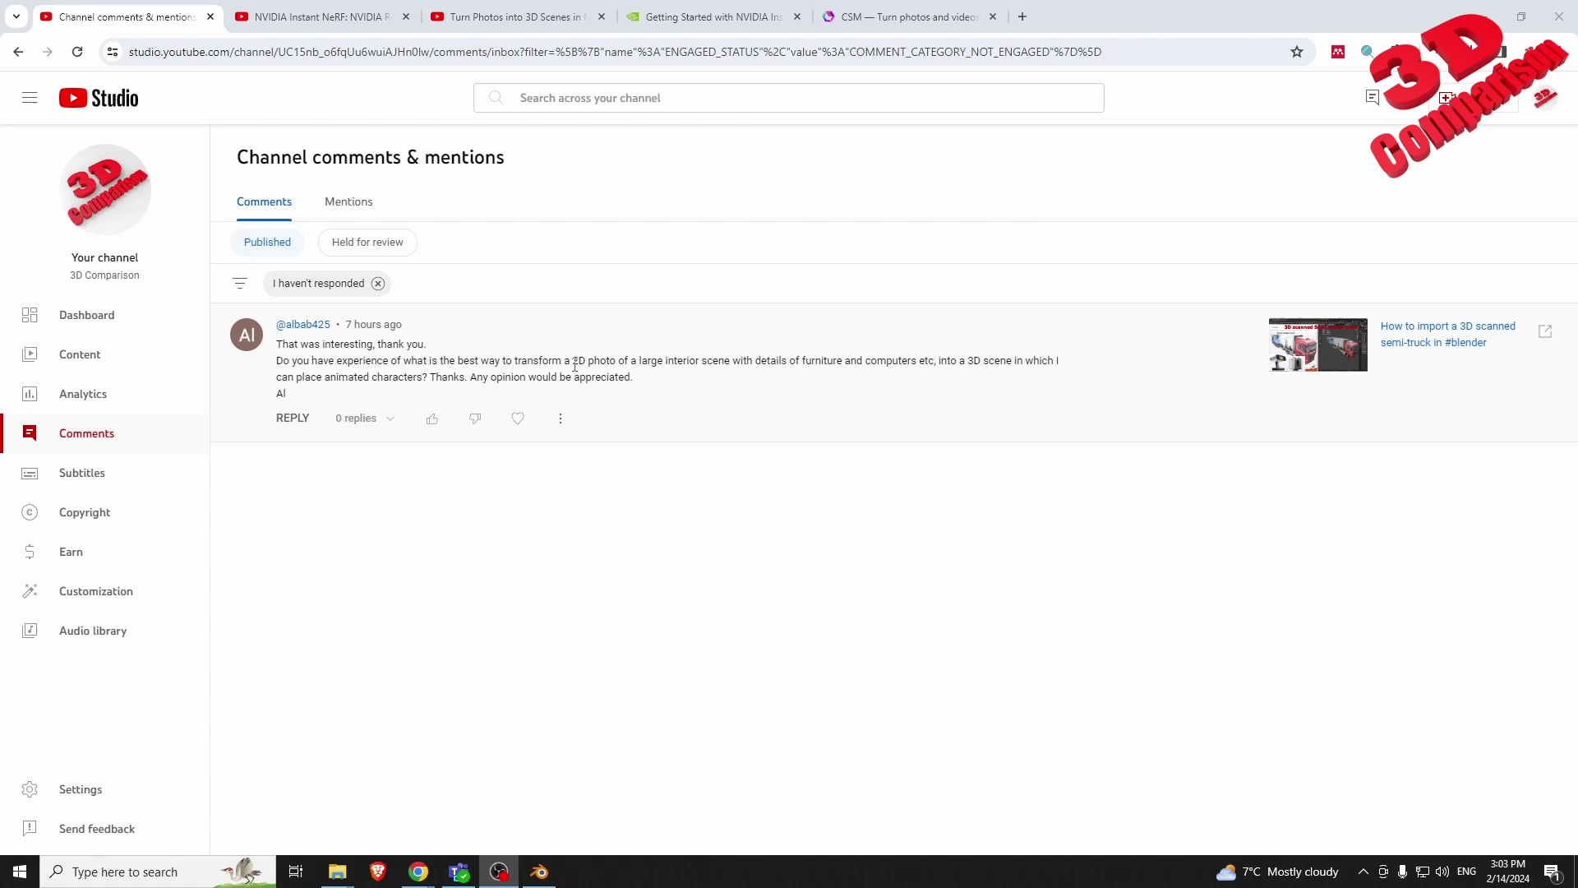
- Highlight "2D photo" in the viewer's comment, and switch to CSM to look through the generated 3D assets
left_click_drag(574, 364, 615, 367)
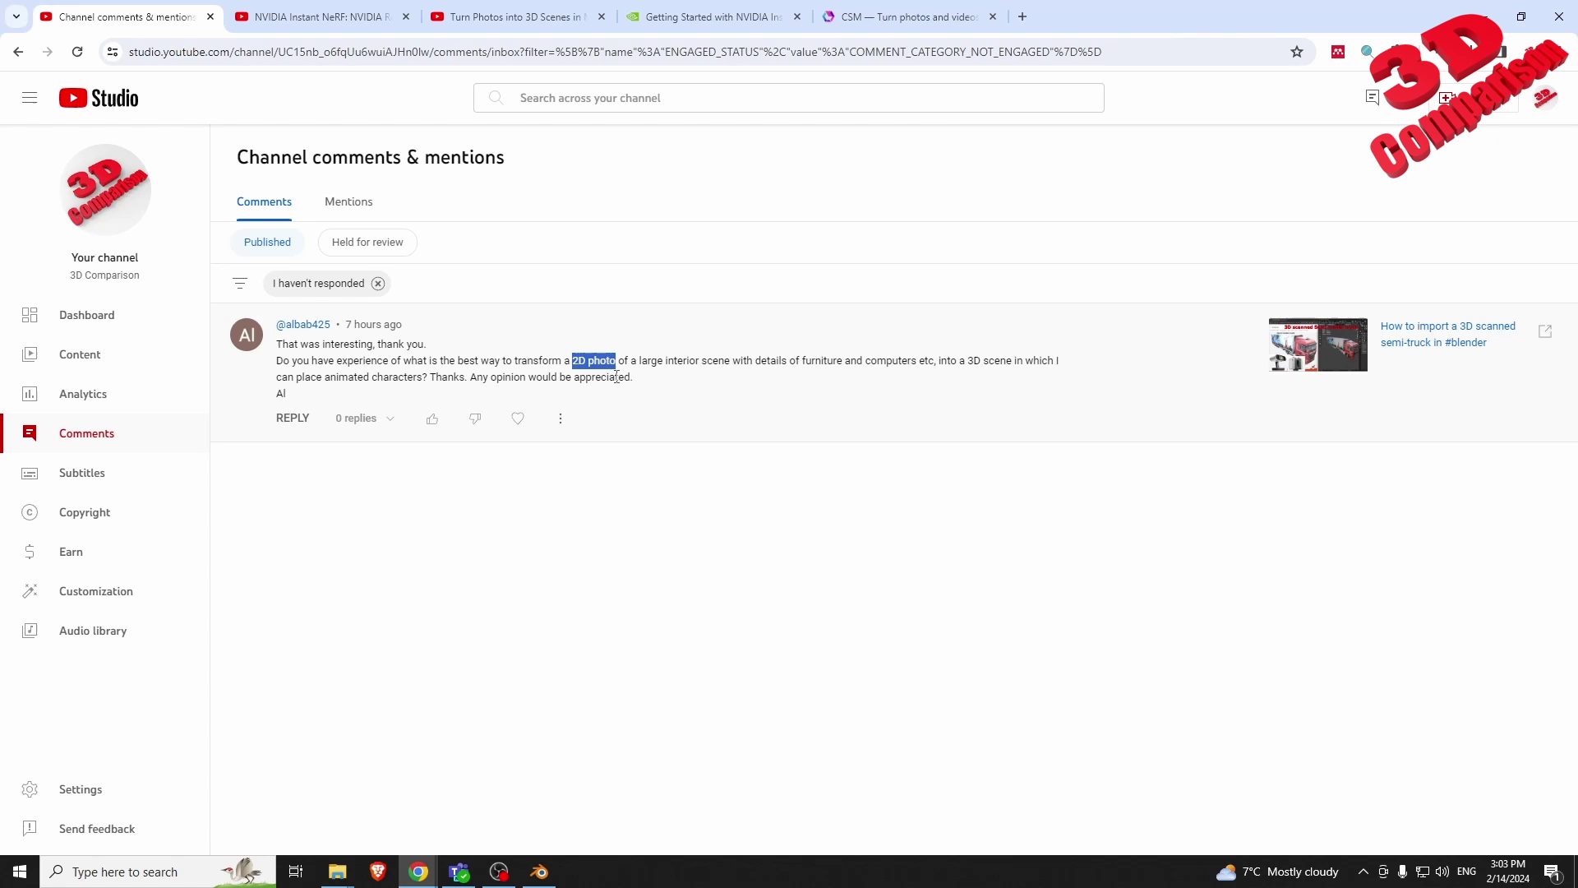
left_click(913, 17)
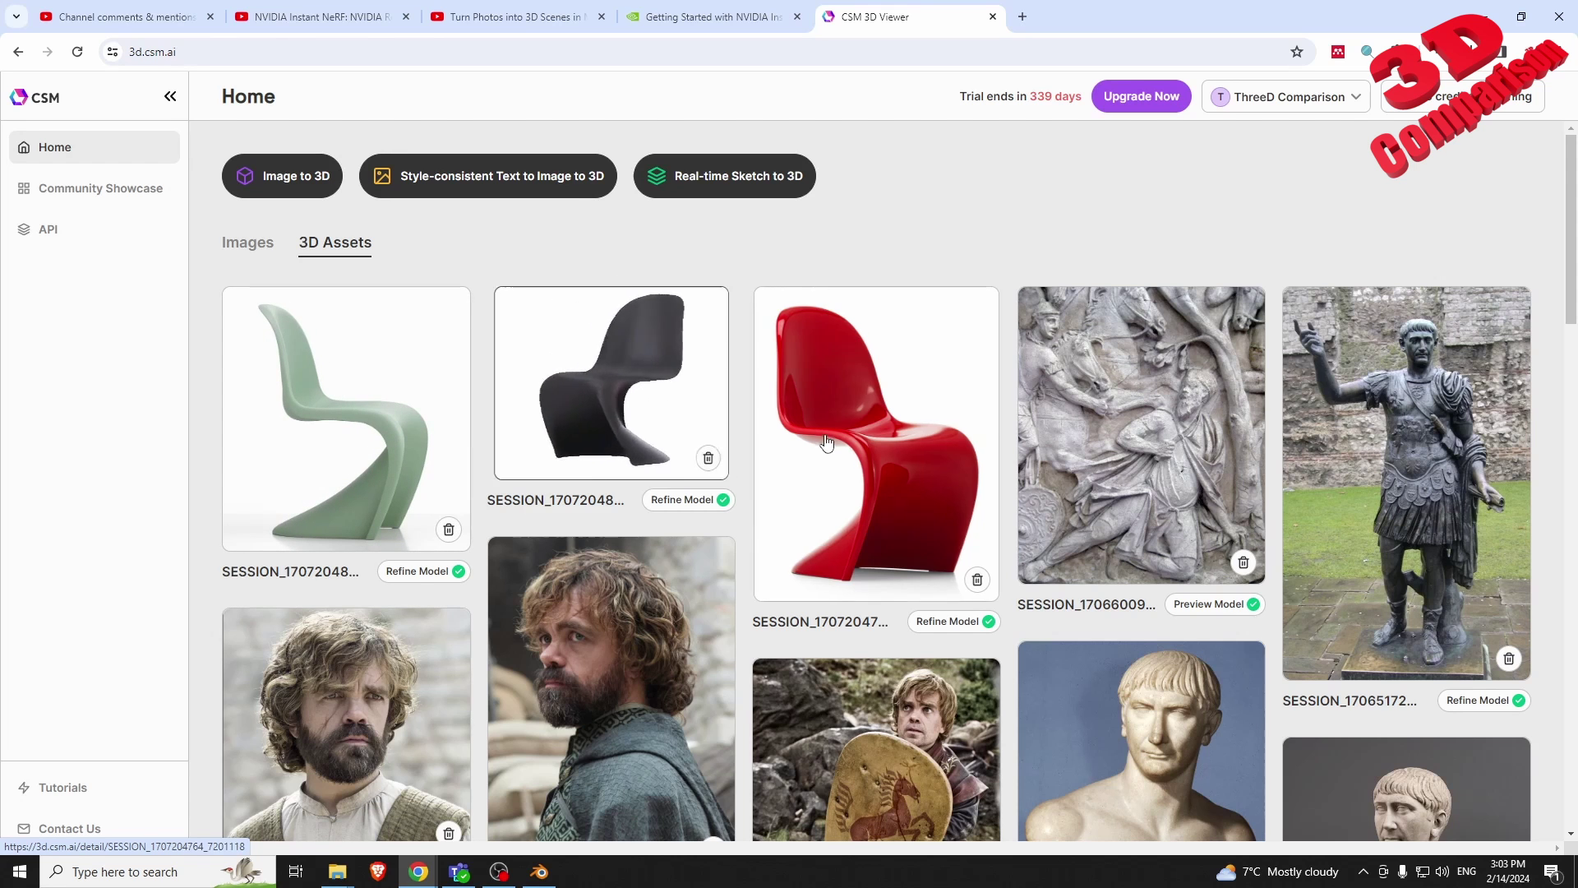
scroll(997, 513, "down", 2)
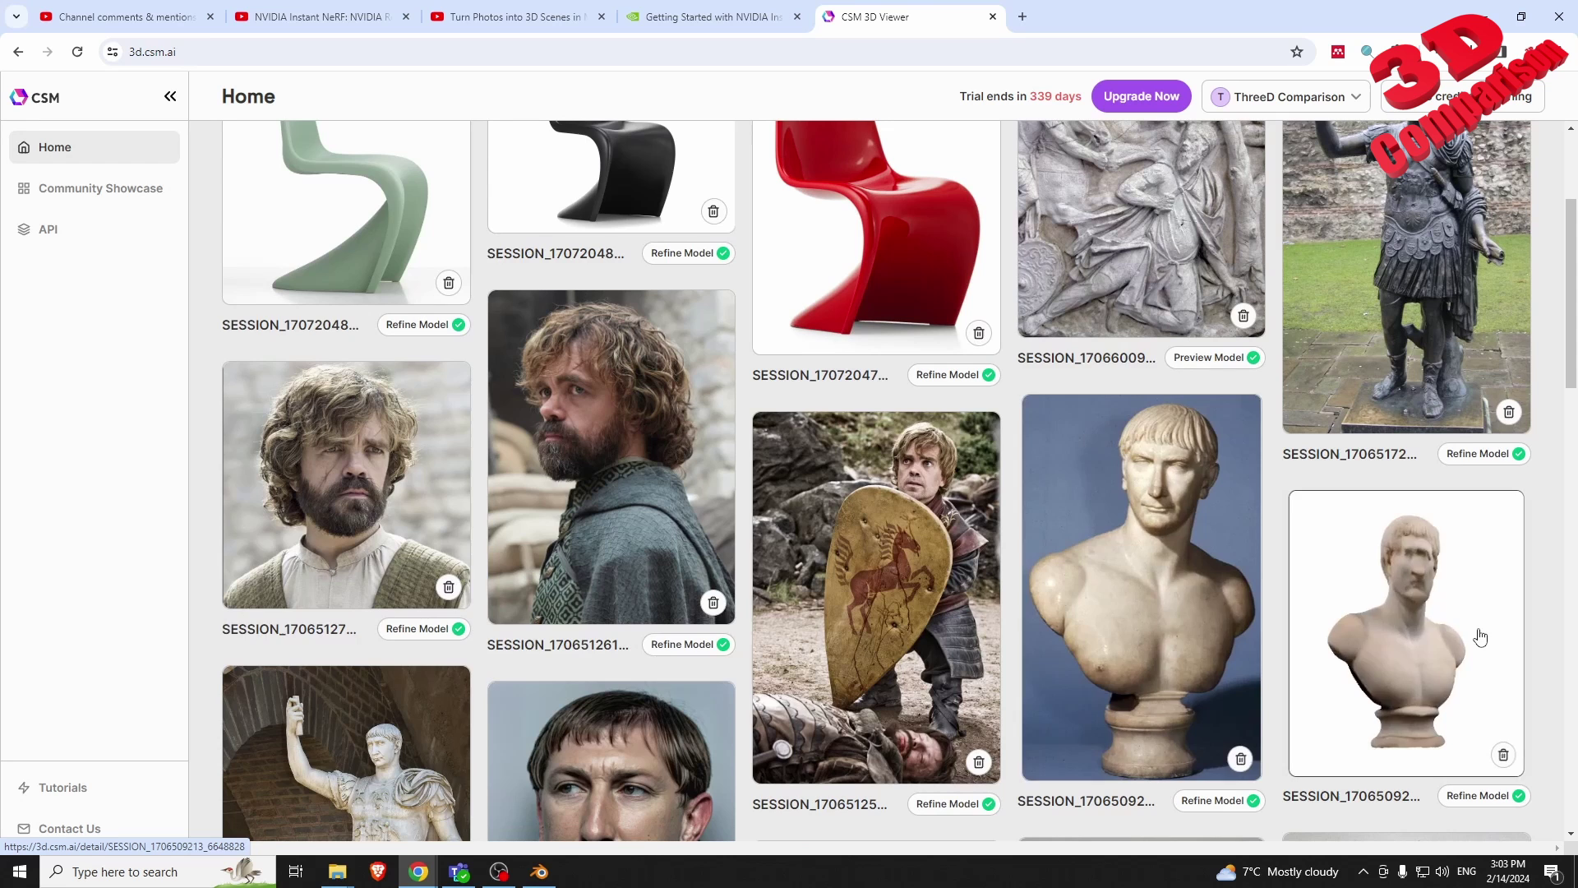
scroll(1315, 567, "up", 3)
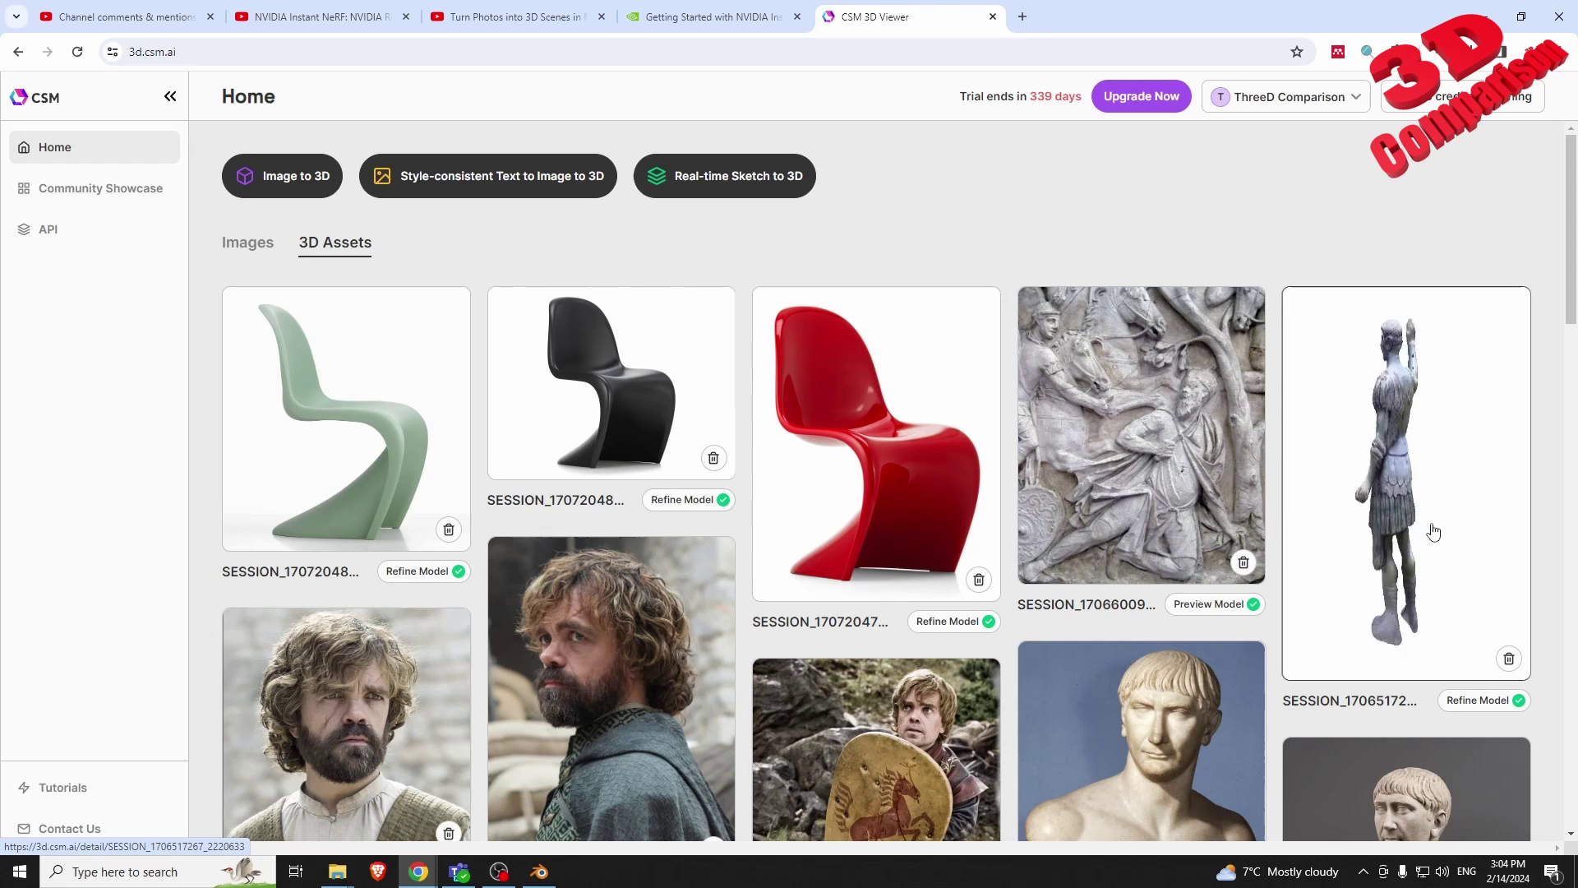
scroll(1215, 483, "down", 2)
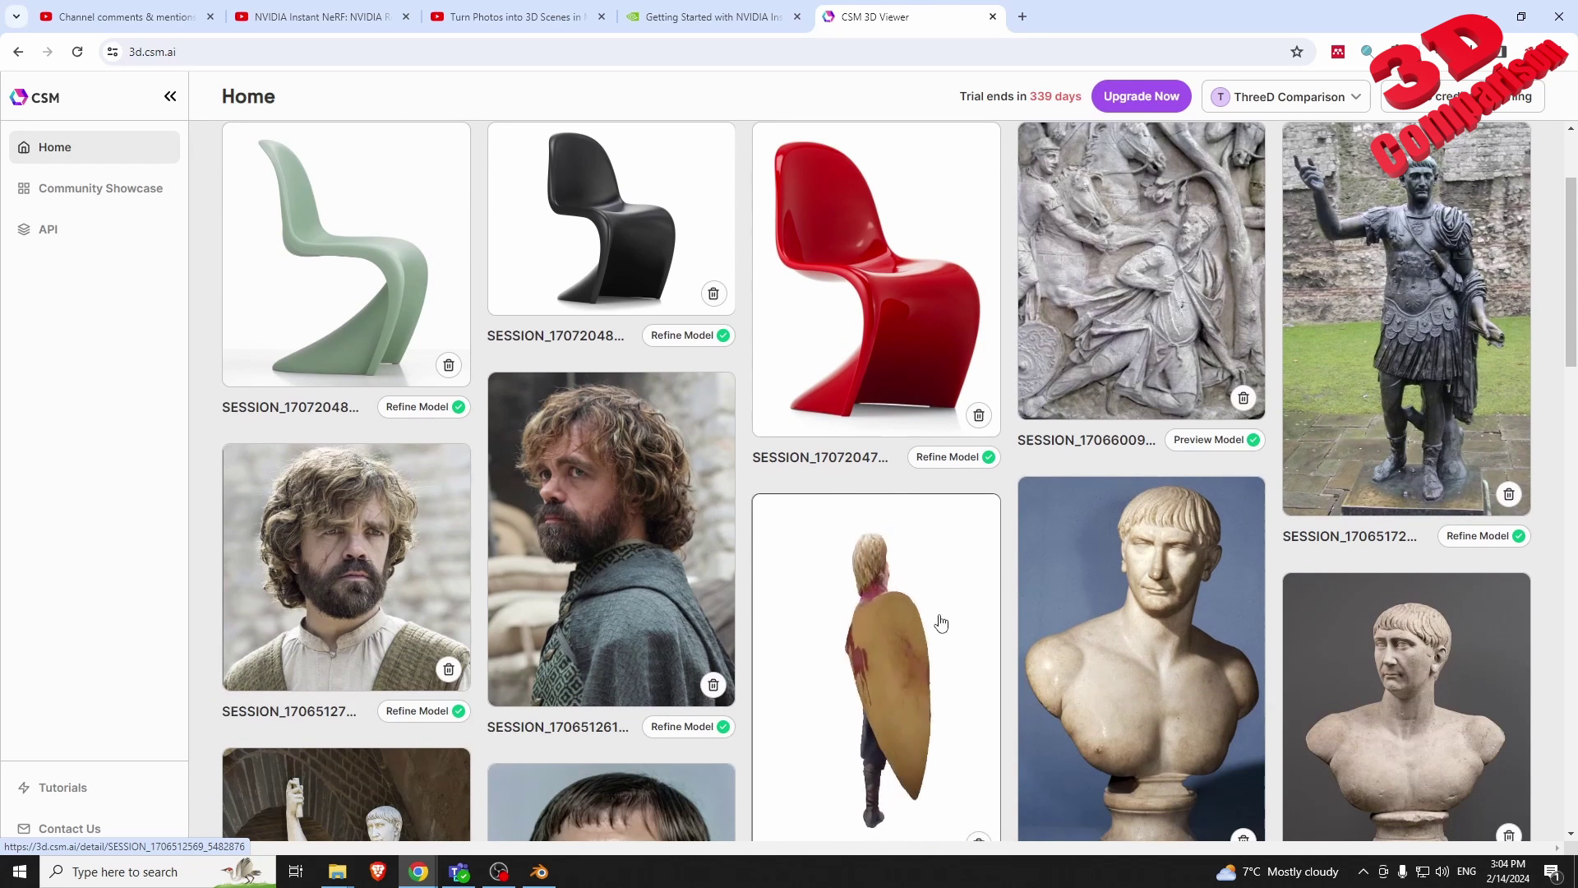
scroll(1003, 496, "down", 1)
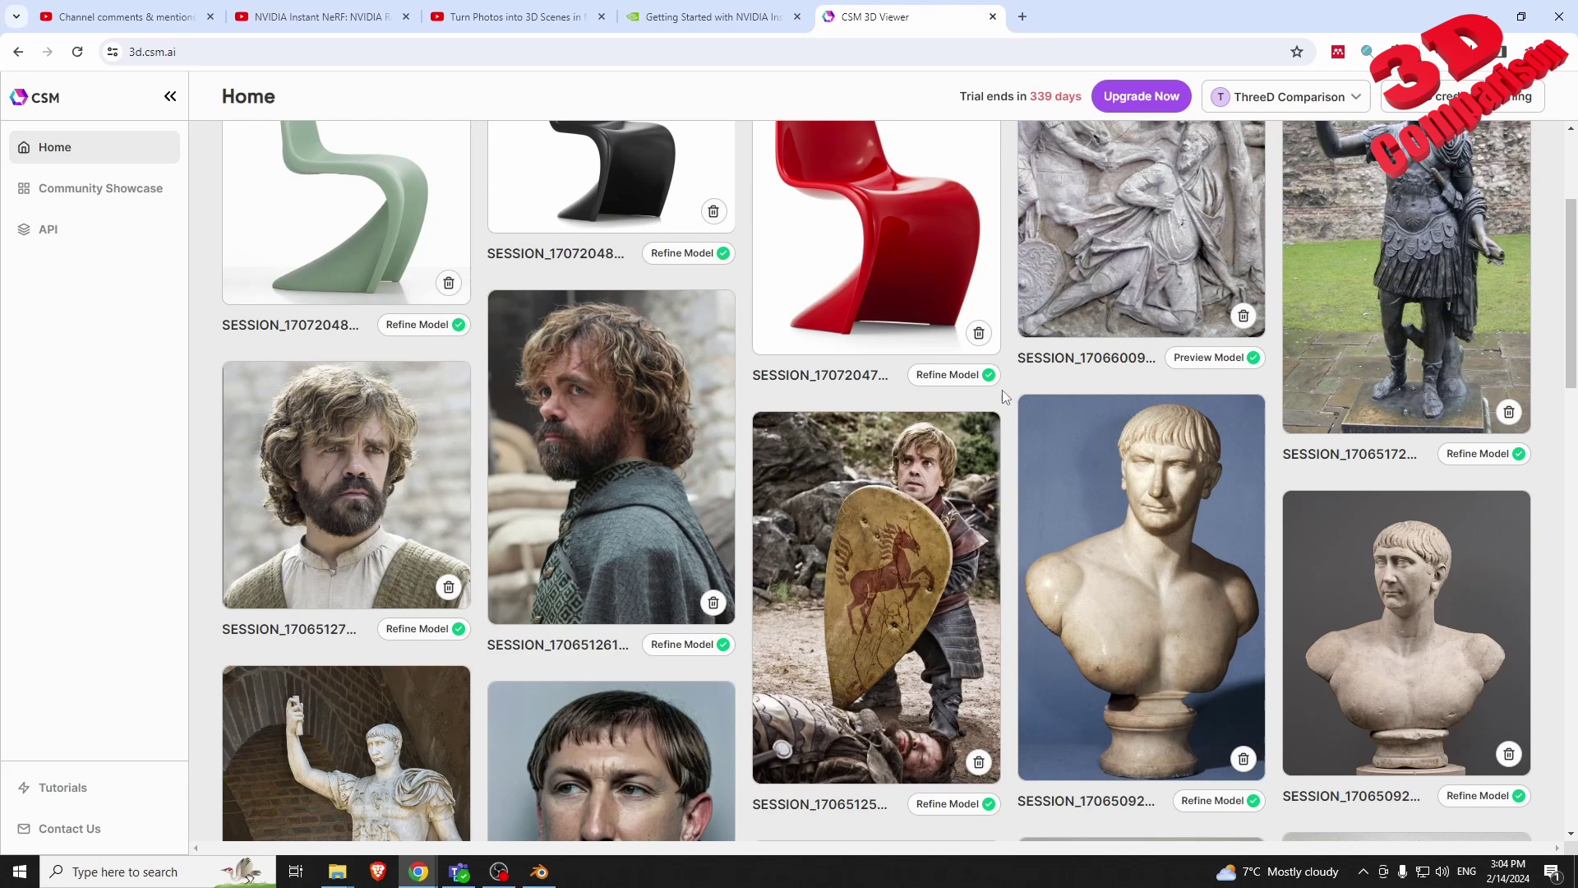
mouse_move(951, 486)
mouse_move(910, 552)
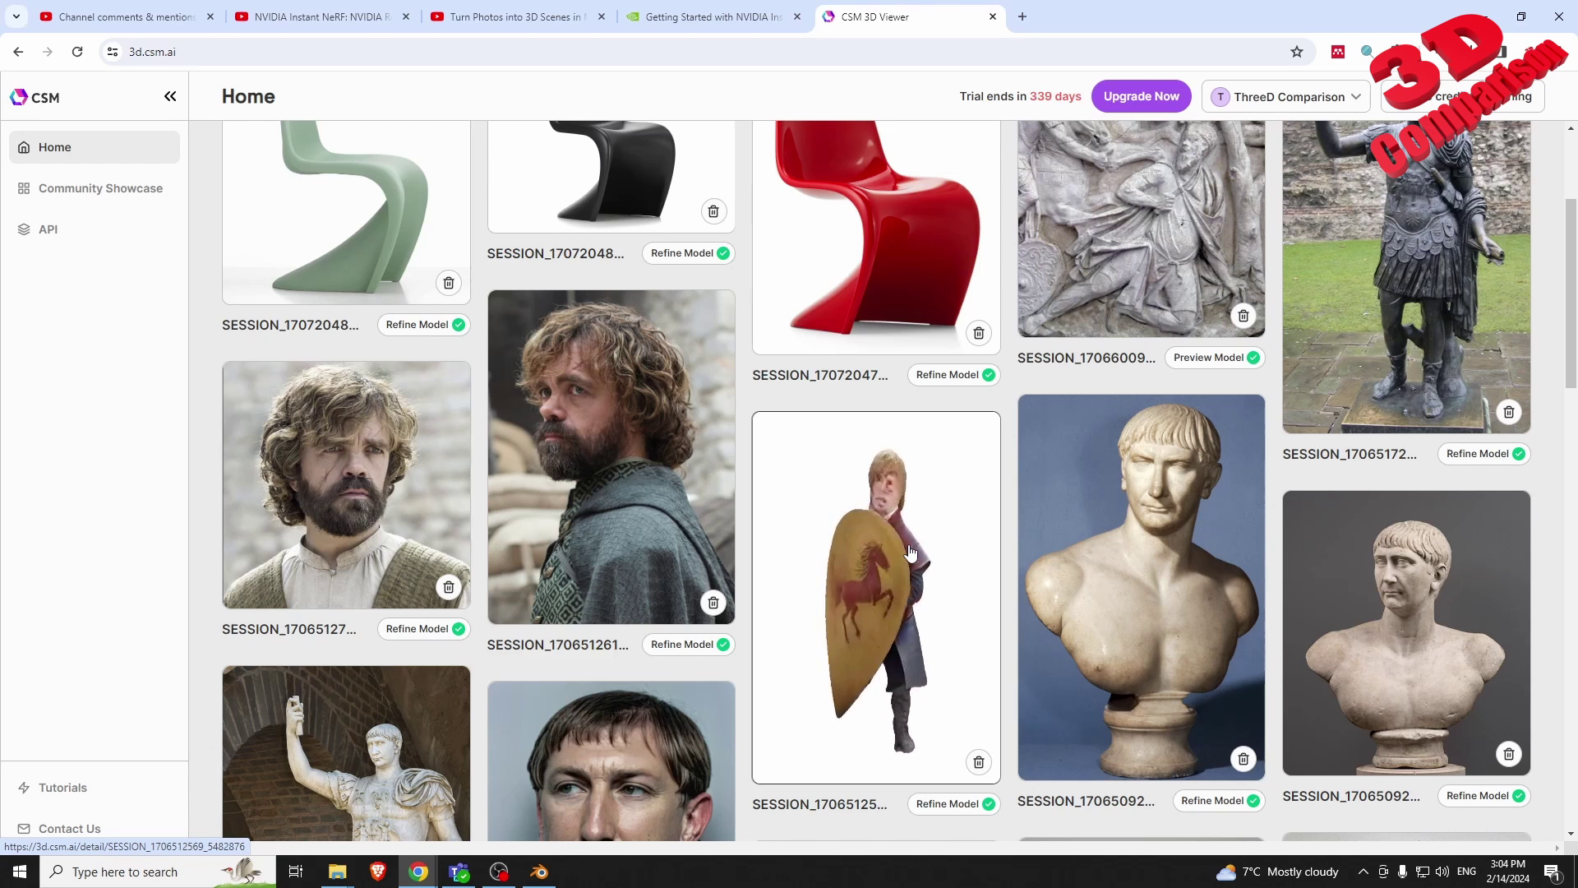
scroll(910, 553, "up", 2)
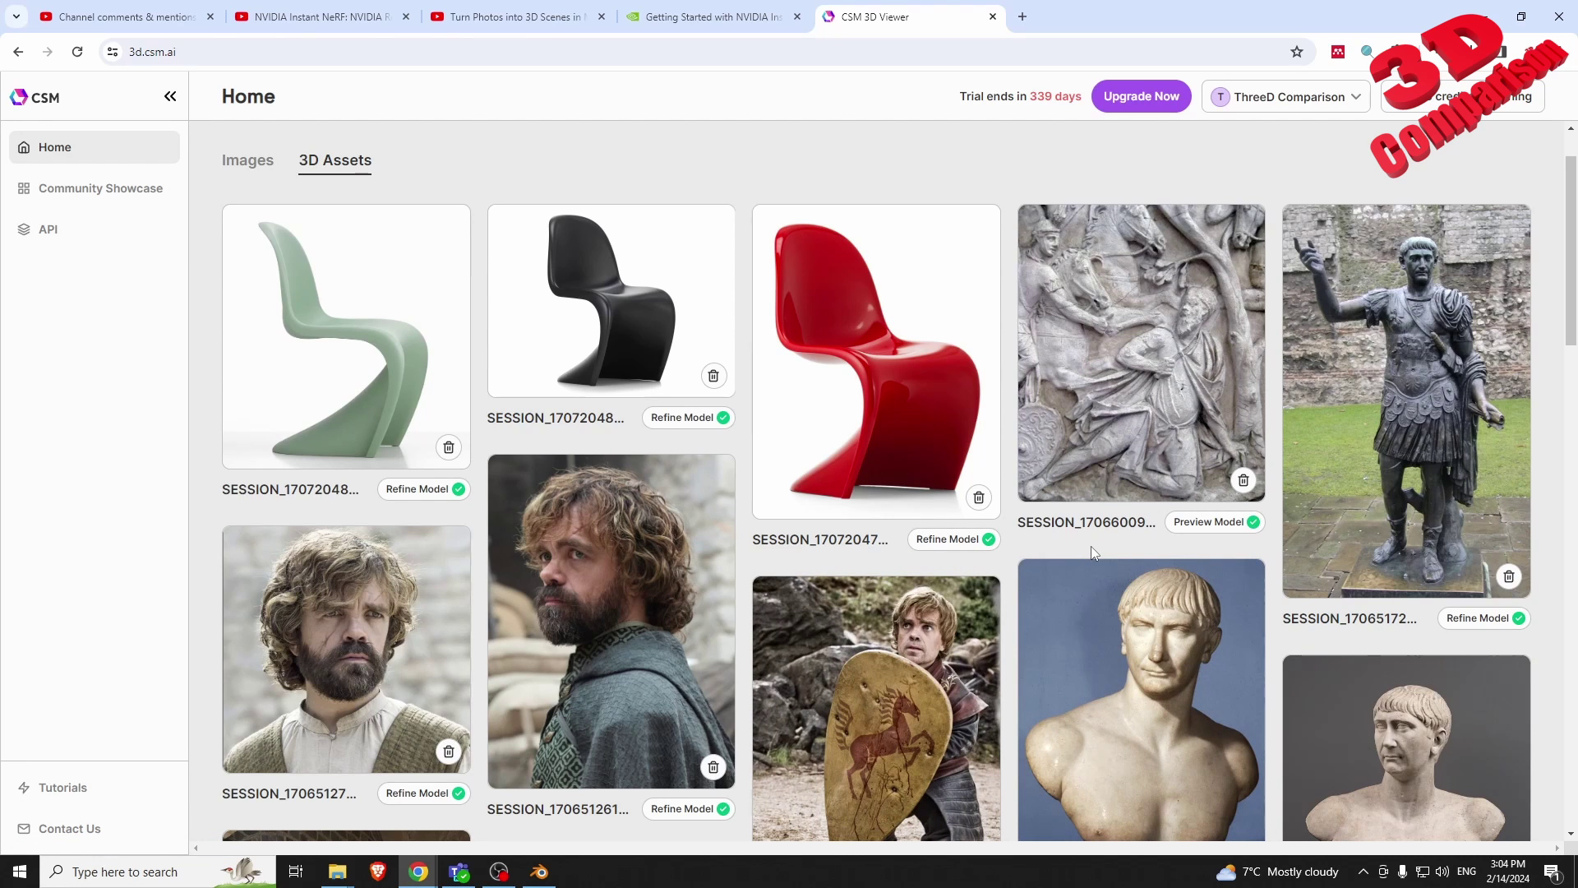
- Inspect the preview model generated from the carved stone relief, and return to the asset library
mouse_move(1114, 436)
left_click(1142, 393)
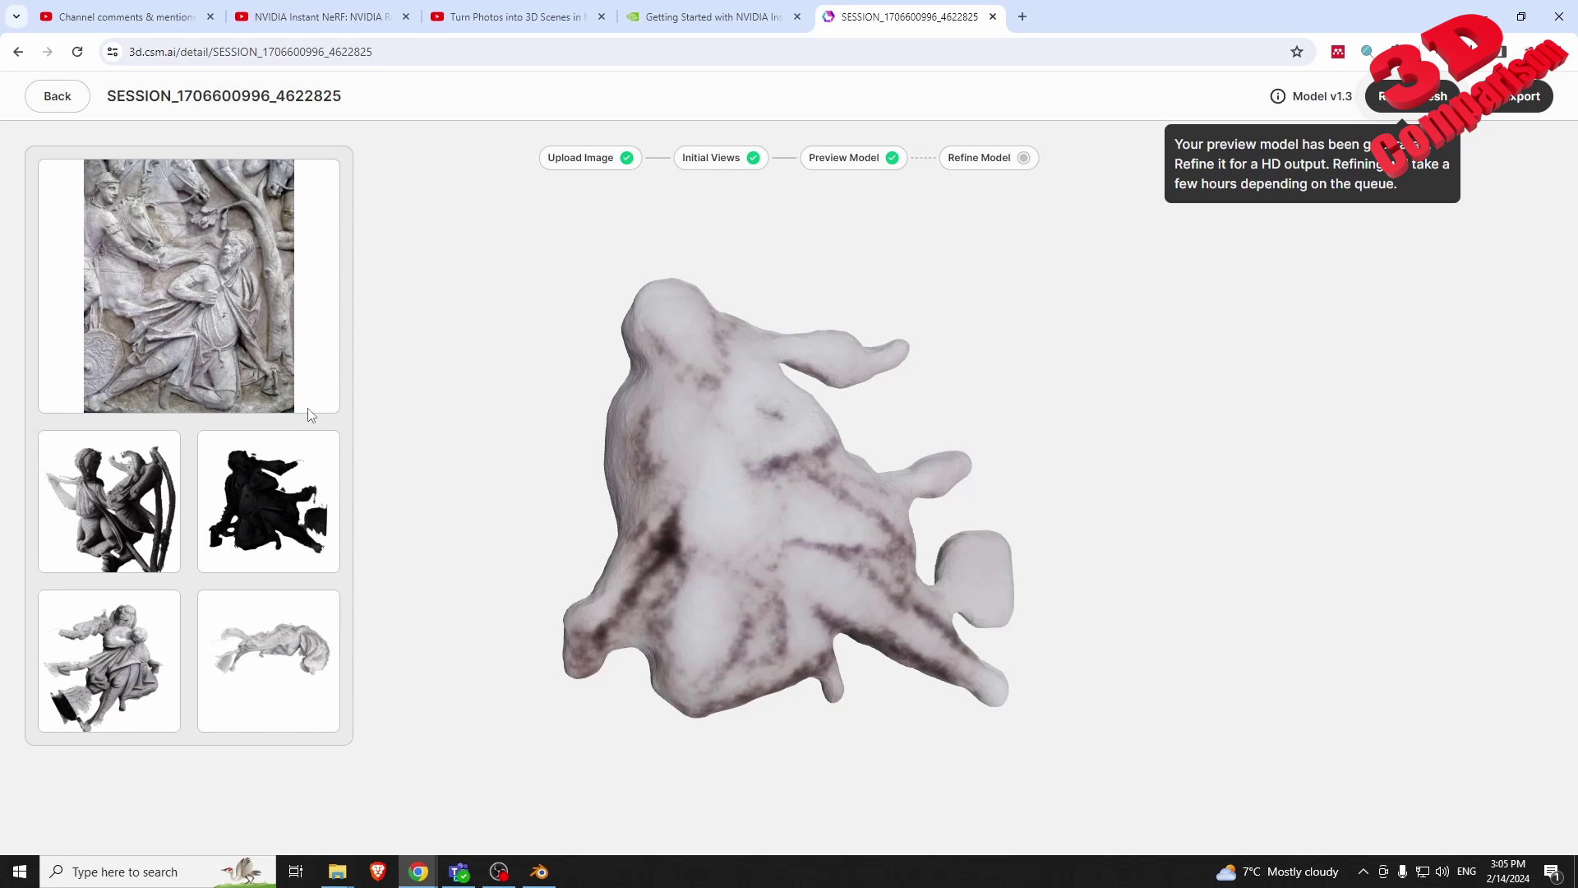
left_click_drag(822, 503, 612, 506)
left_click(82, 105)
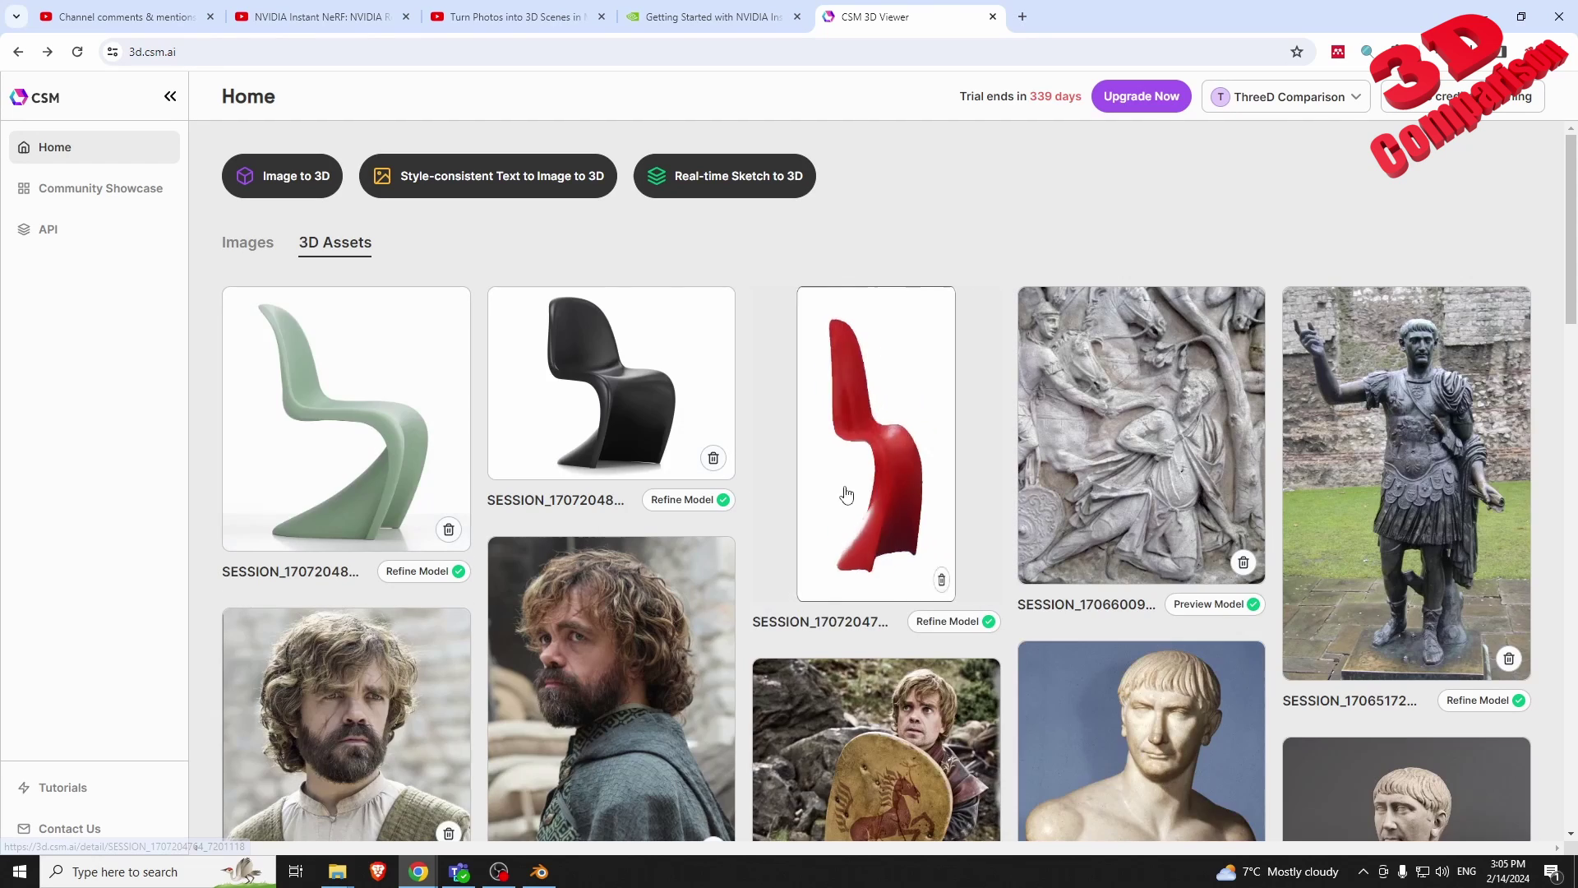
- Look through the remaining 3D assets, and browse the models in the Community Showcase
scroll(867, 542, "down", 1)
scroll(867, 543, "down", 12)
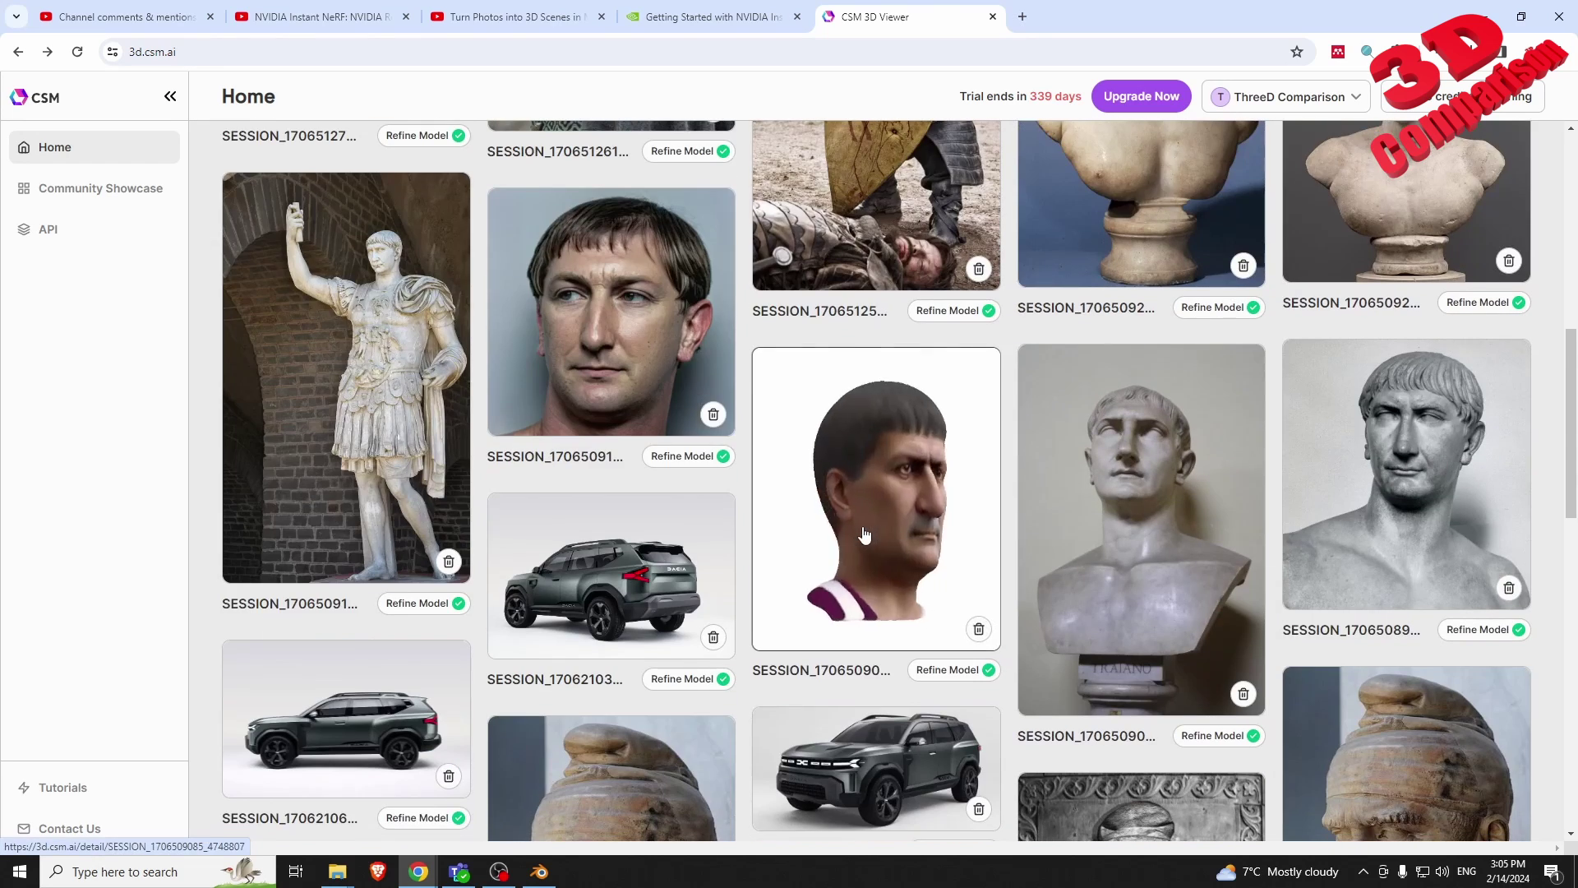
scroll(864, 535, "down", 2)
scroll(865, 535, "up", 13)
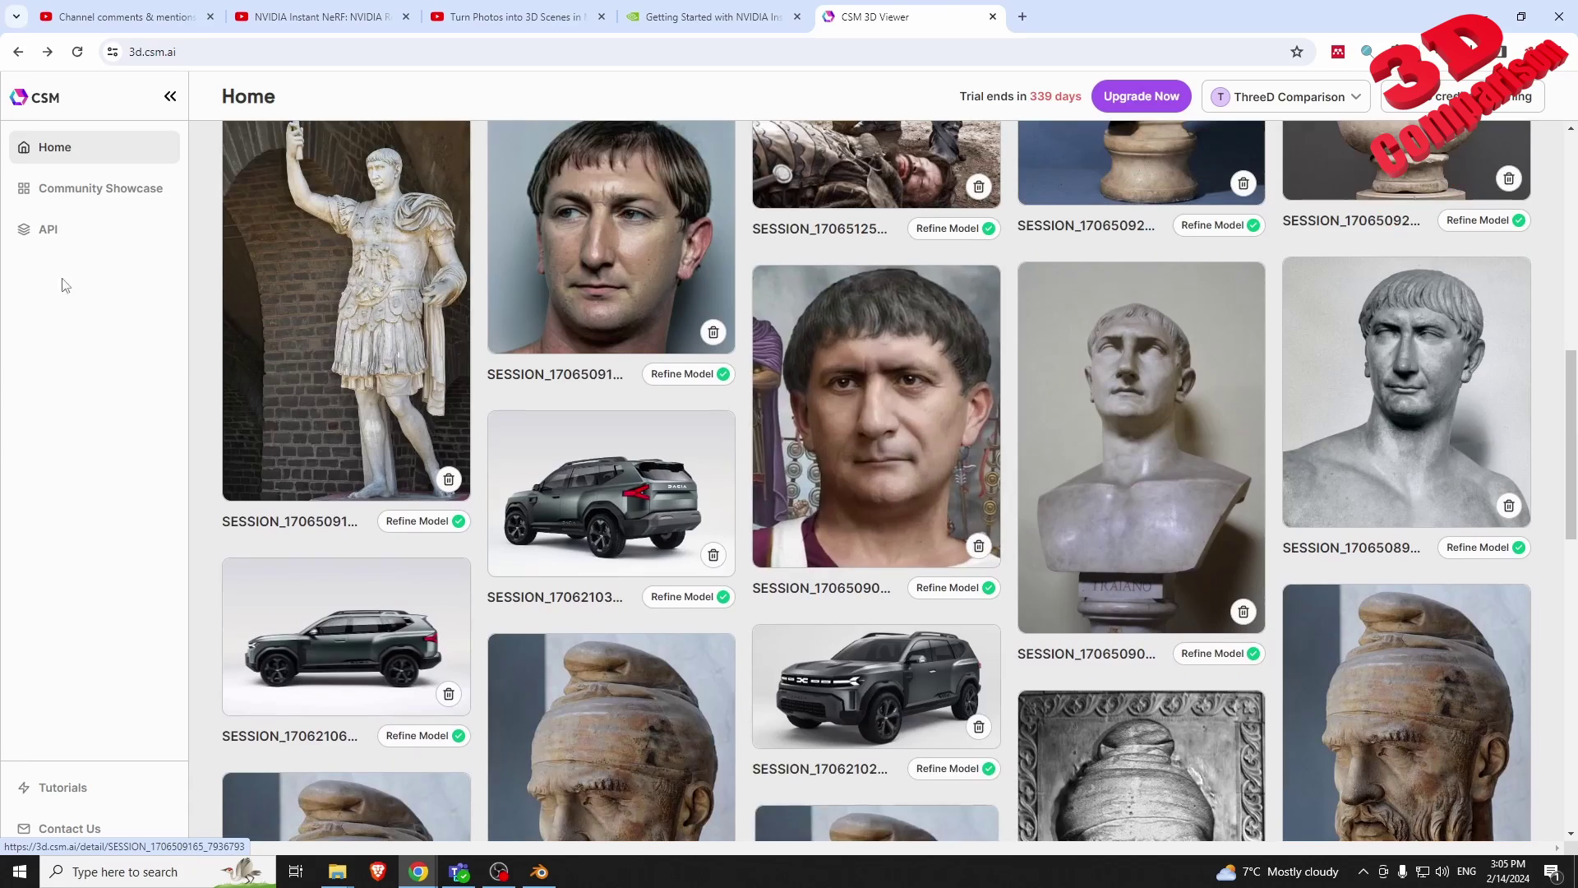
left_click(110, 207)
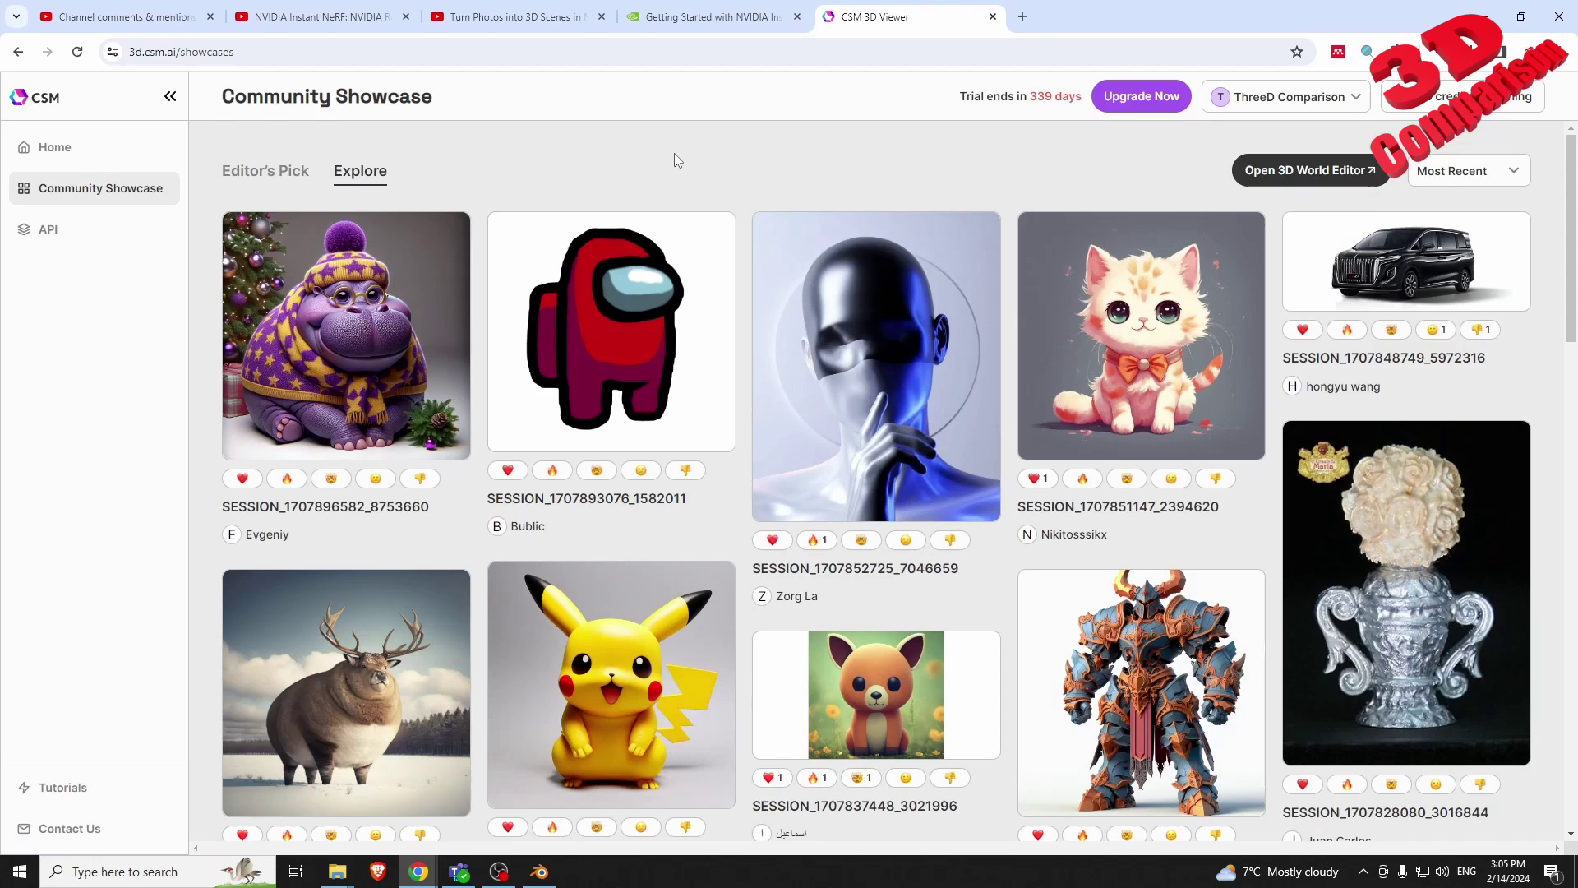
scroll(674, 155, "down", 2)
scroll(727, 201, "down", 6)
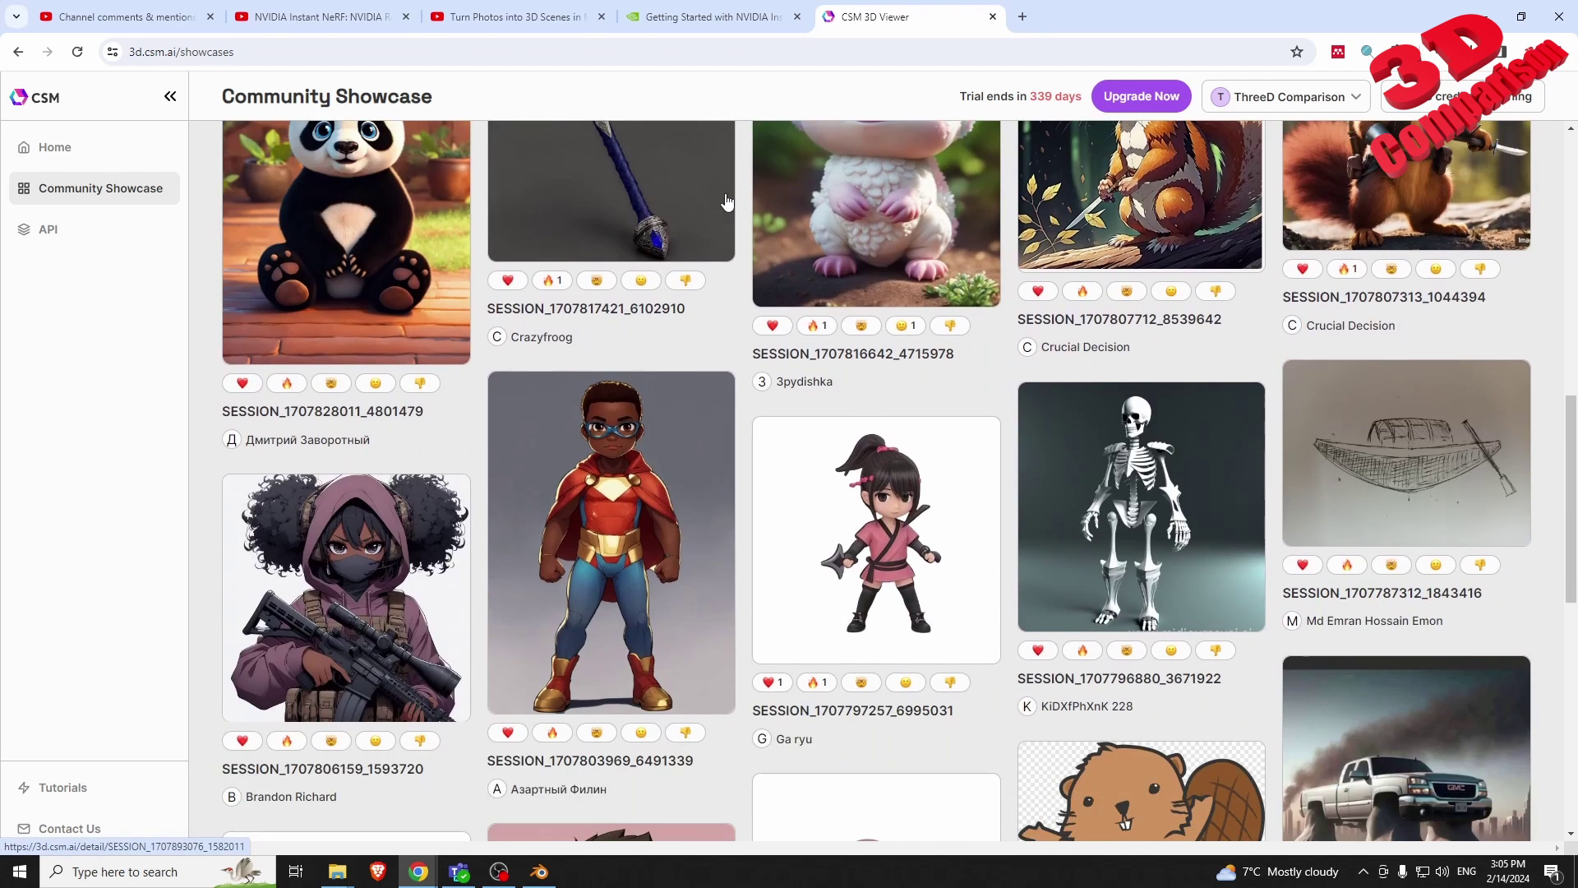
scroll(727, 247, "down", 7)
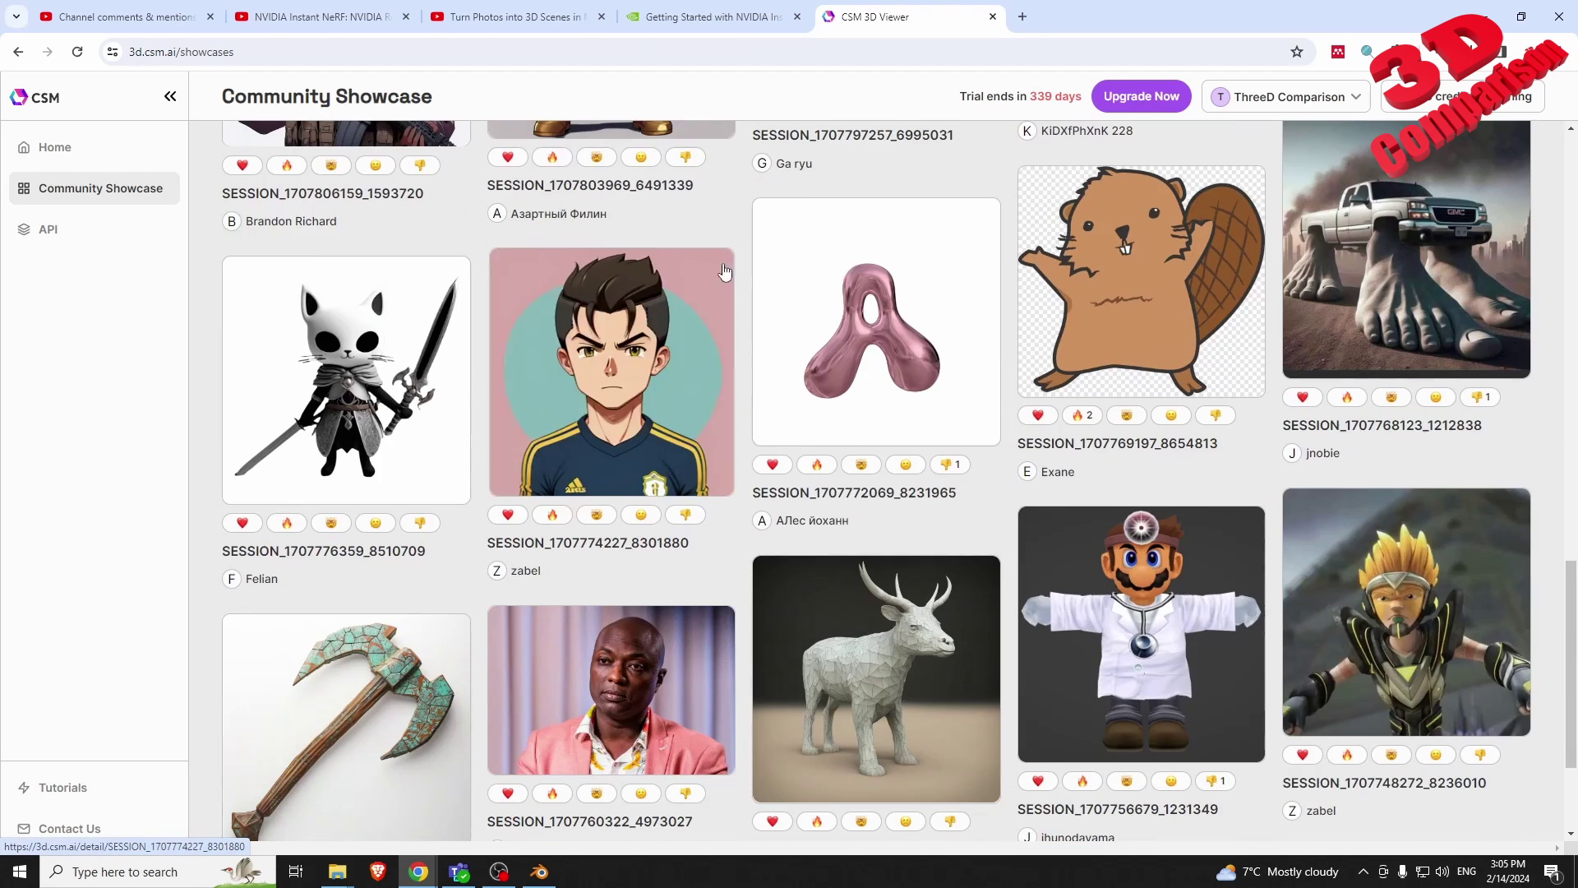
scroll(1040, 253, "up", 2)
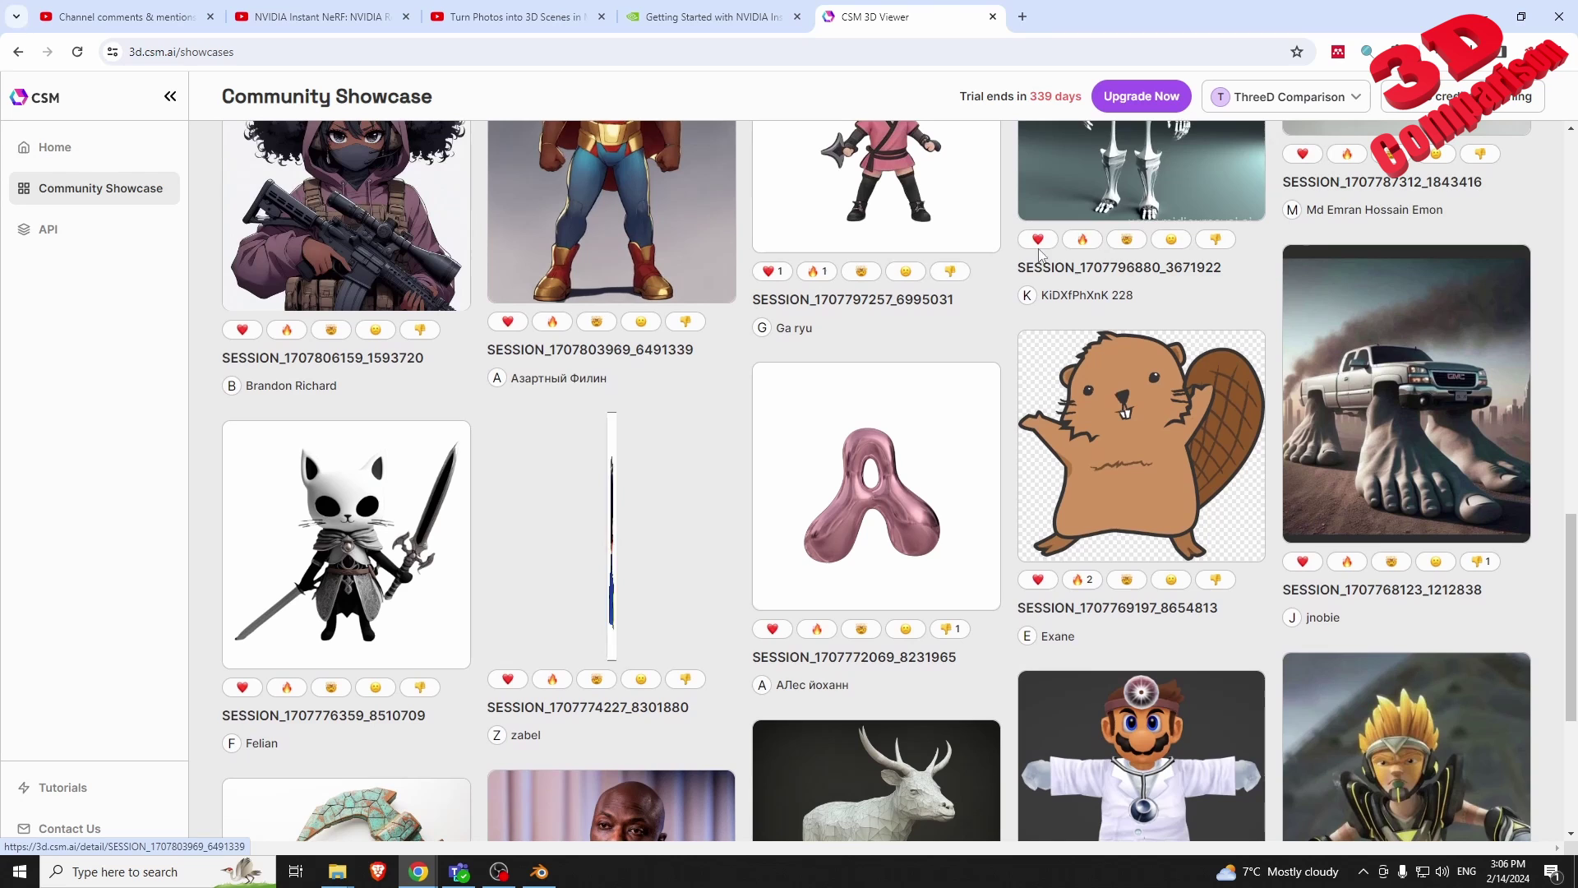
- Inspect the showcase model of the pickup truck standing on feet from several angles, and return to the showcase
left_click(1517, 587)
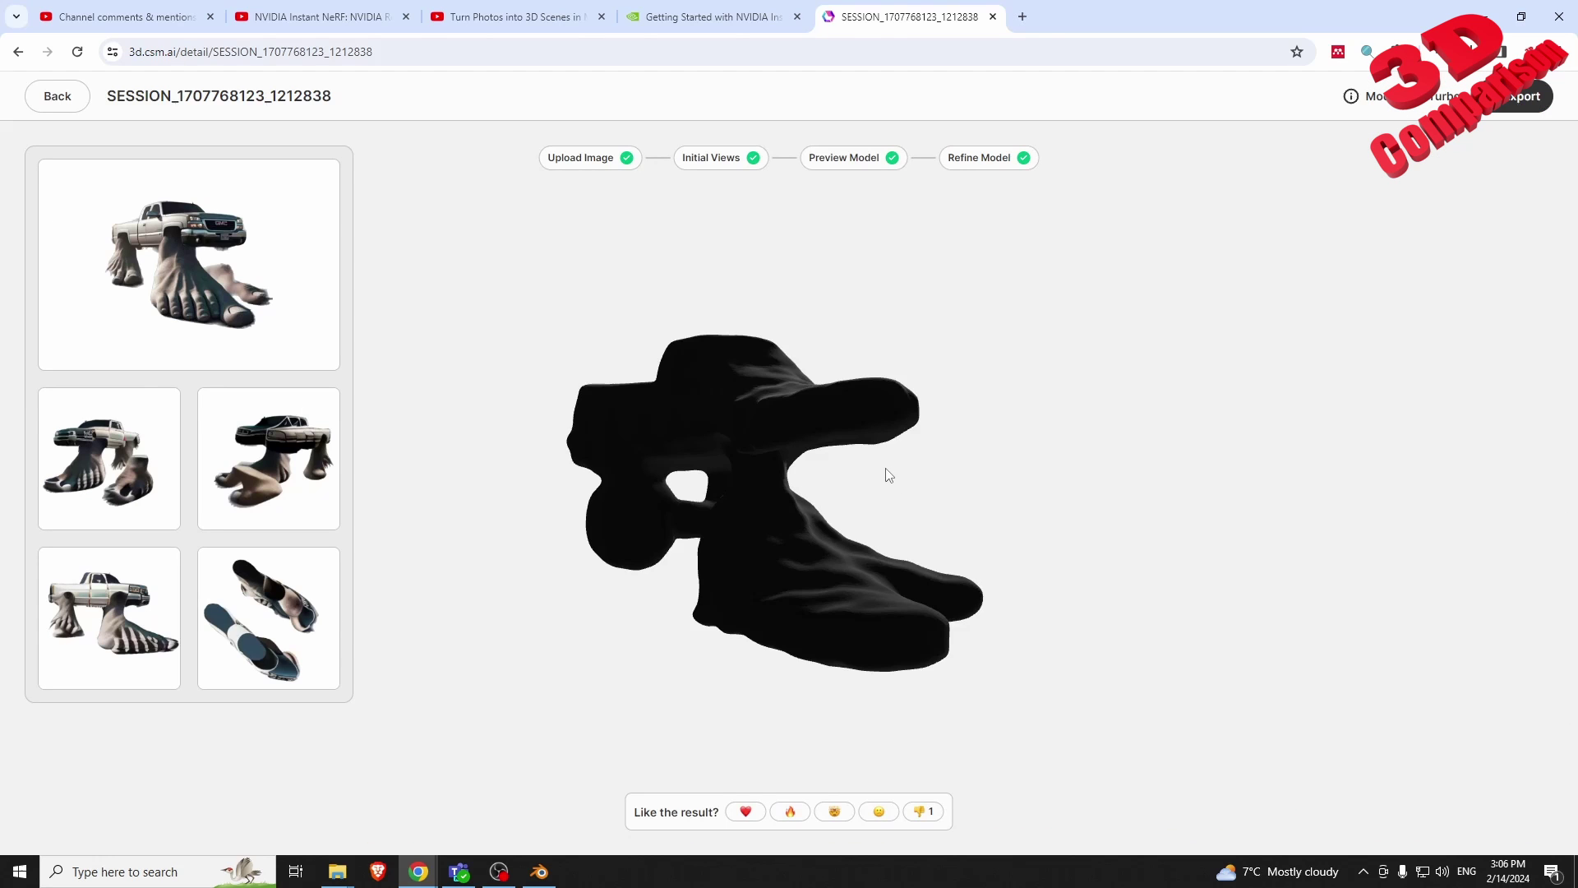
left_click_drag(1014, 503, 1033, 400)
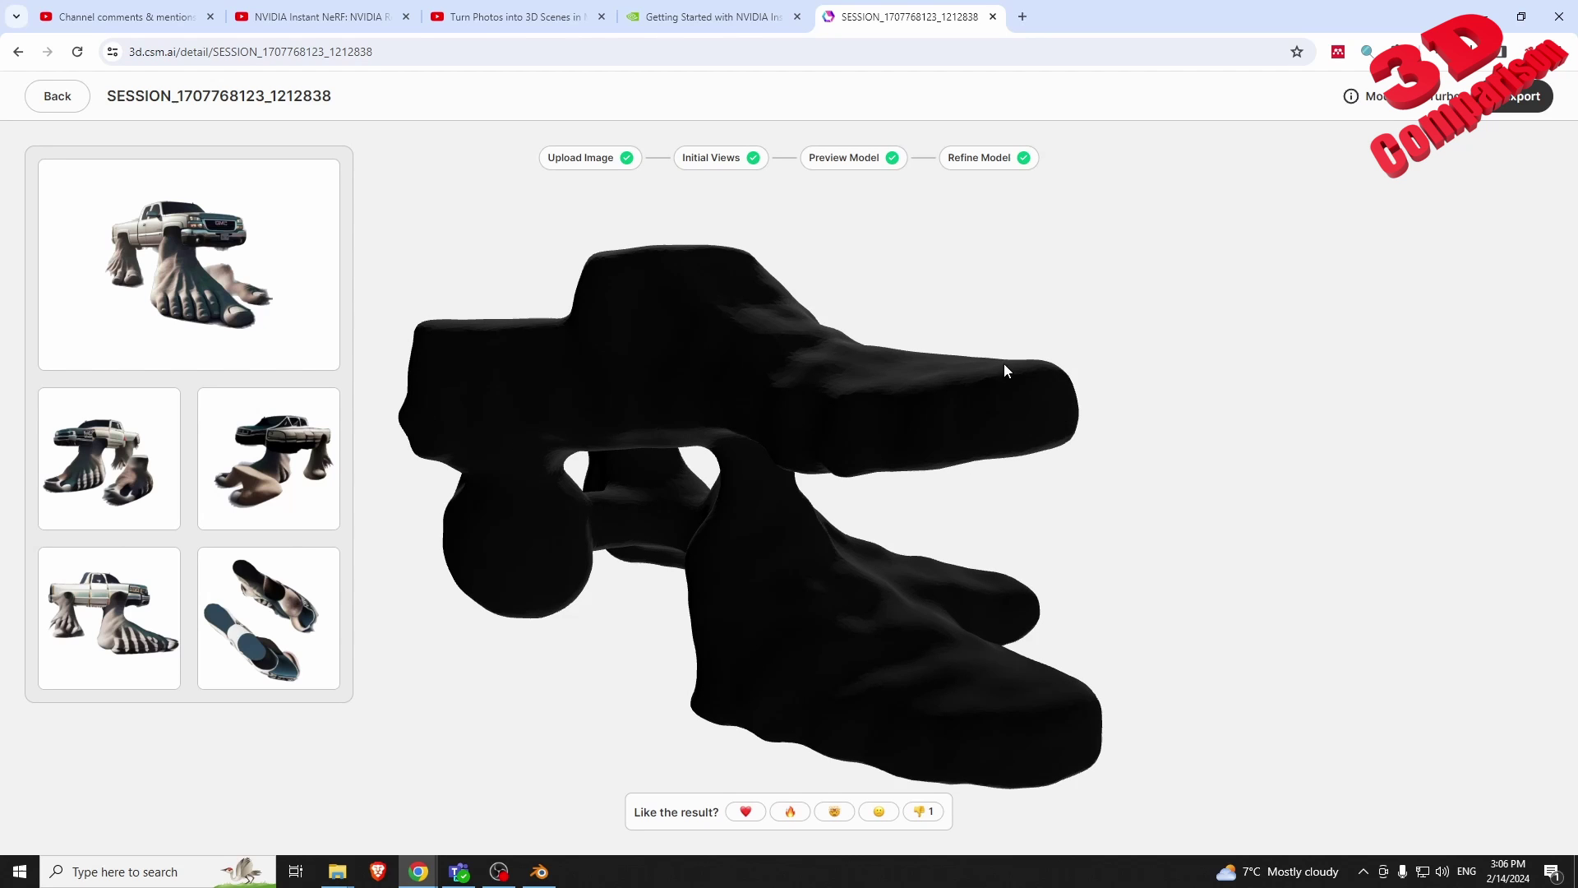
left_click_drag(671, 263, 1103, 603)
left_click_drag(794, 518, 588, 510)
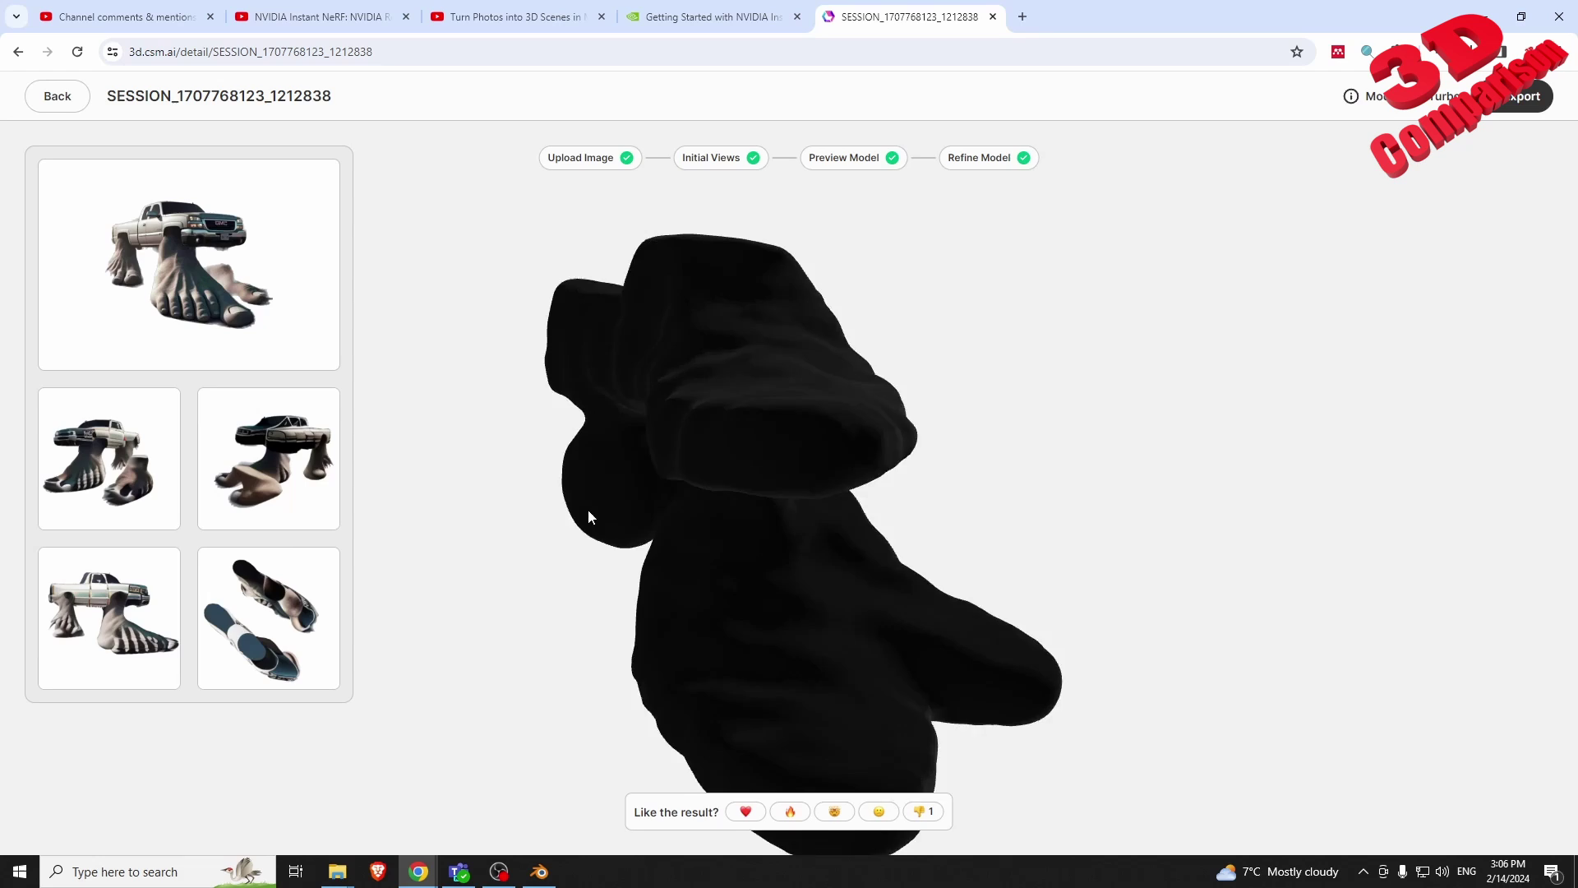
left_click(54, 97)
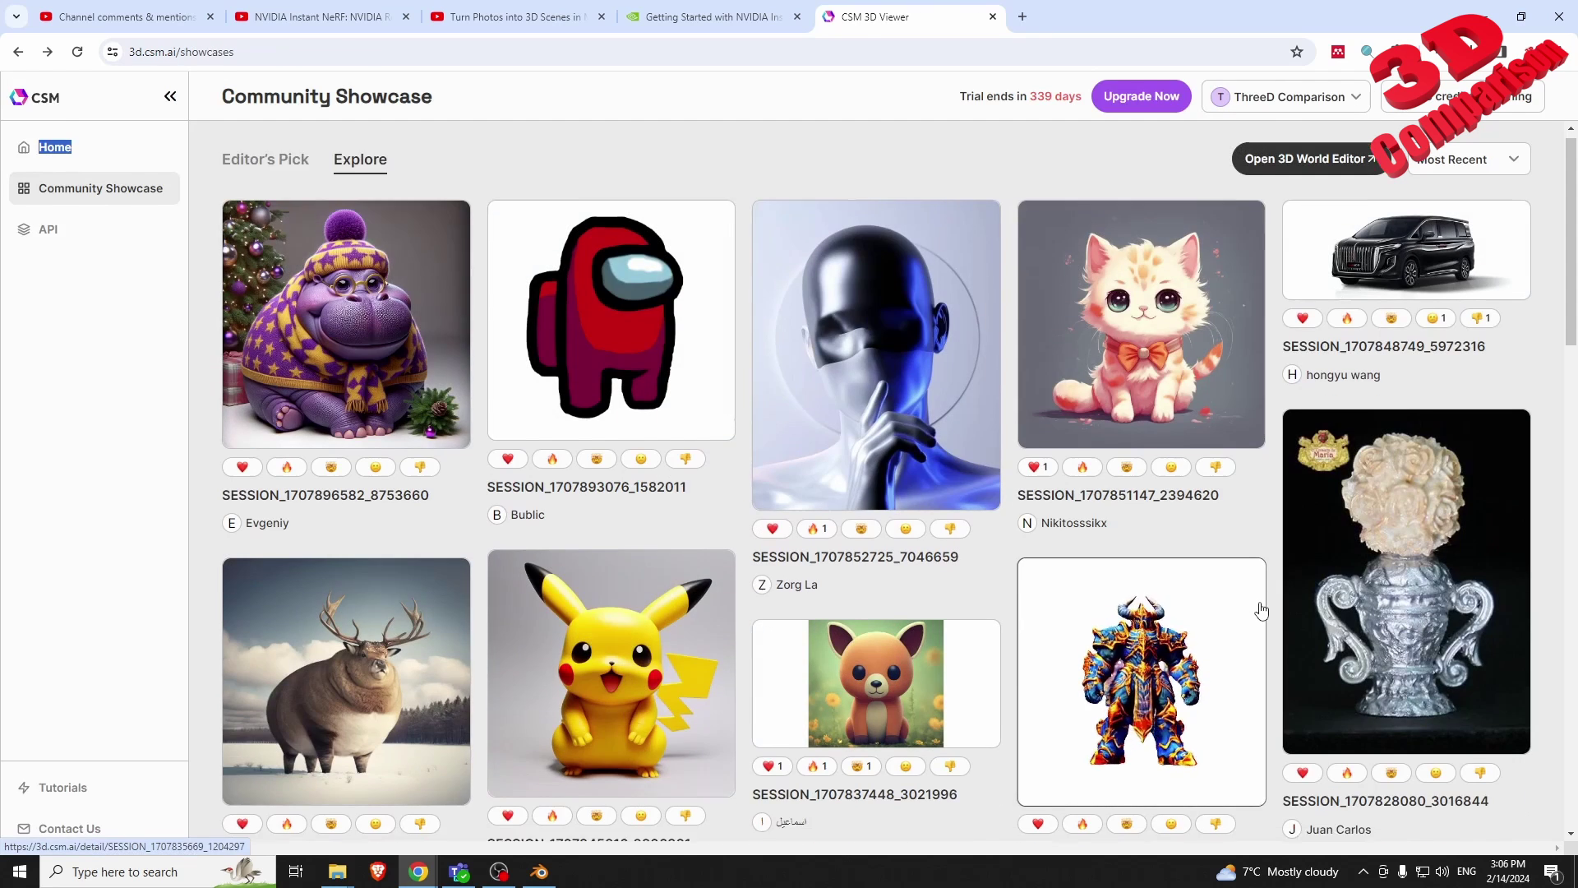
- Find the turquoise double-bladed axe in the showcase, inspect its 3D model up close, and return to the showcase
scroll(1258, 606, "down", 10)
scroll(1262, 610, "down", 9)
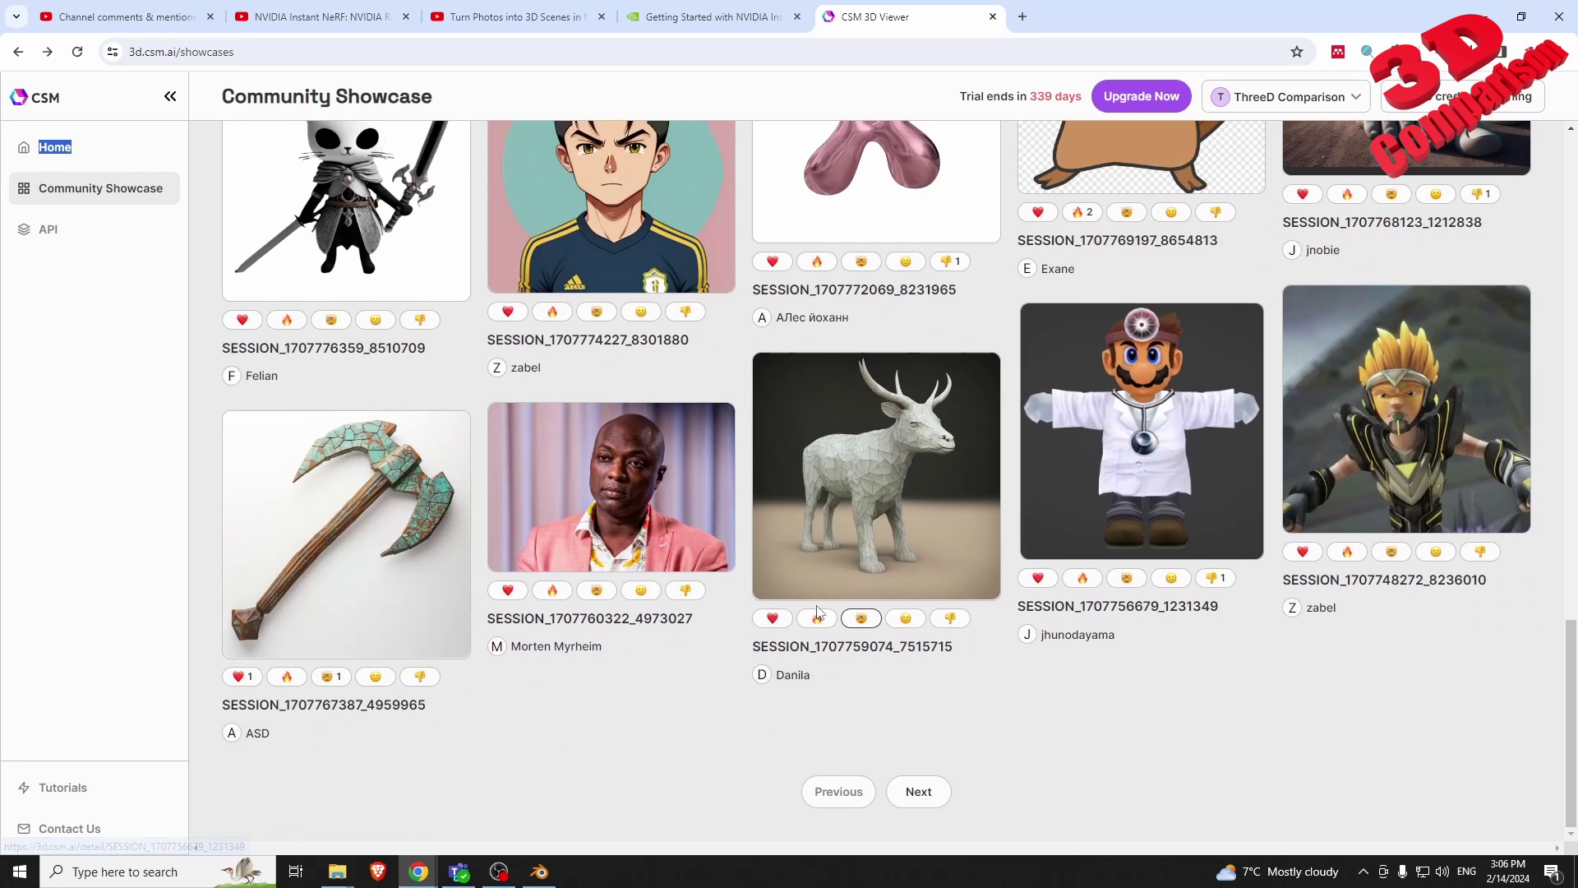
mouse_move(398, 546)
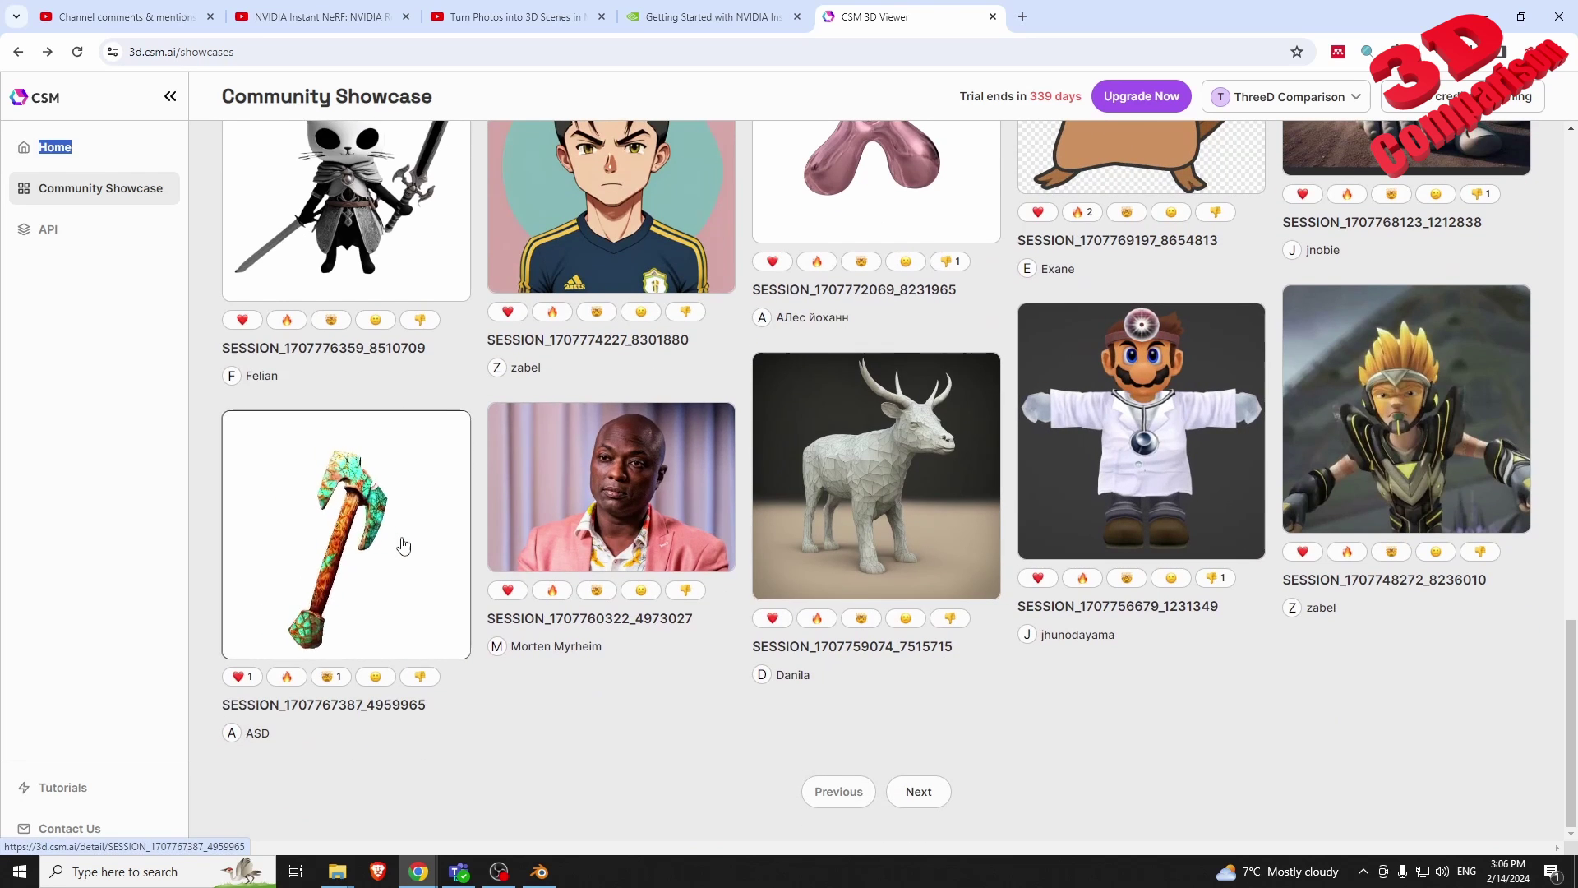
left_click(345, 545)
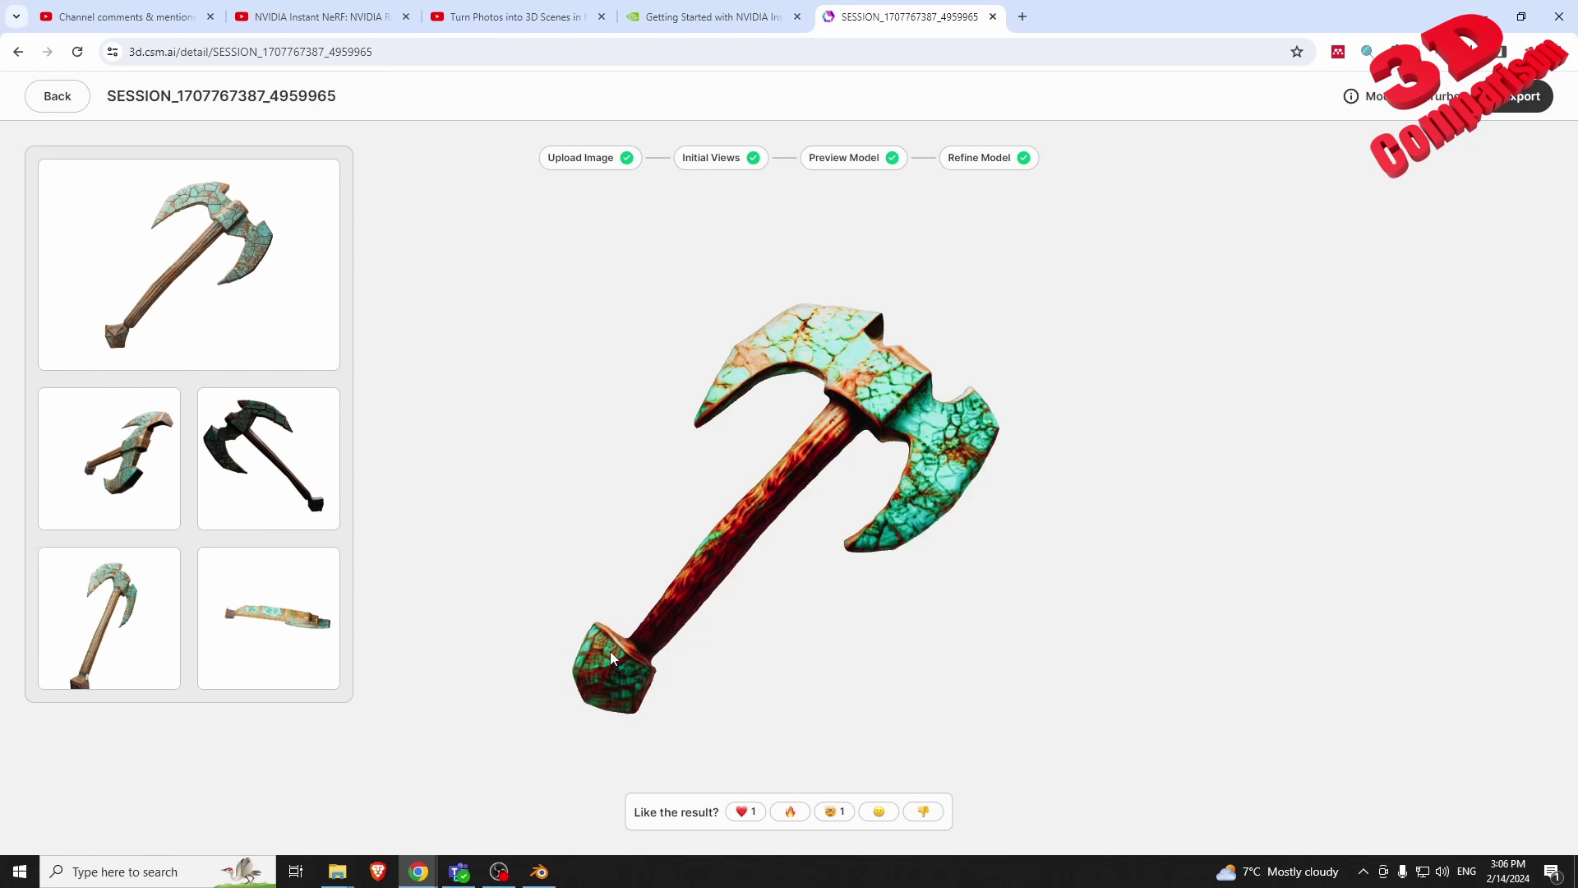
left_click_drag(611, 658, 914, 377)
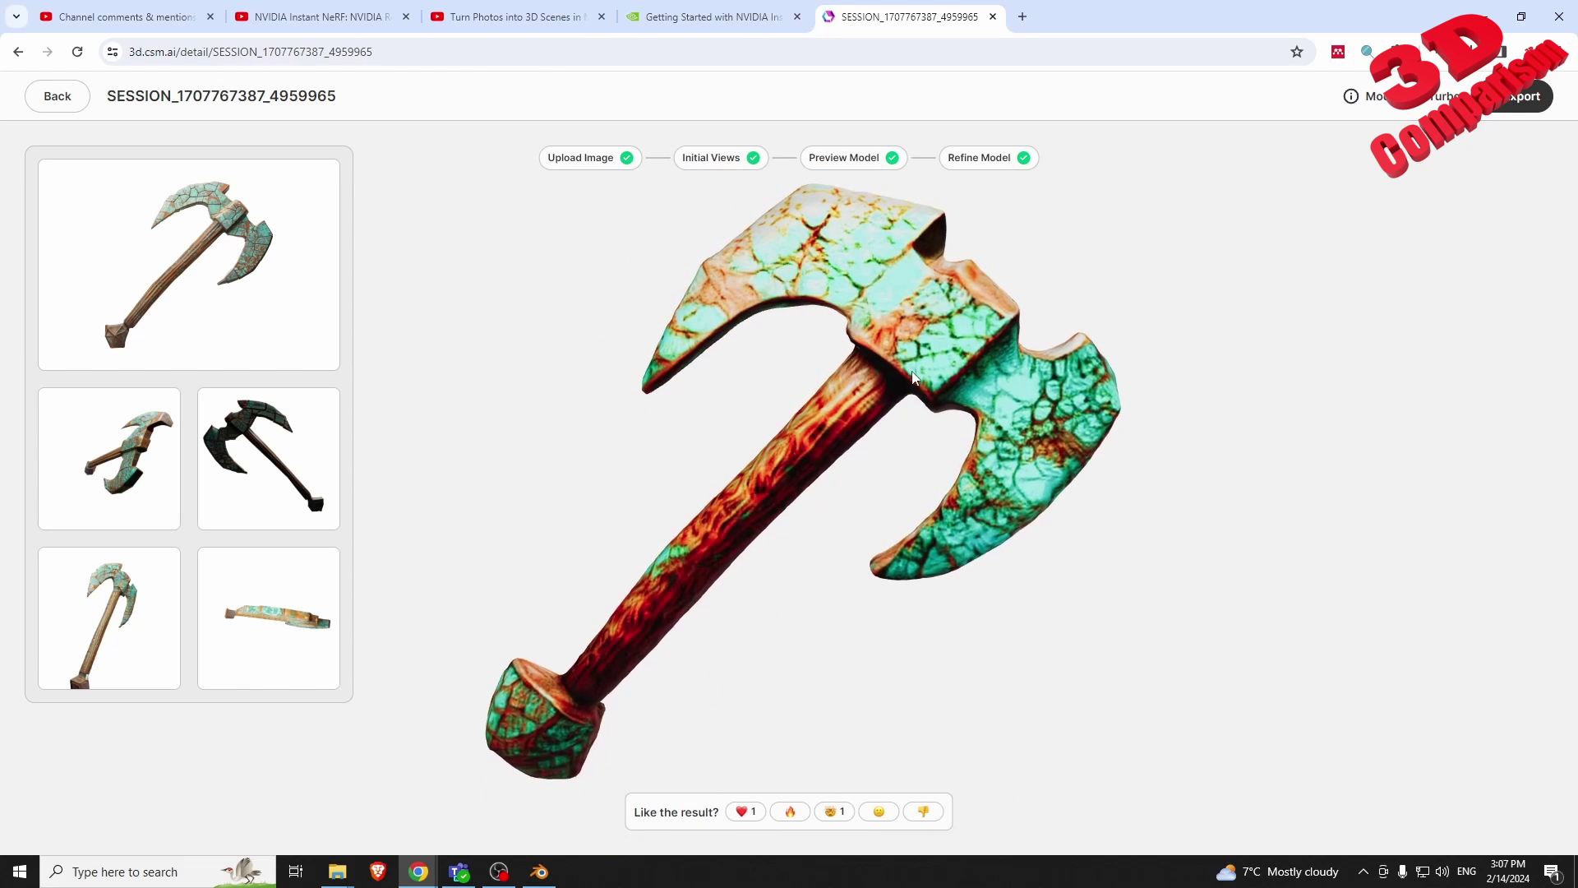
left_click(57, 97)
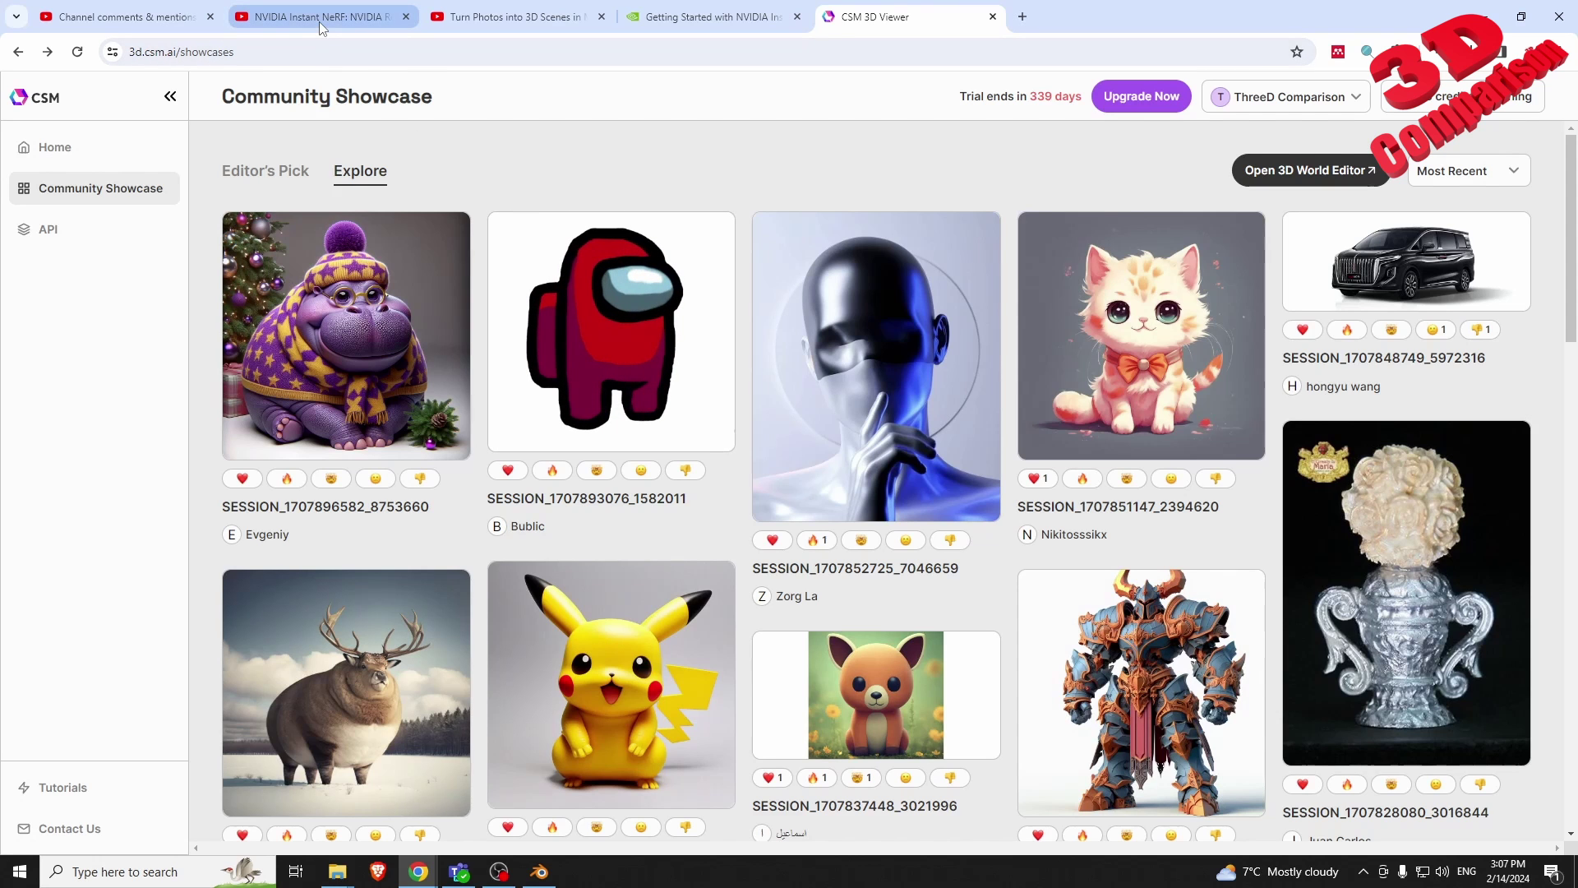
- Return to the YouTube Studio comment asking about turning a 2D photo into a 3D scene
mouse_move(585, 697)
mouse_move(311, 14)
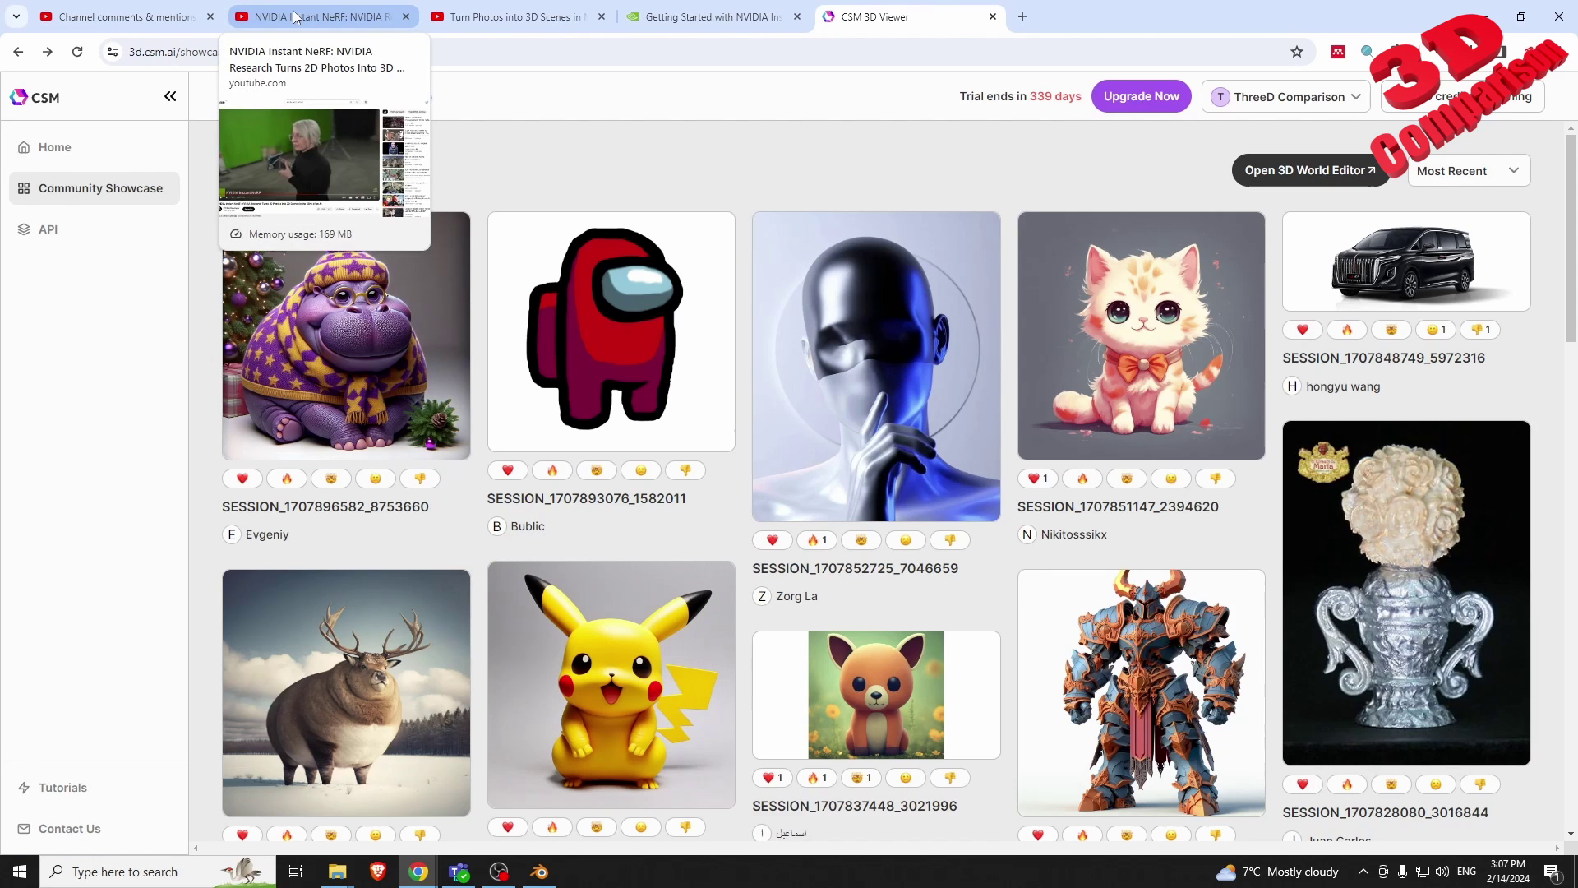
left_click(123, 16)
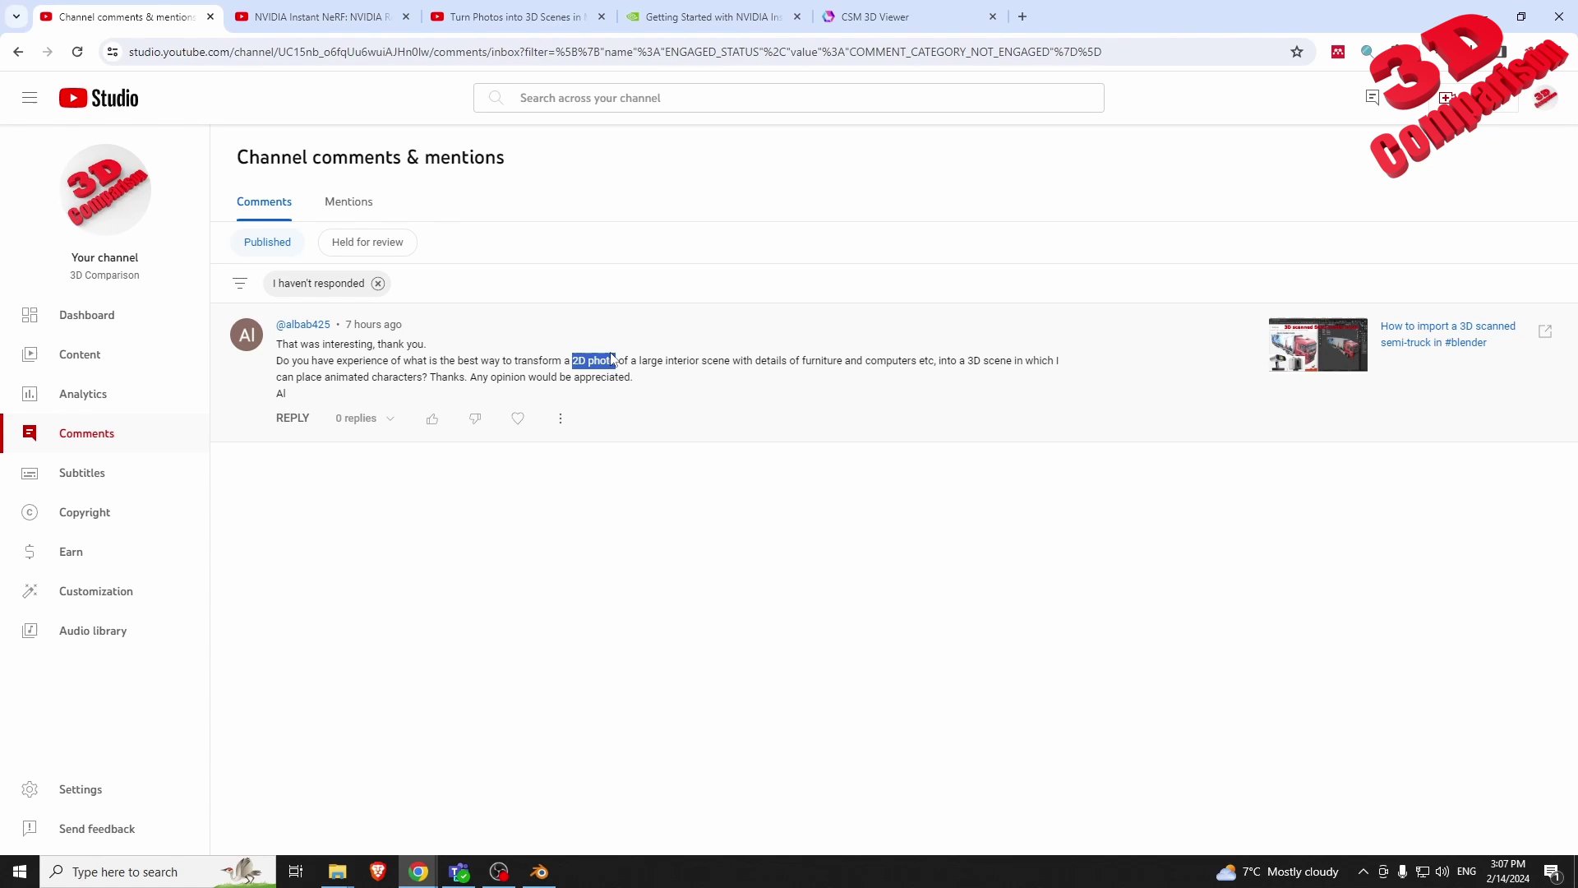
- Switch to Blender and search the asset library's models for "office"
left_click(539, 871)
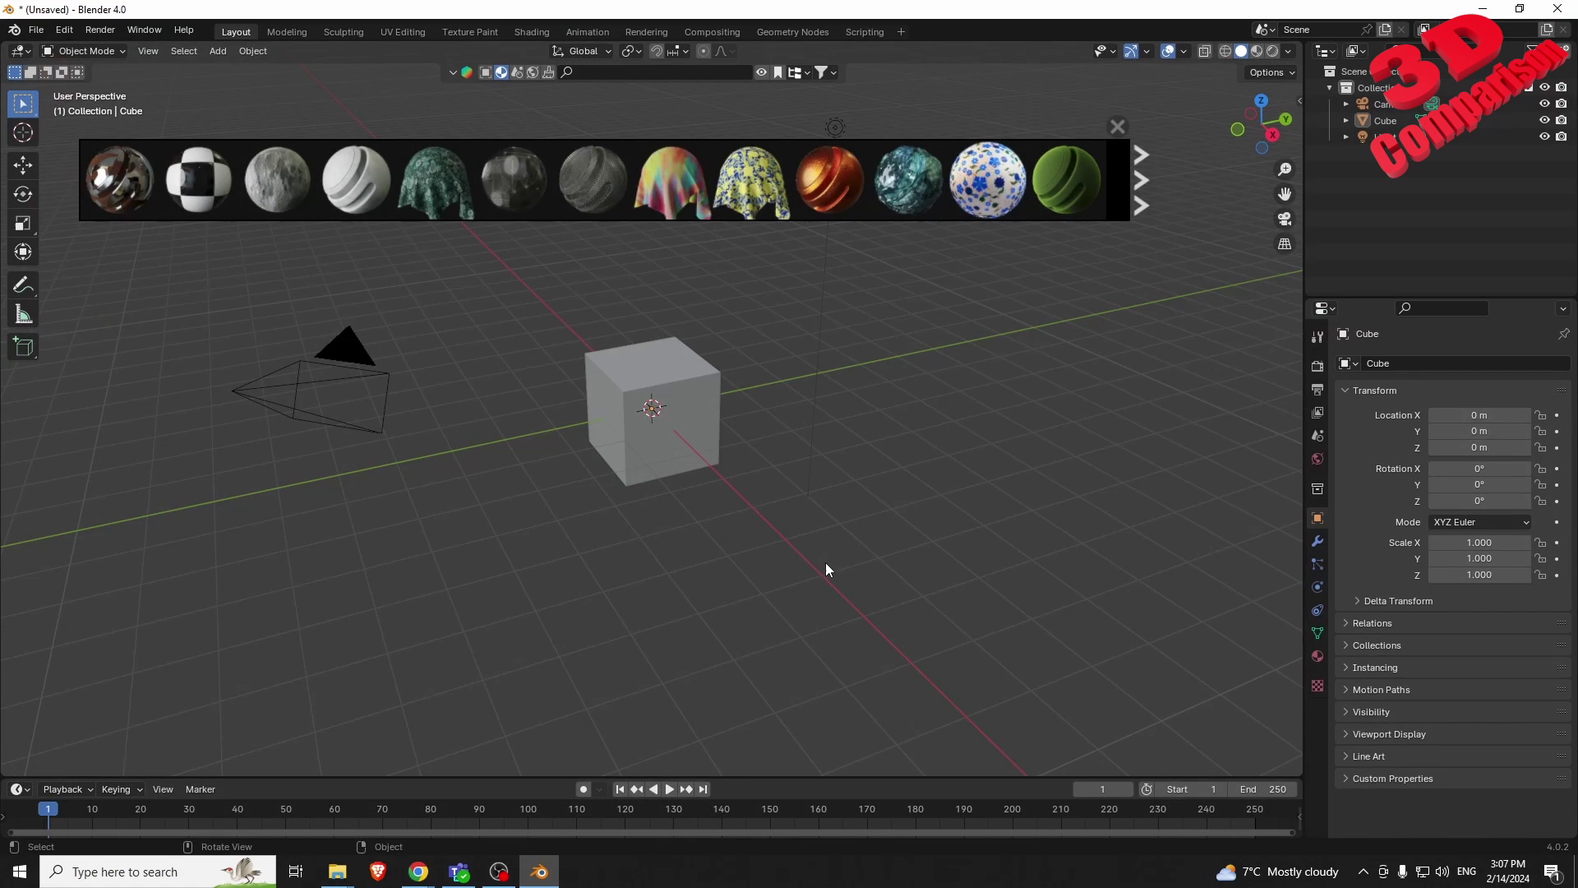
left_click(486, 73)
left_click(594, 73)
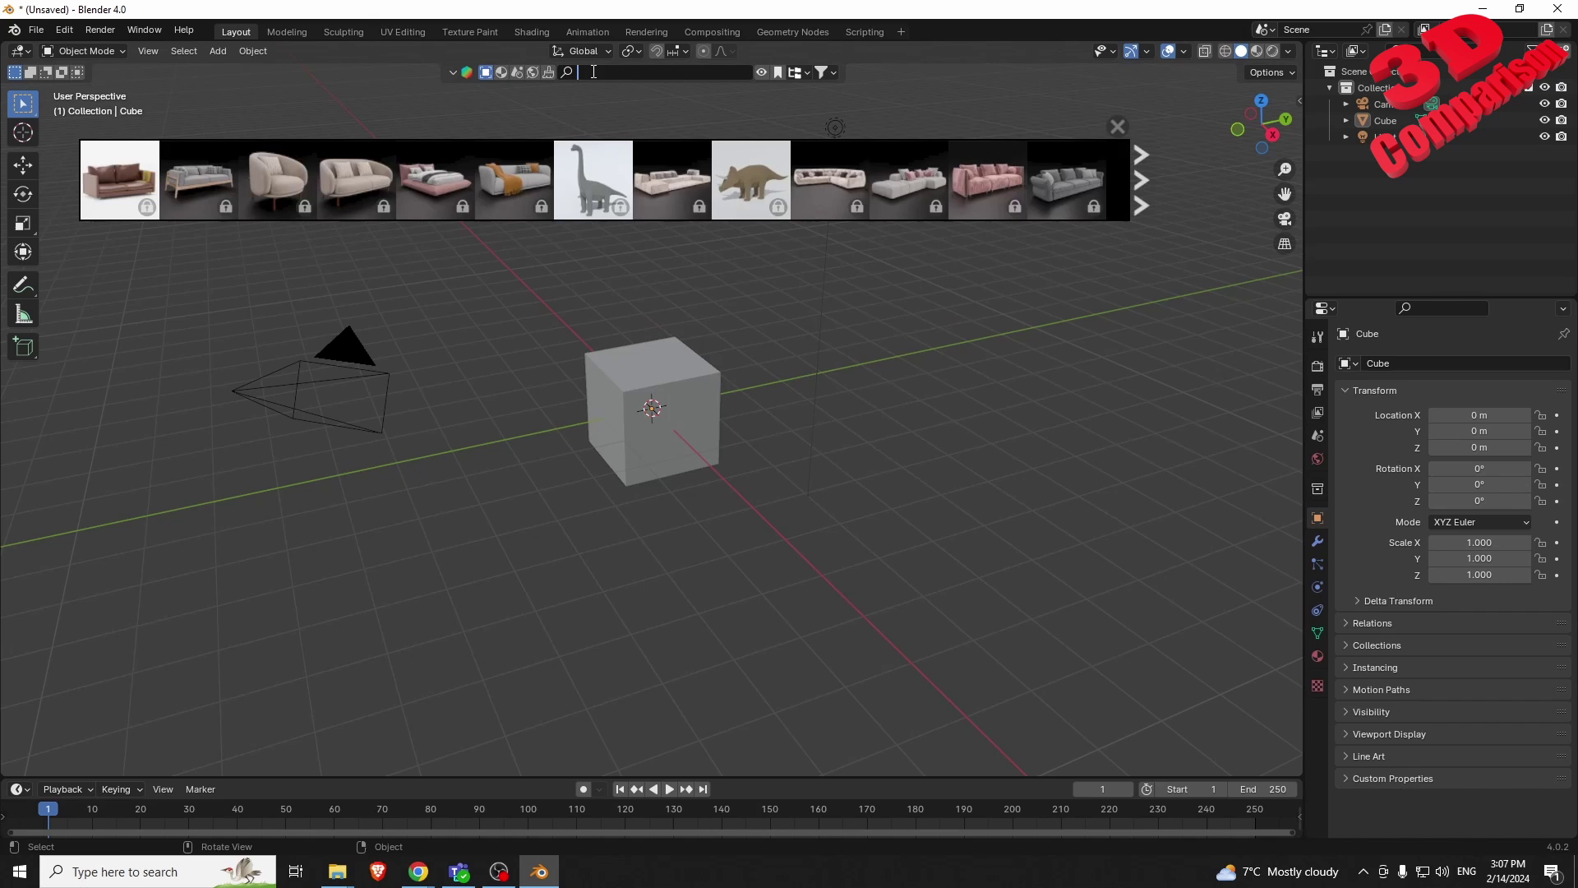
type("office")
key("Return")
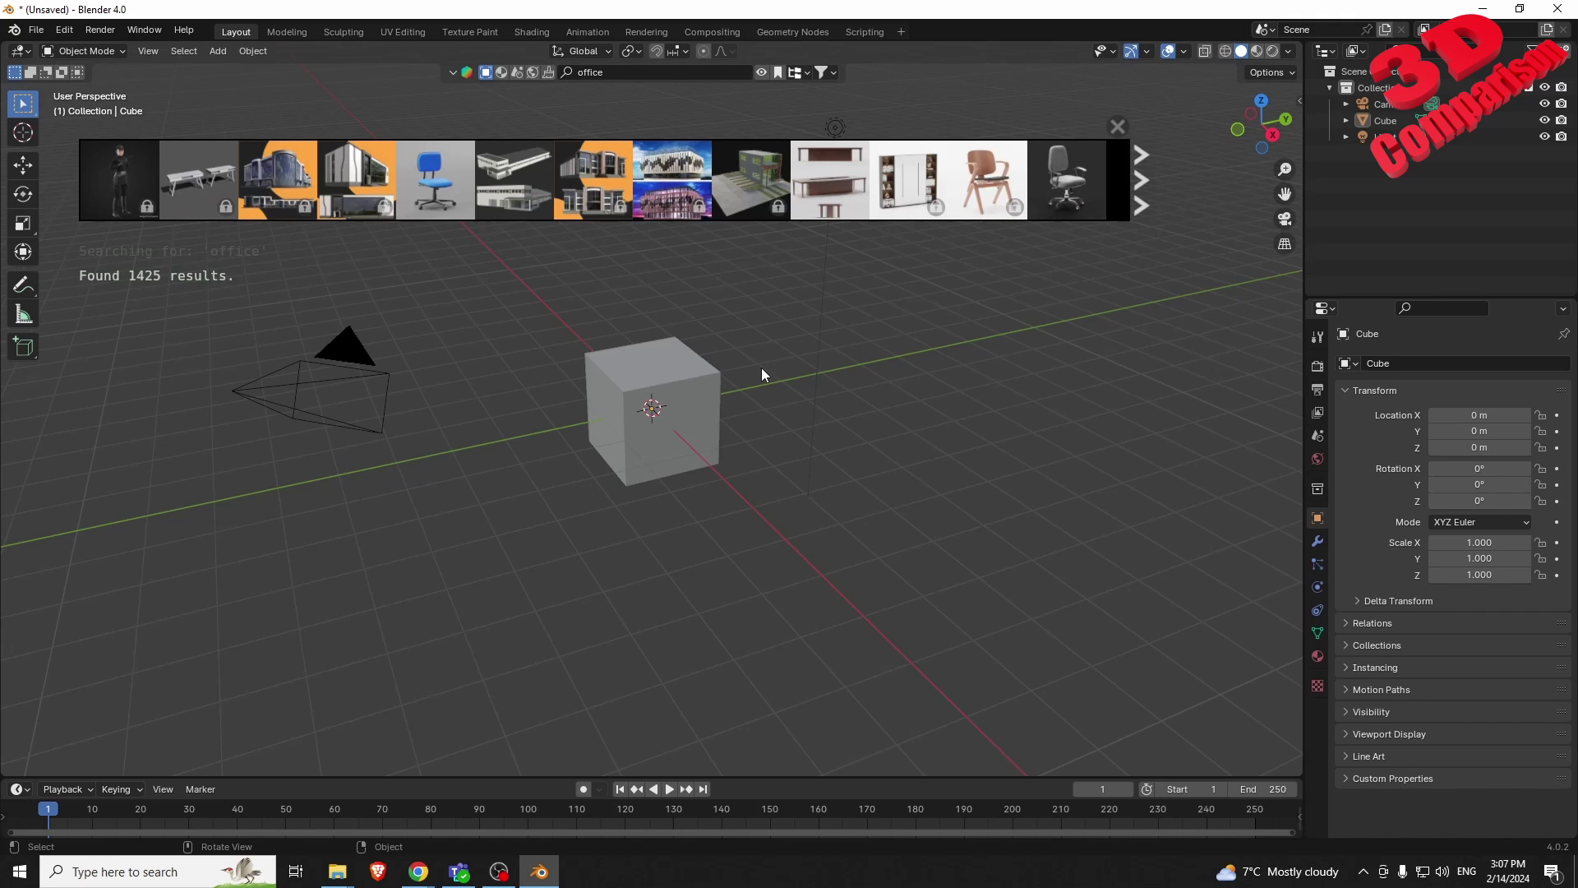
- Place the blue Office Chair in front of the cube and the grey Office Chair with armrests to its right
mouse_move(435, 189)
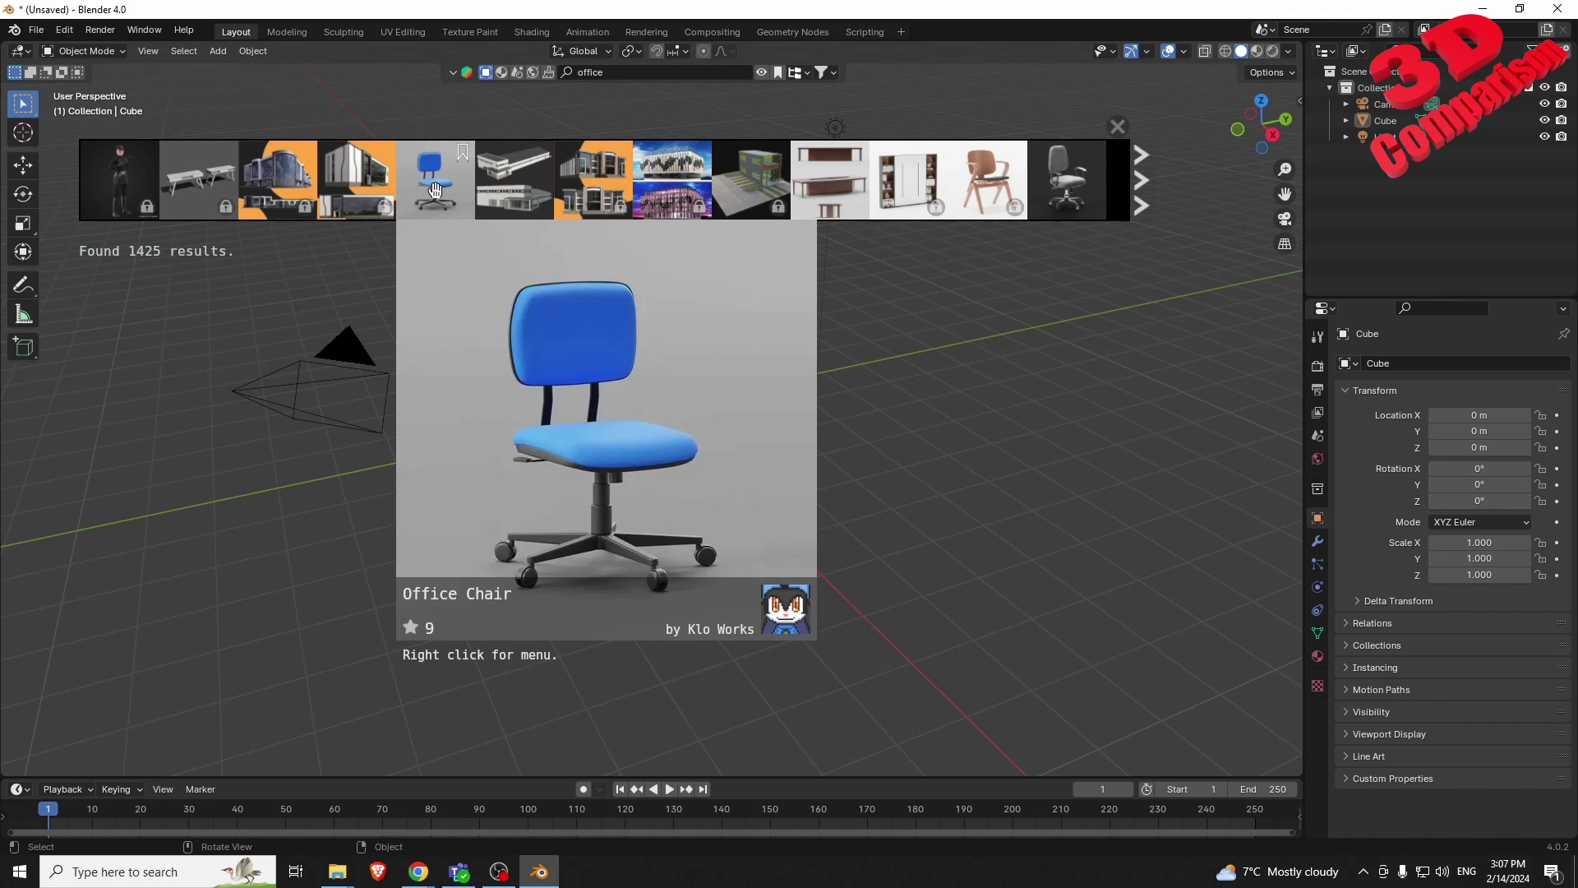
mouse_move(436, 189)
left_mouse_down()
mouse_move(567, 592)
mouse_move(547, 514)
left_mouse_up()
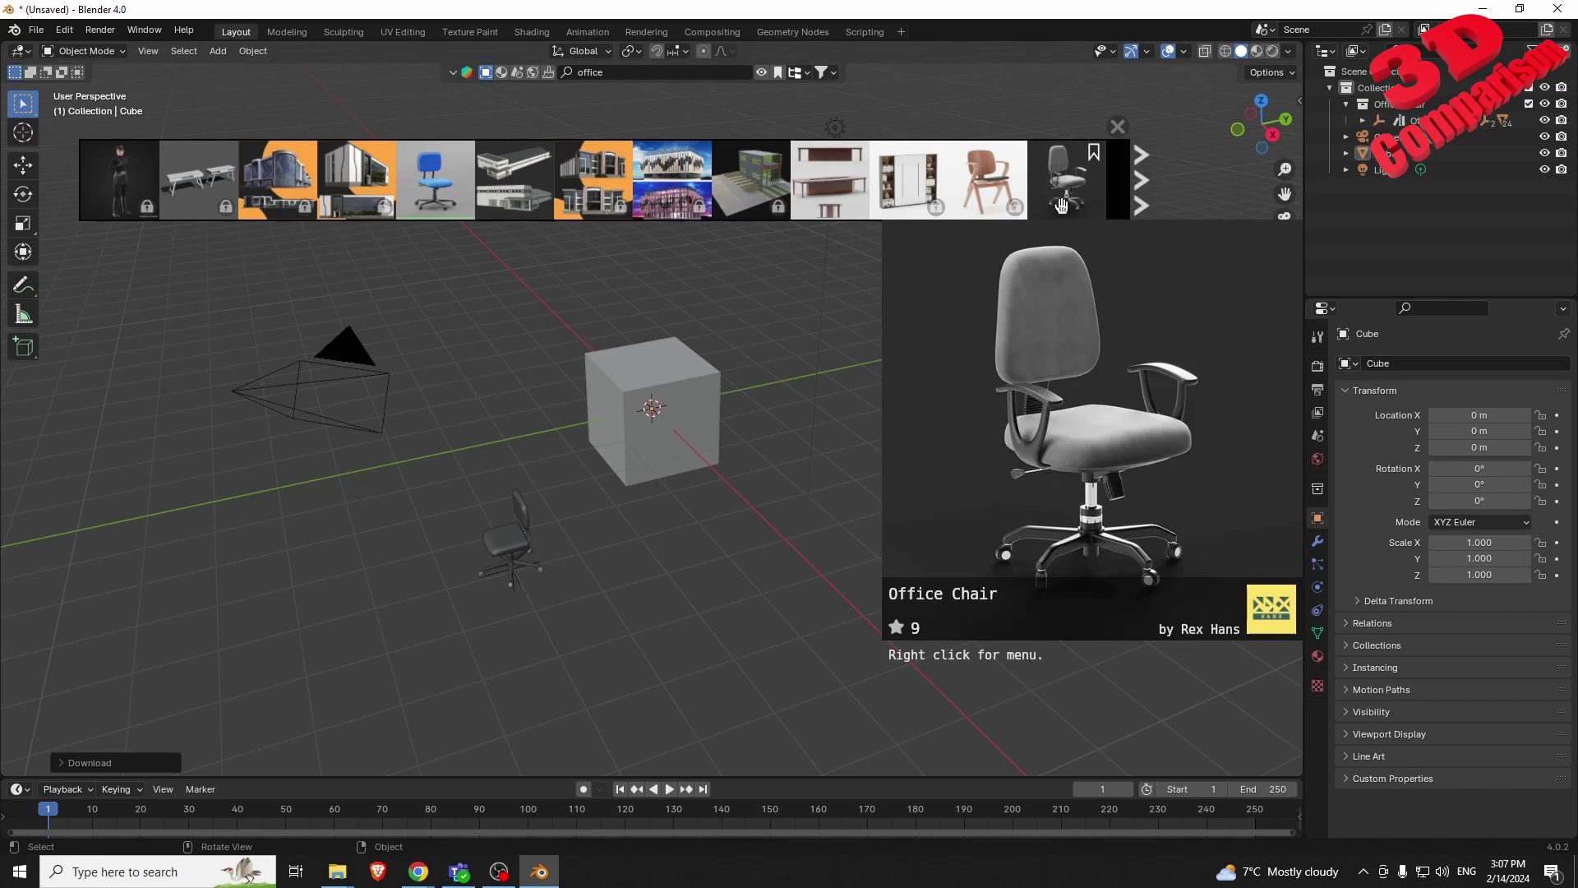
mouse_move(1075, 195)
left_mouse_down()
mouse_move(923, 559)
mouse_move(907, 459)
left_mouse_up()
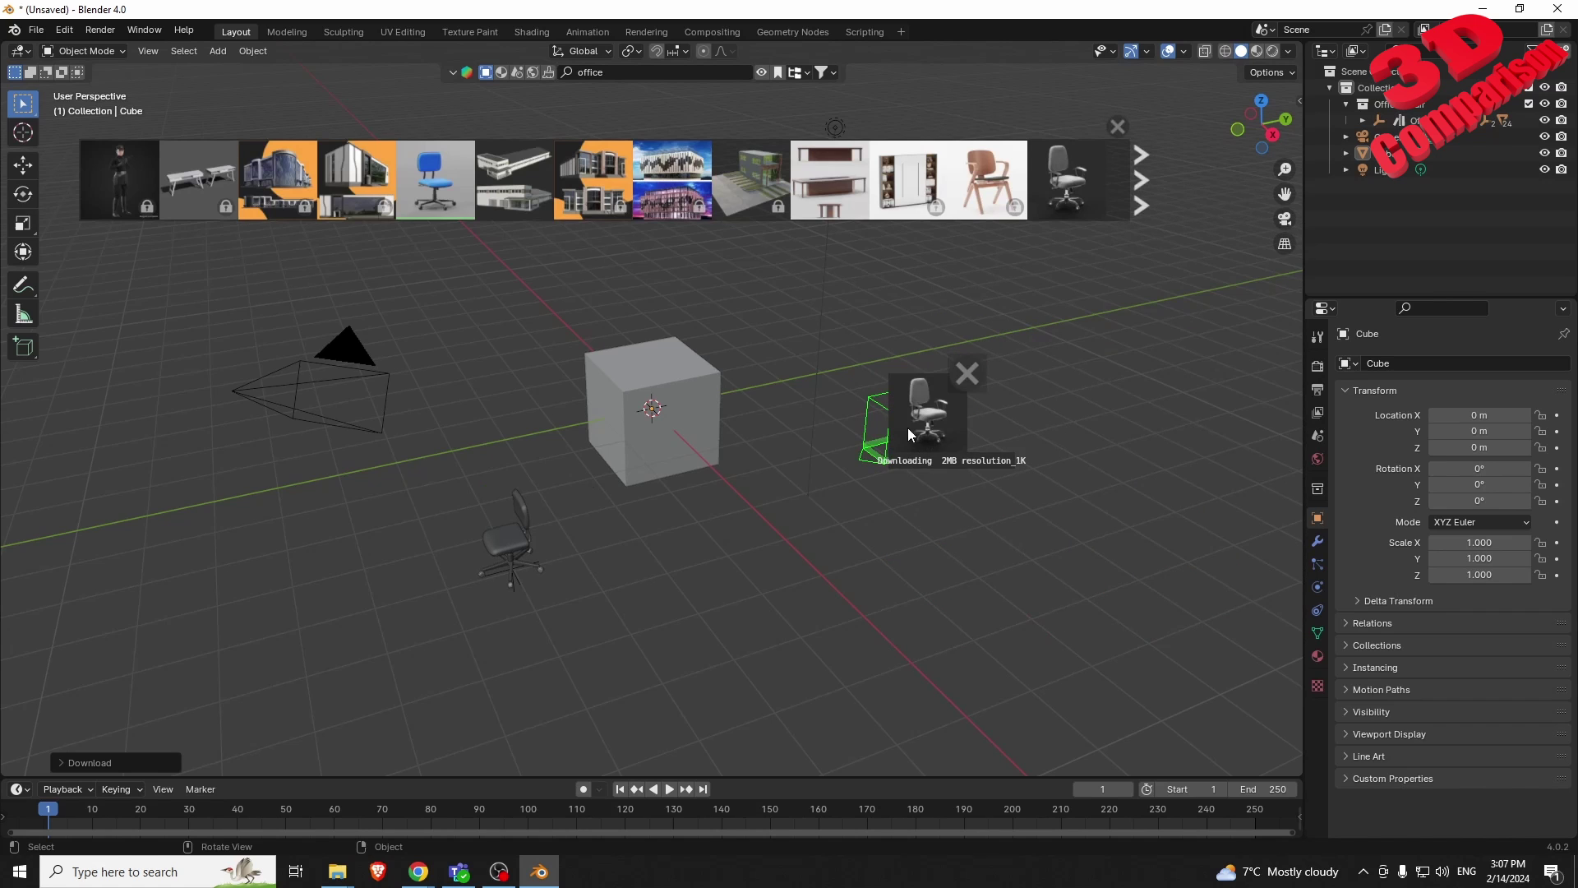
- Browse further office models in the asset library and place the Office desk to the right of the cube
left_click(1137, 188)
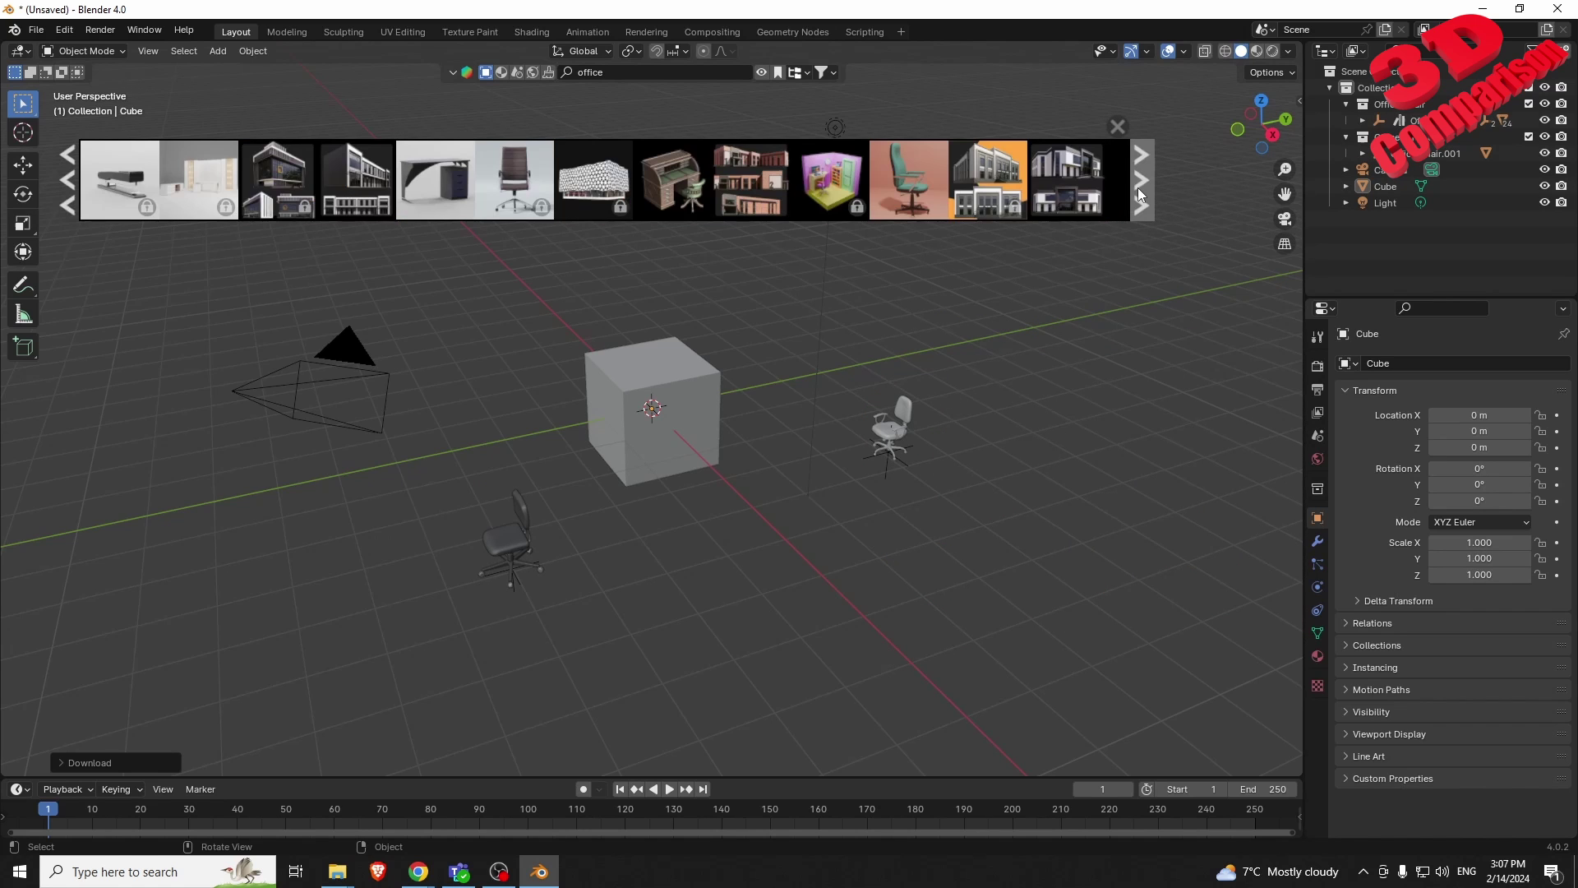
mouse_move(793, 183)
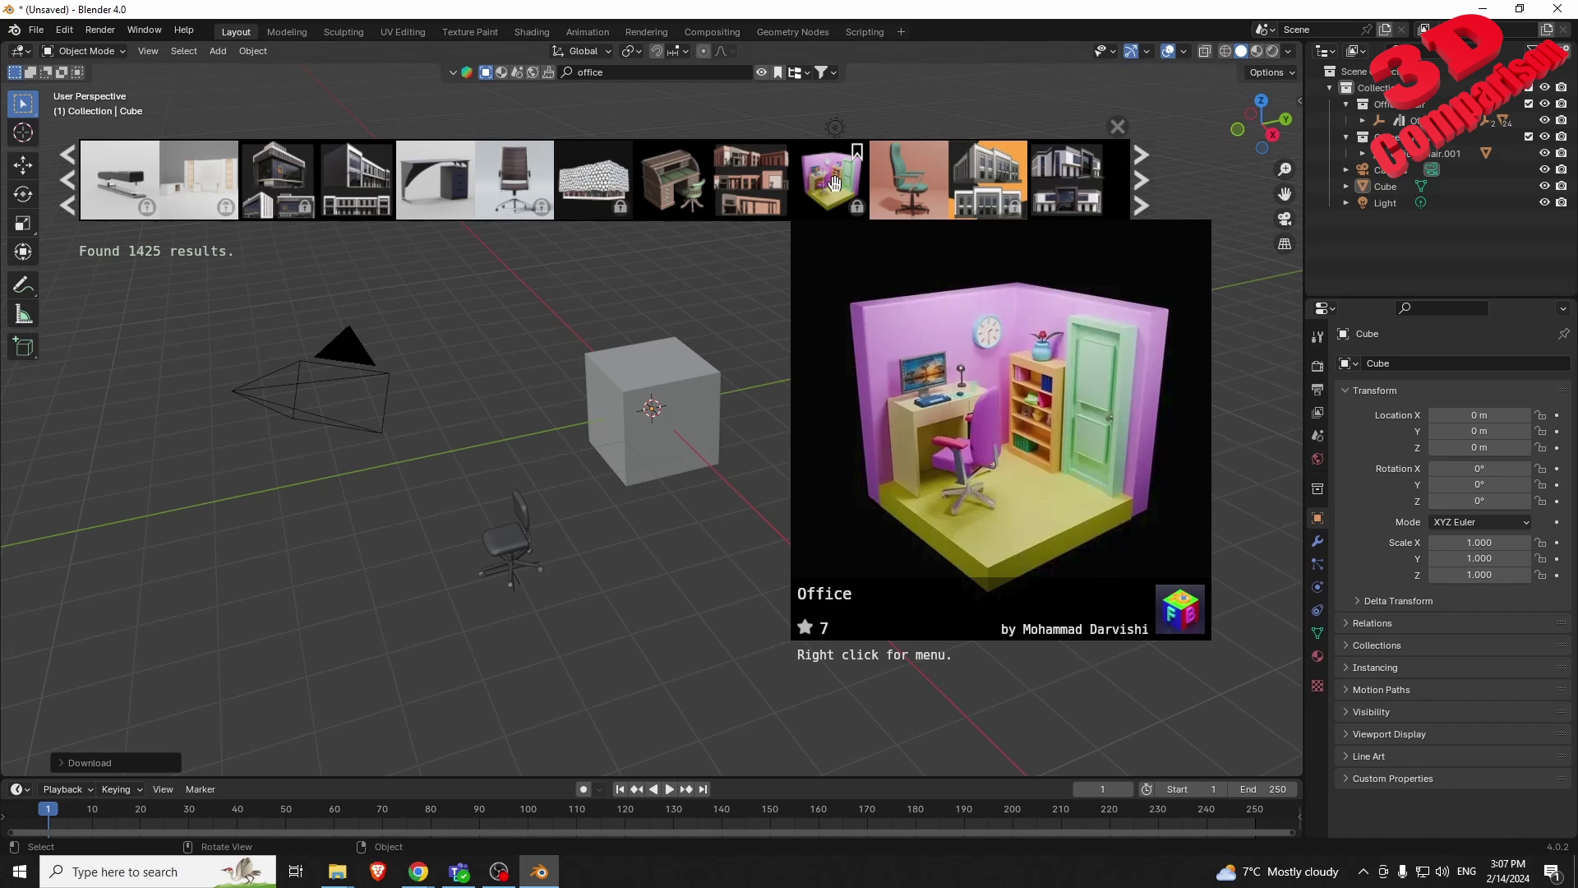
mouse_move(678, 183)
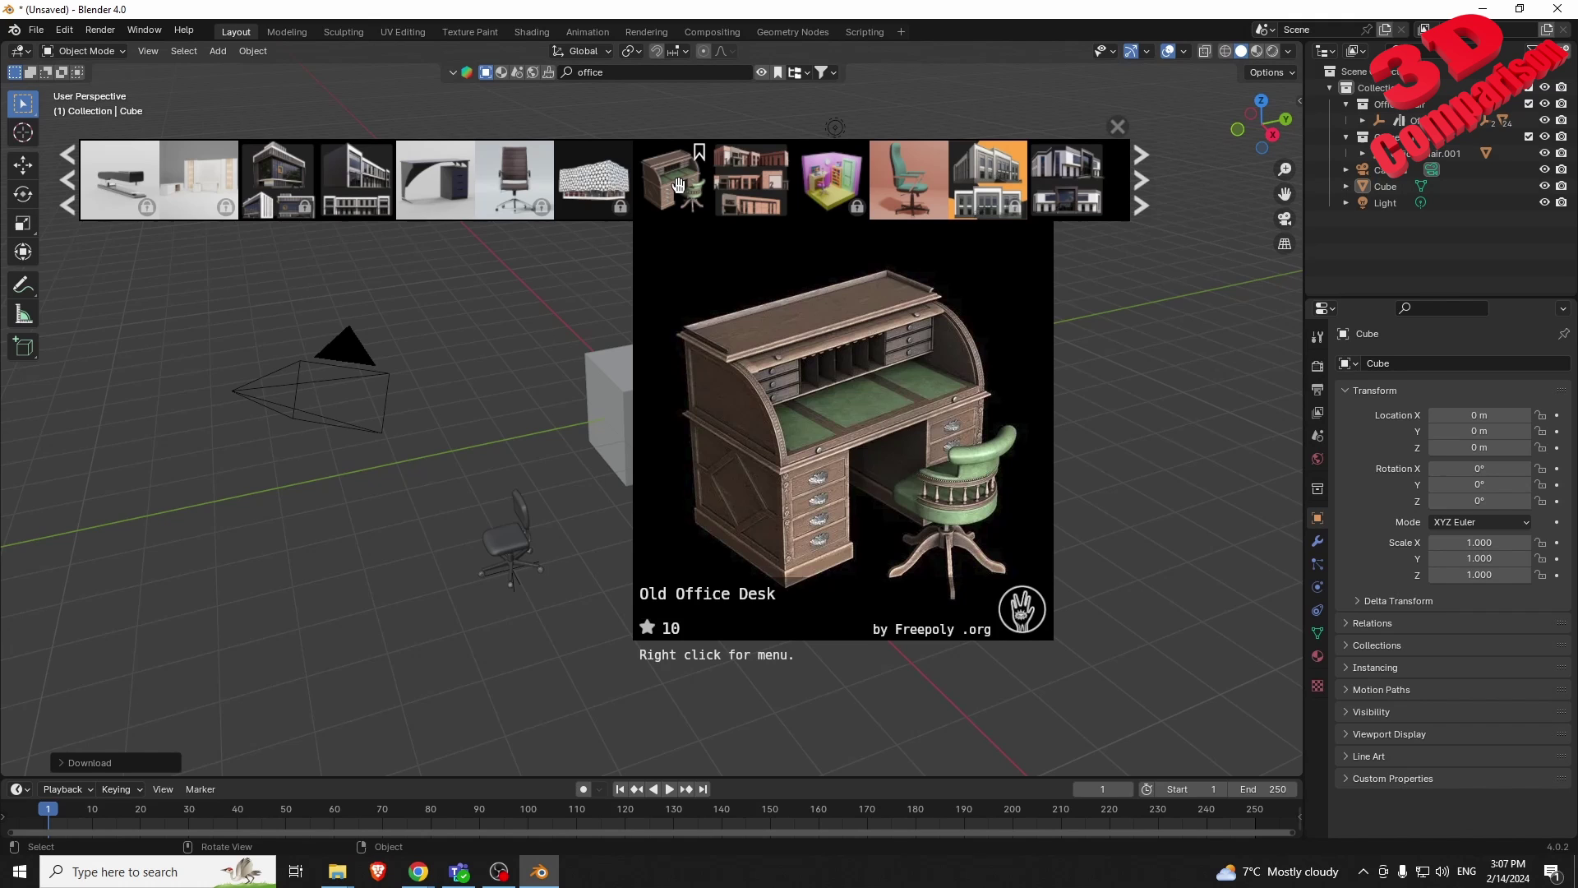
left_click_drag(436, 179, 847, 461)
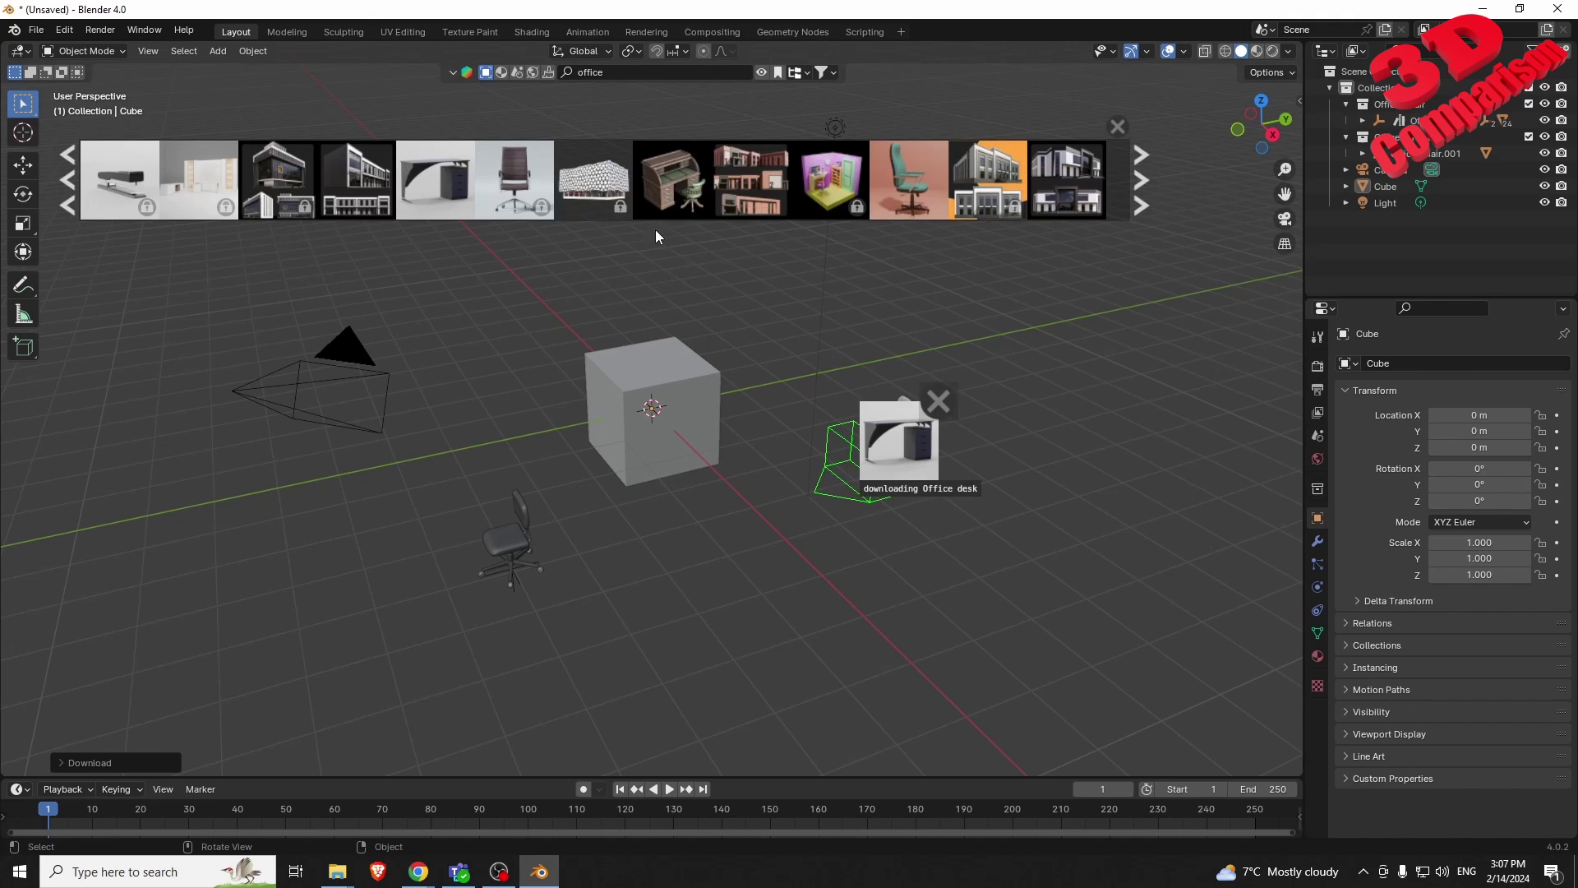
- Place the Old Office Desk behind the Office desk and the turquoise Office chair between the two desks
mouse_move(672, 185)
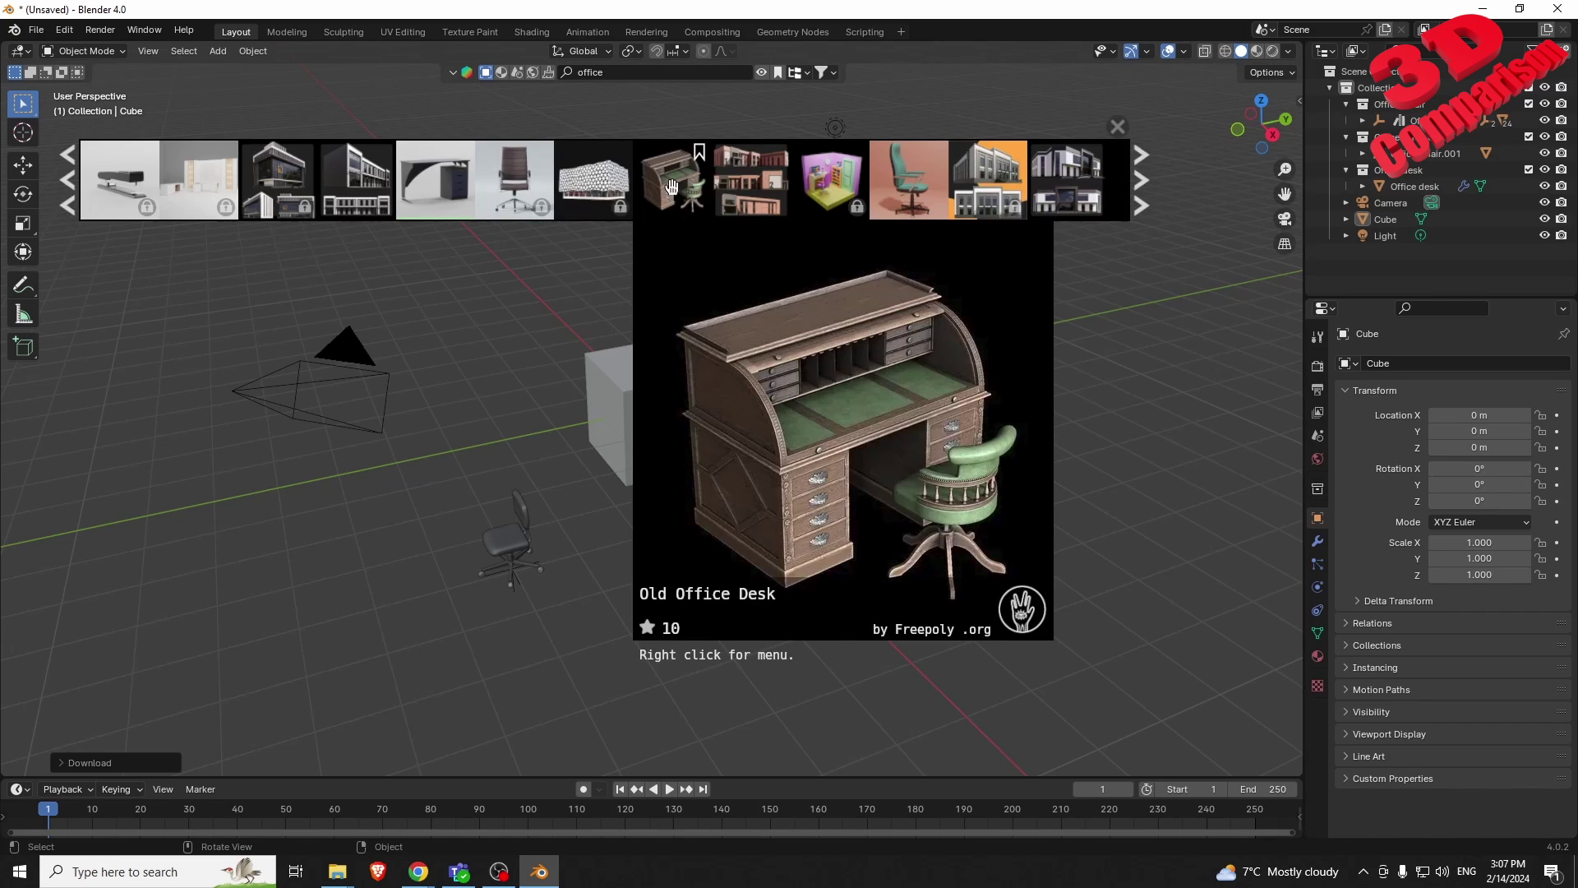
left_click_drag(671, 185, 1017, 374)
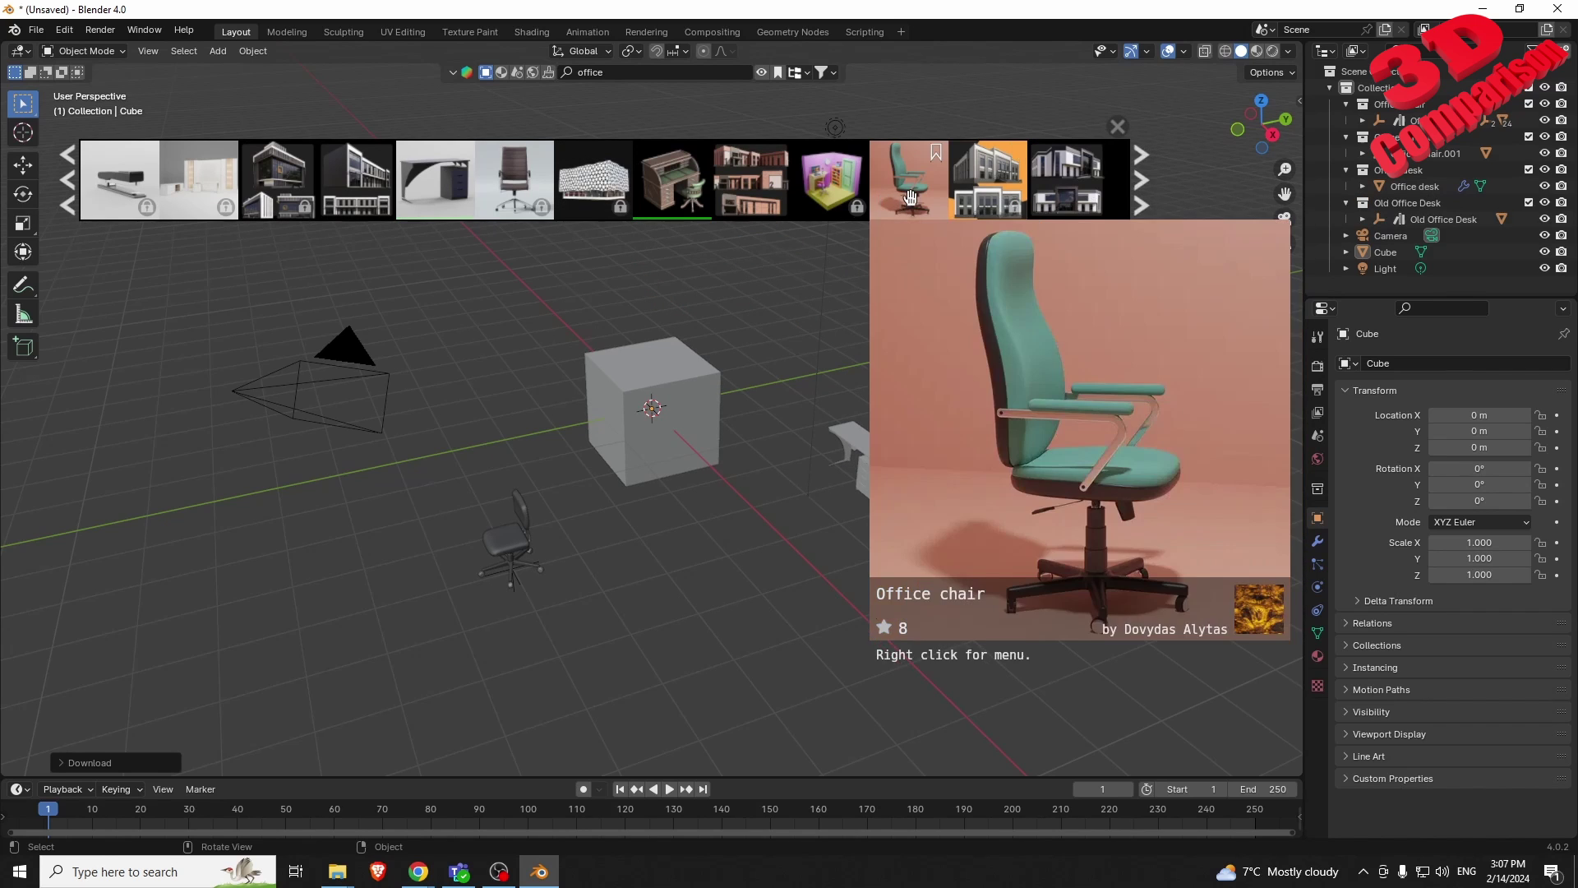
mouse_move(909, 181)
left_mouse_down()
mouse_move(969, 498)
mouse_move(954, 477)
left_mouse_up()
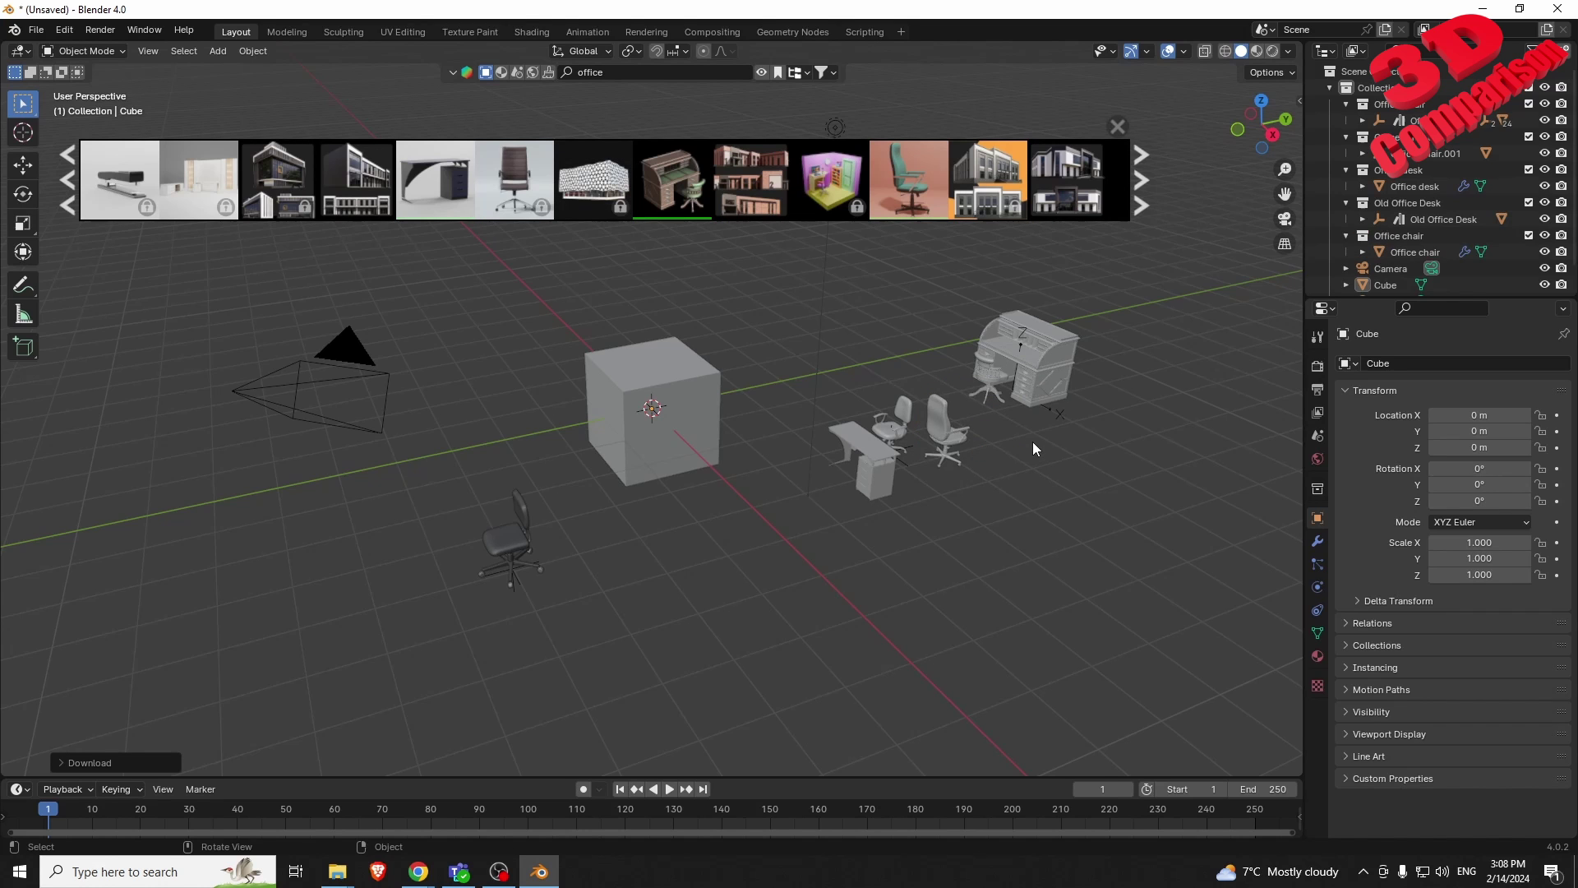
- Check the cube's dimensions to compare its size with the placed furniture
middle_click_drag(913, 436, 983, 420)
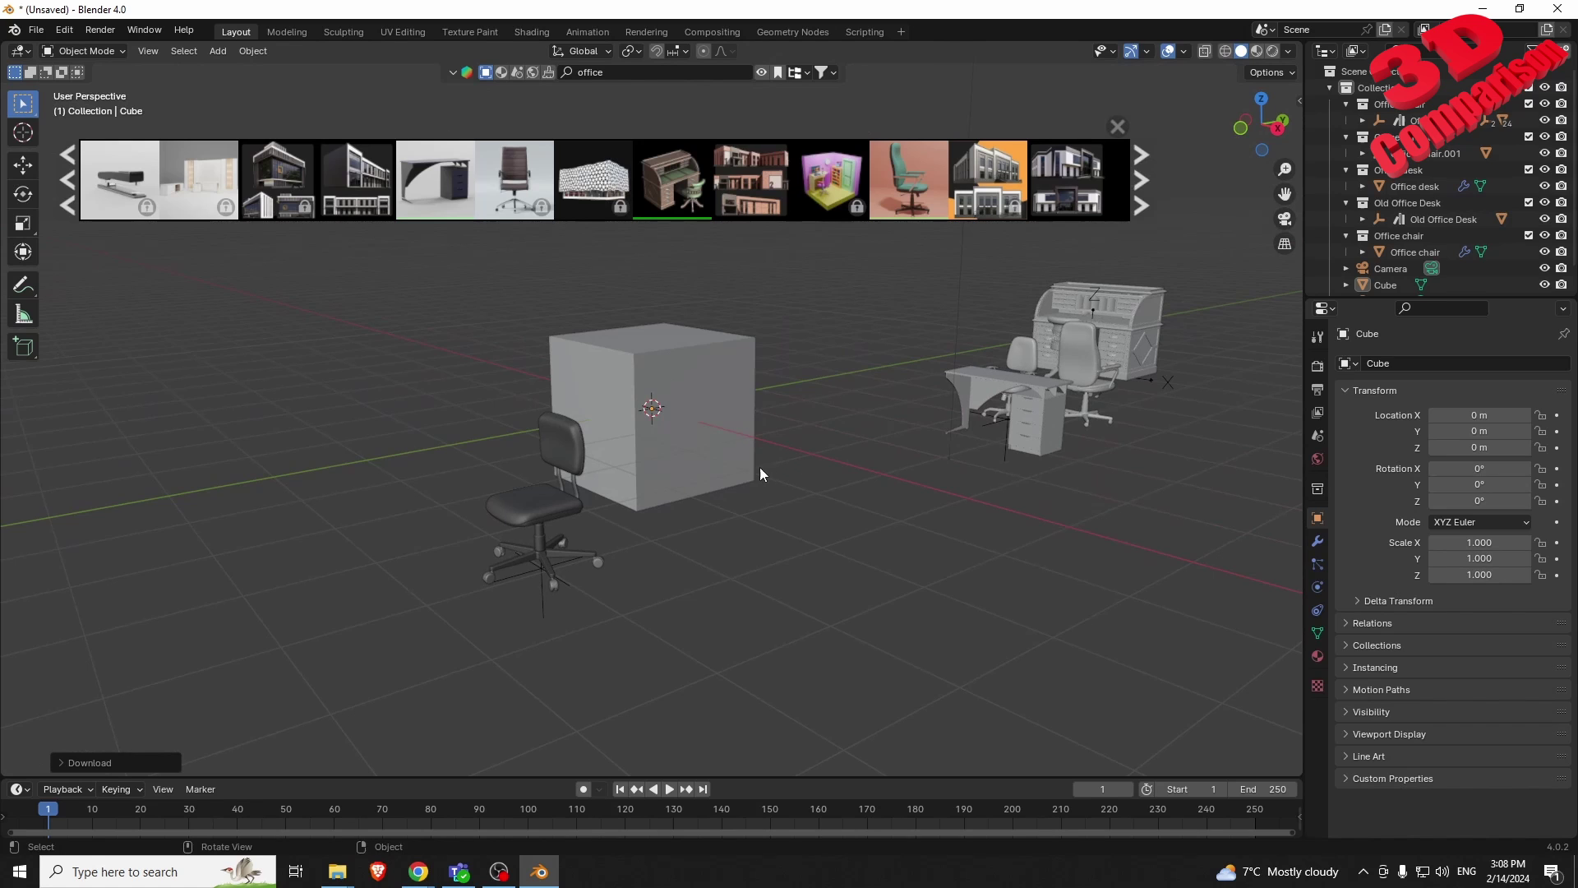
left_click(752, 397)
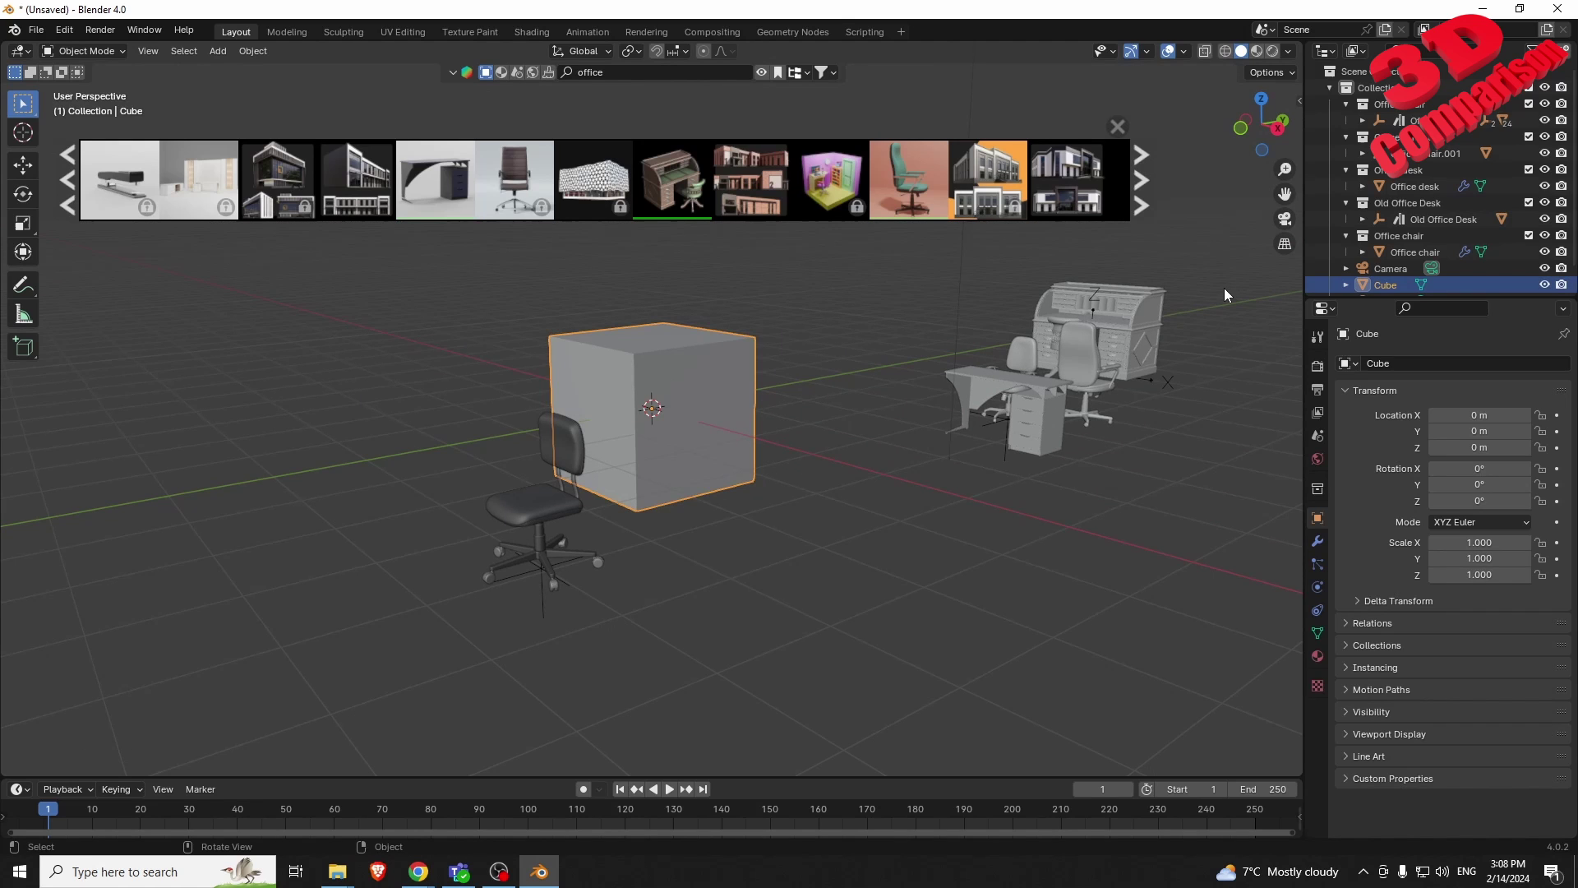
key("n")
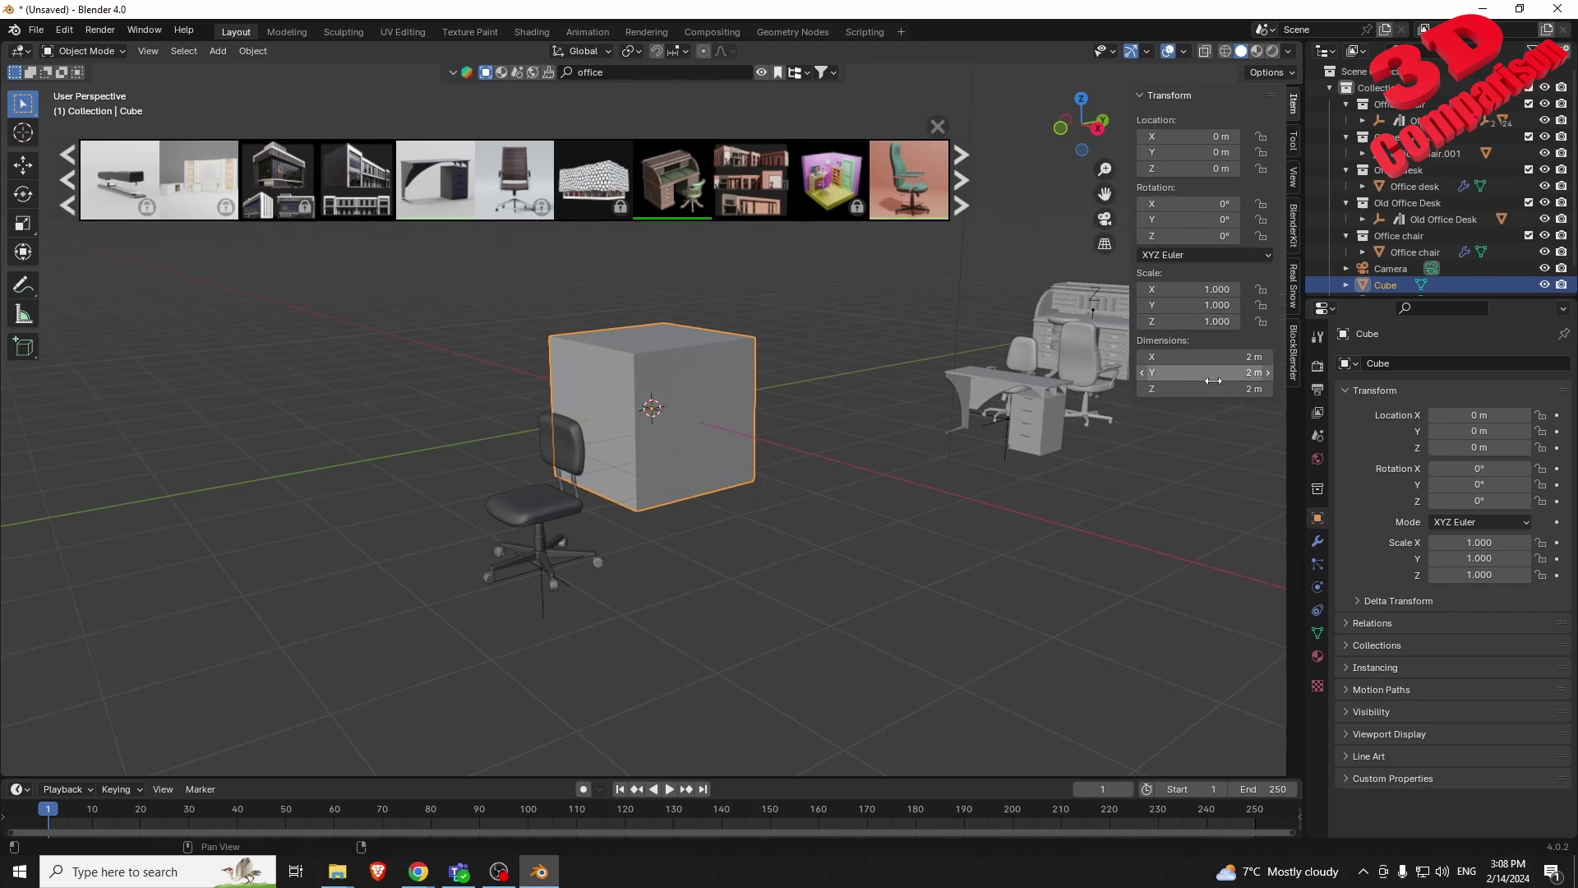
key("n")
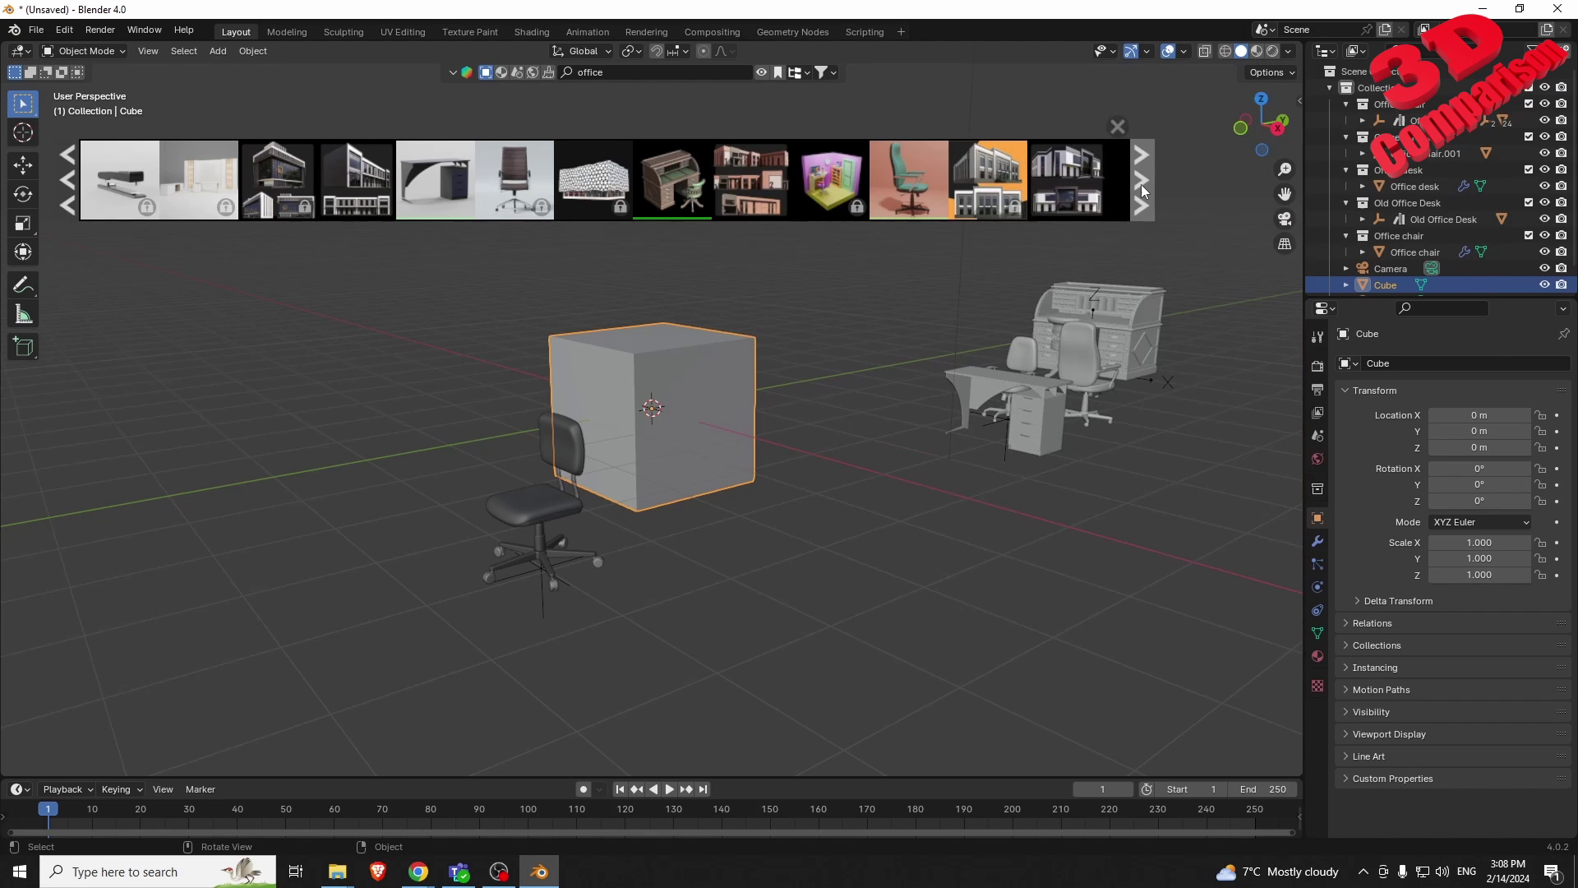
- Look through further office search results in the asset library, previewing desks and the Executive office chair
left_click(1143, 189)
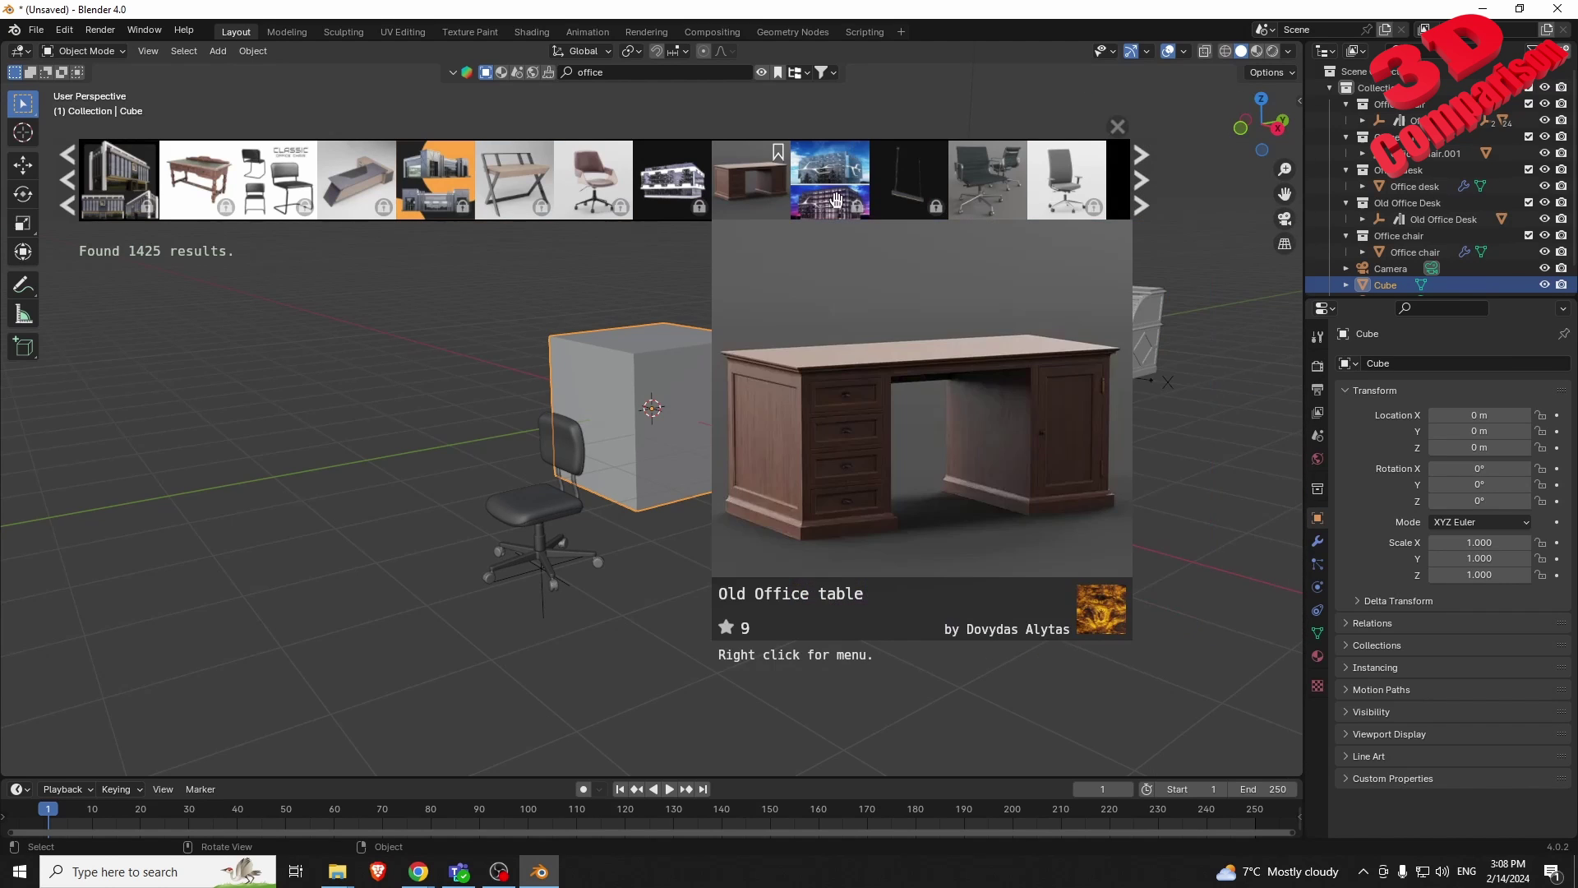
mouse_move(356, 200)
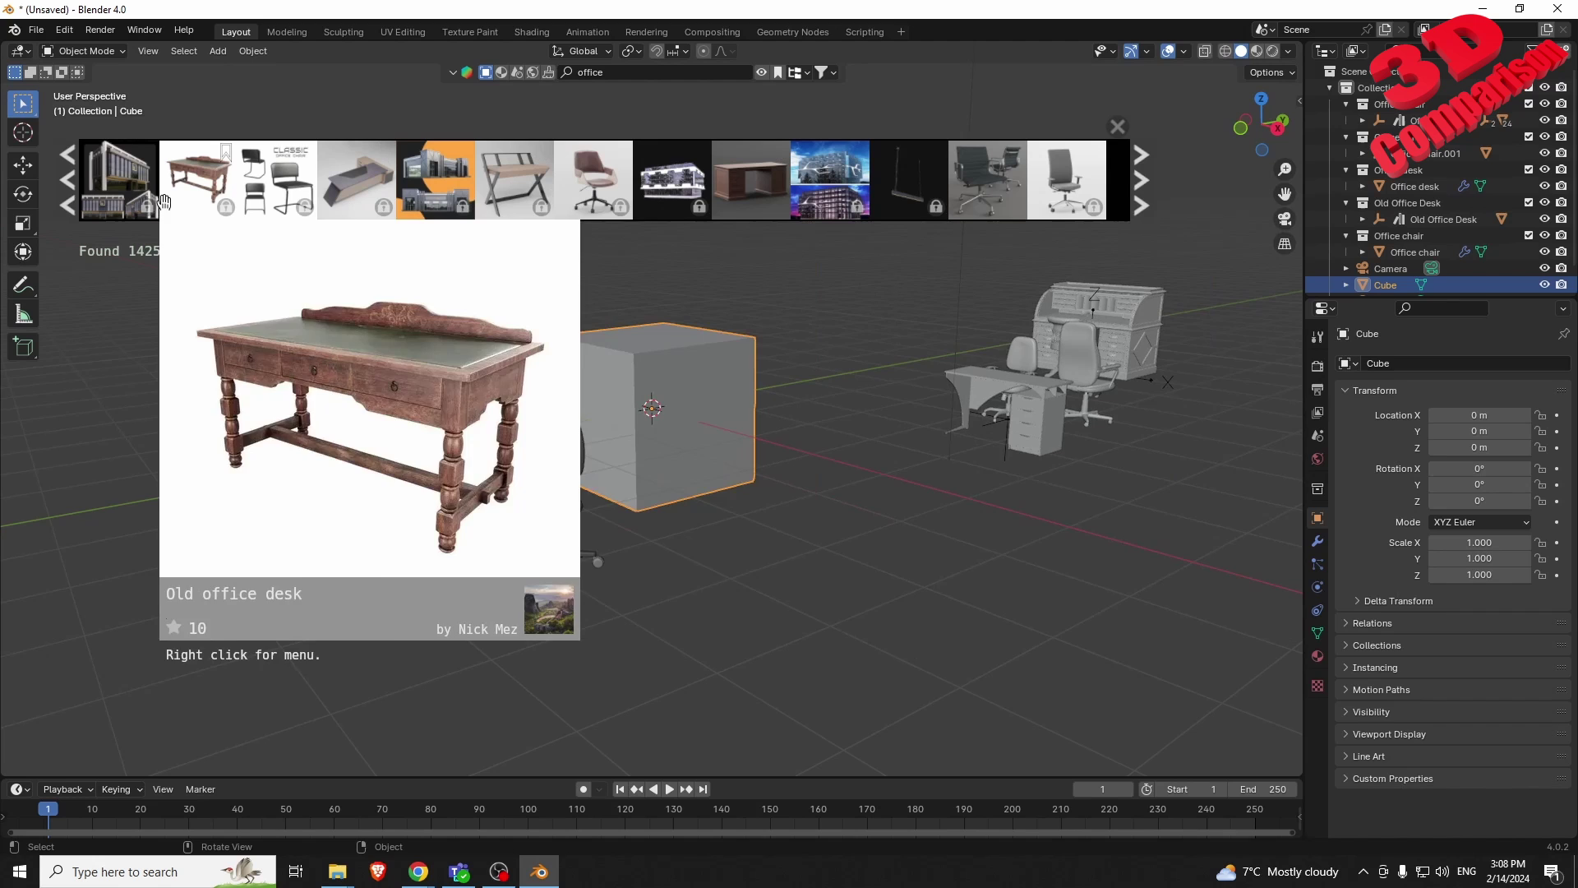
mouse_move(1019, 194)
left_click(1141, 181)
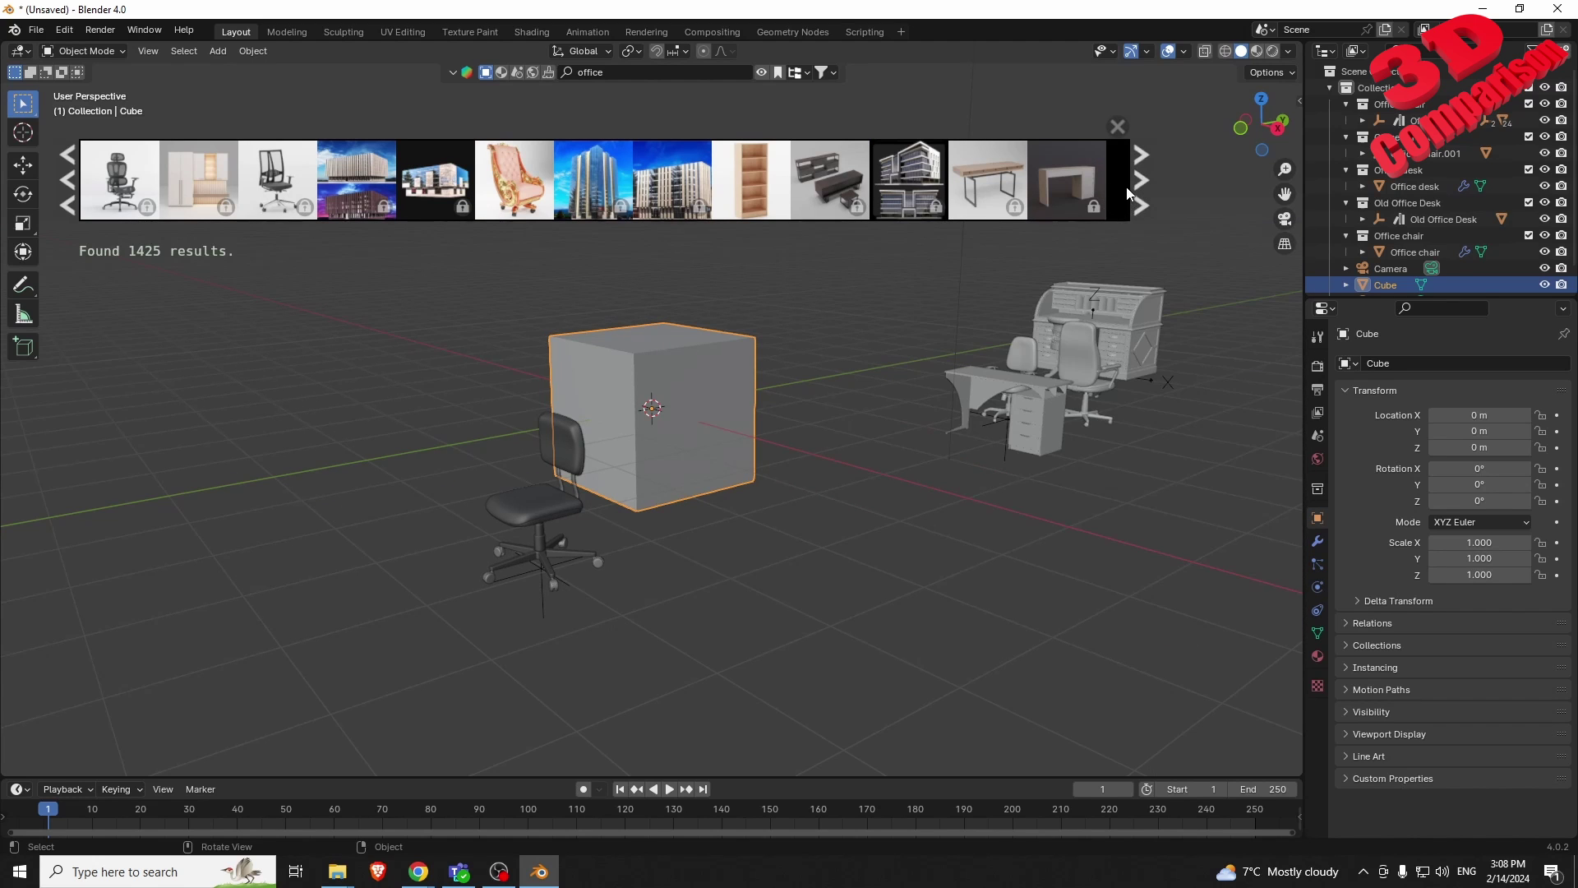
left_click(1140, 178)
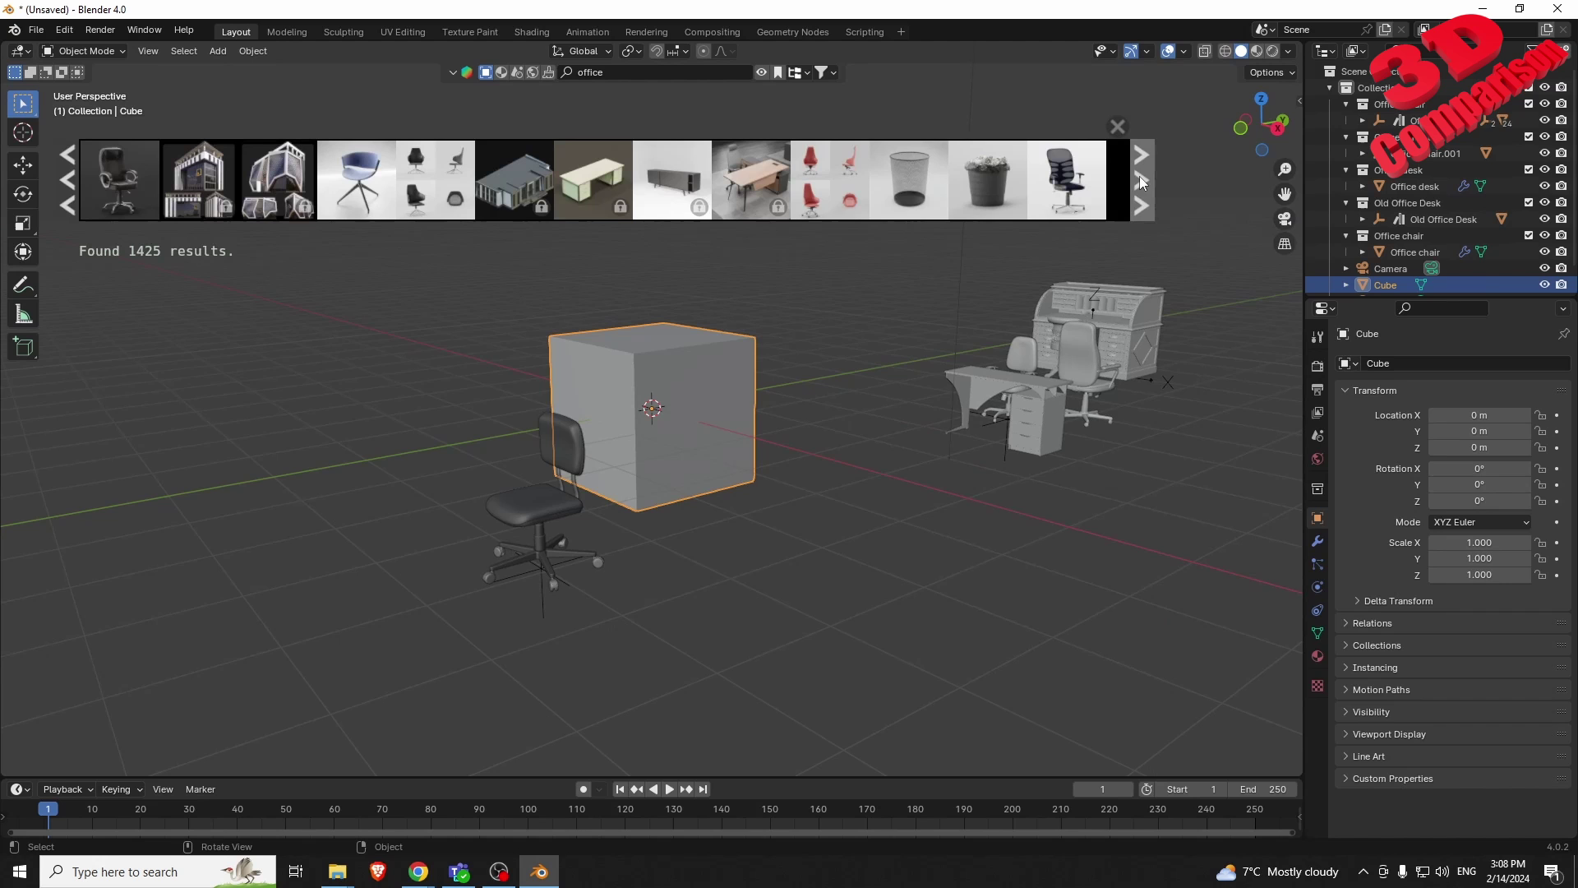
mouse_move(104, 183)
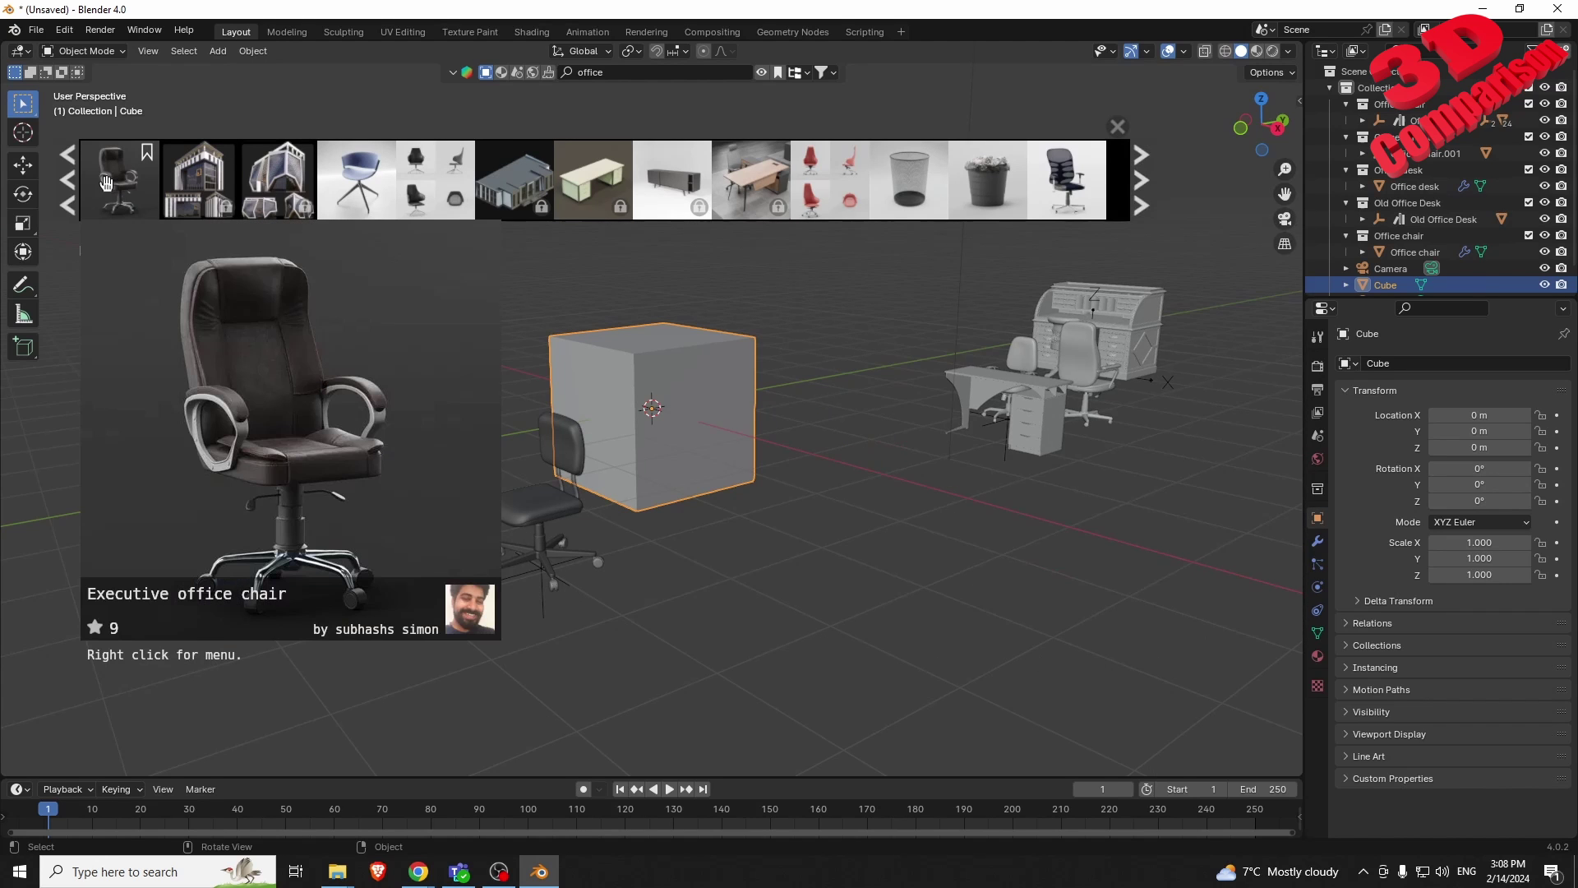
- Delete the cube from the scene, leaving the furniture in place
left_click(895, 448)
scroll(900, 453, "down", 4)
middle_click_drag(880, 448, 747, 475)
left_click(691, 426)
key("Delete")
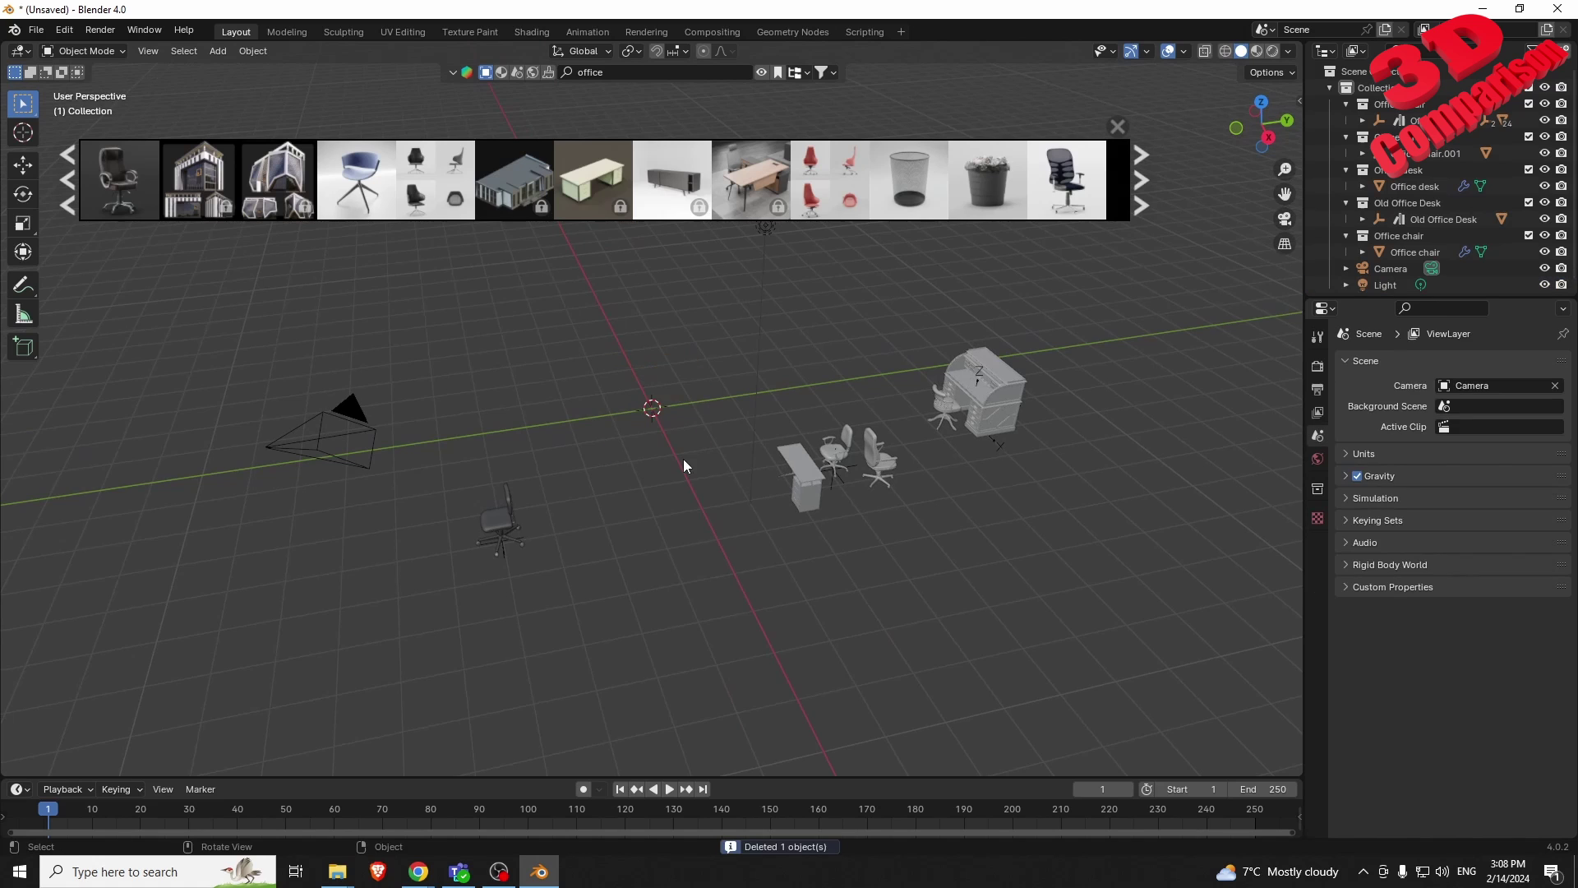
- Add a plane mesh and scale it up uniformly by about 12.3 as a floor beneath the furniture
key("shift+a")
mouse_move(669, 463)
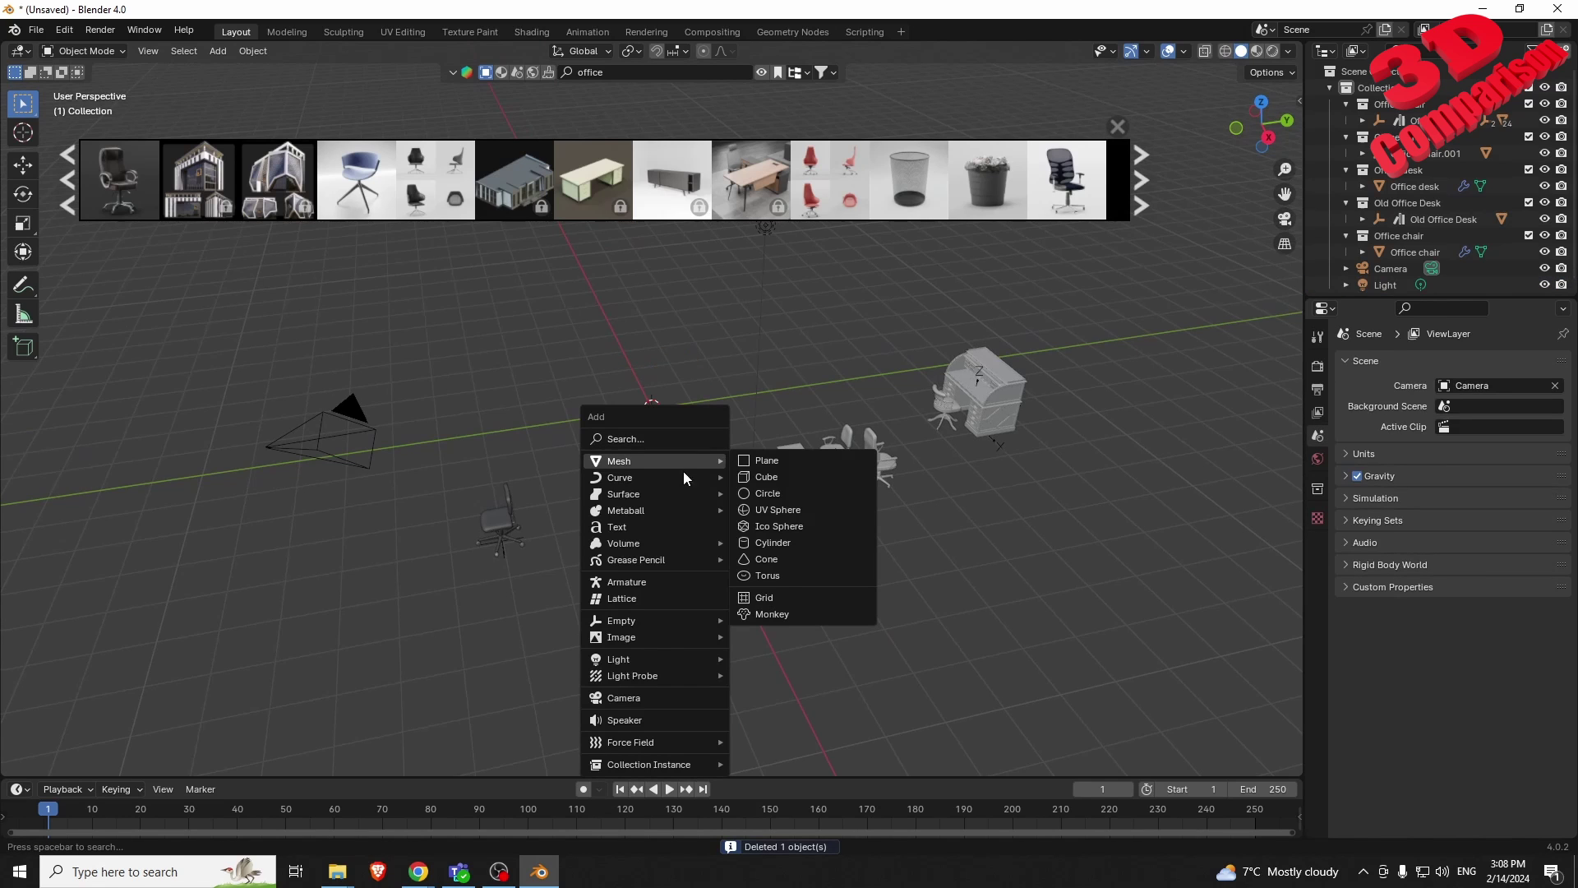
left_click(772, 460)
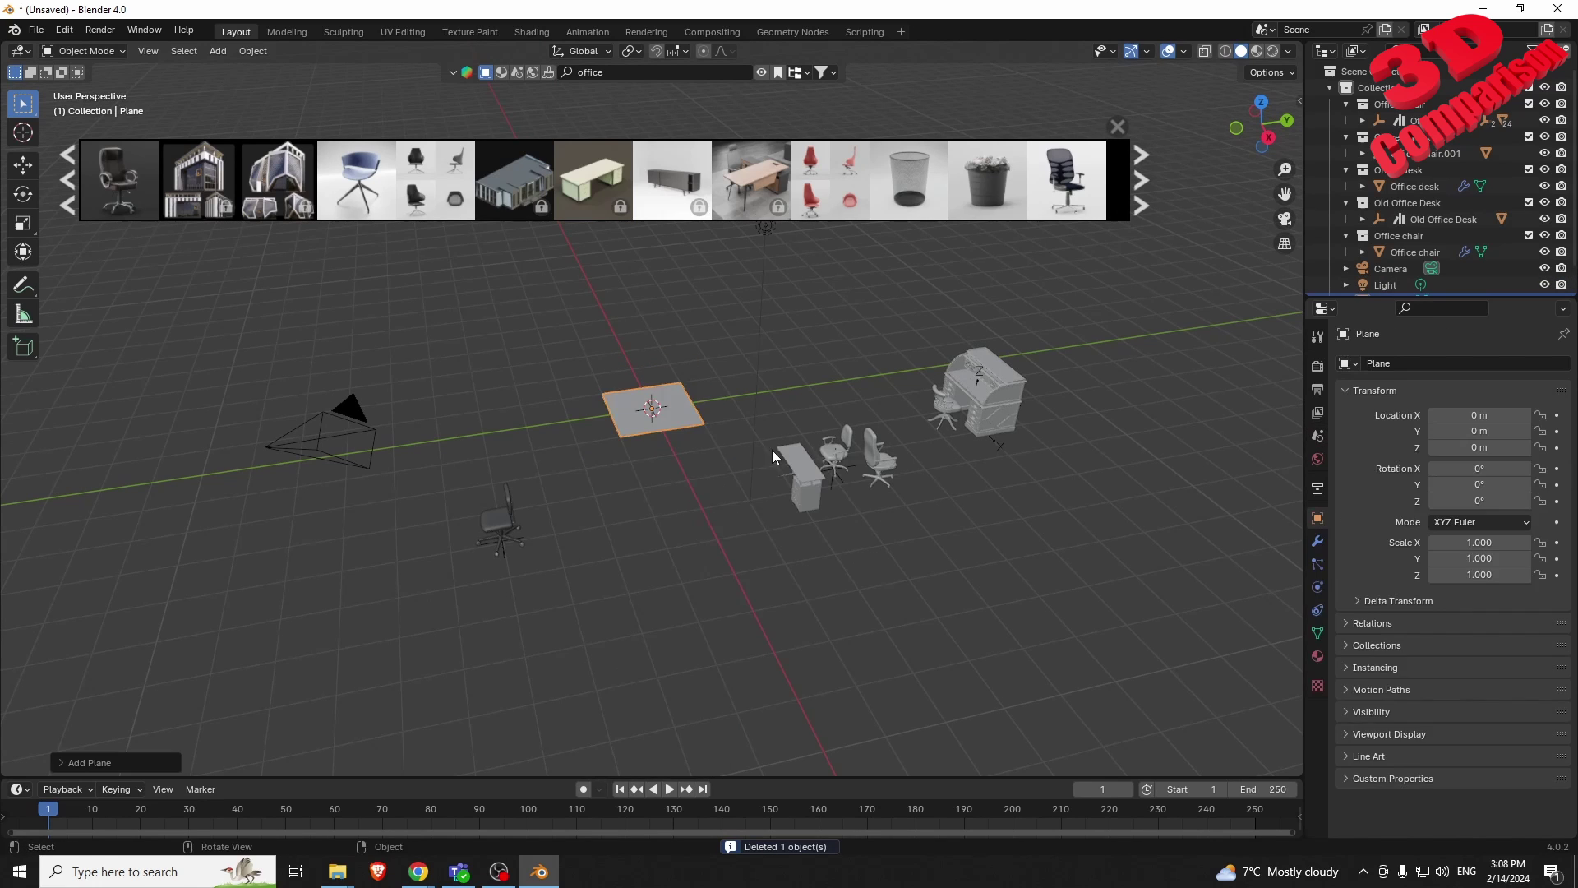
key("s")
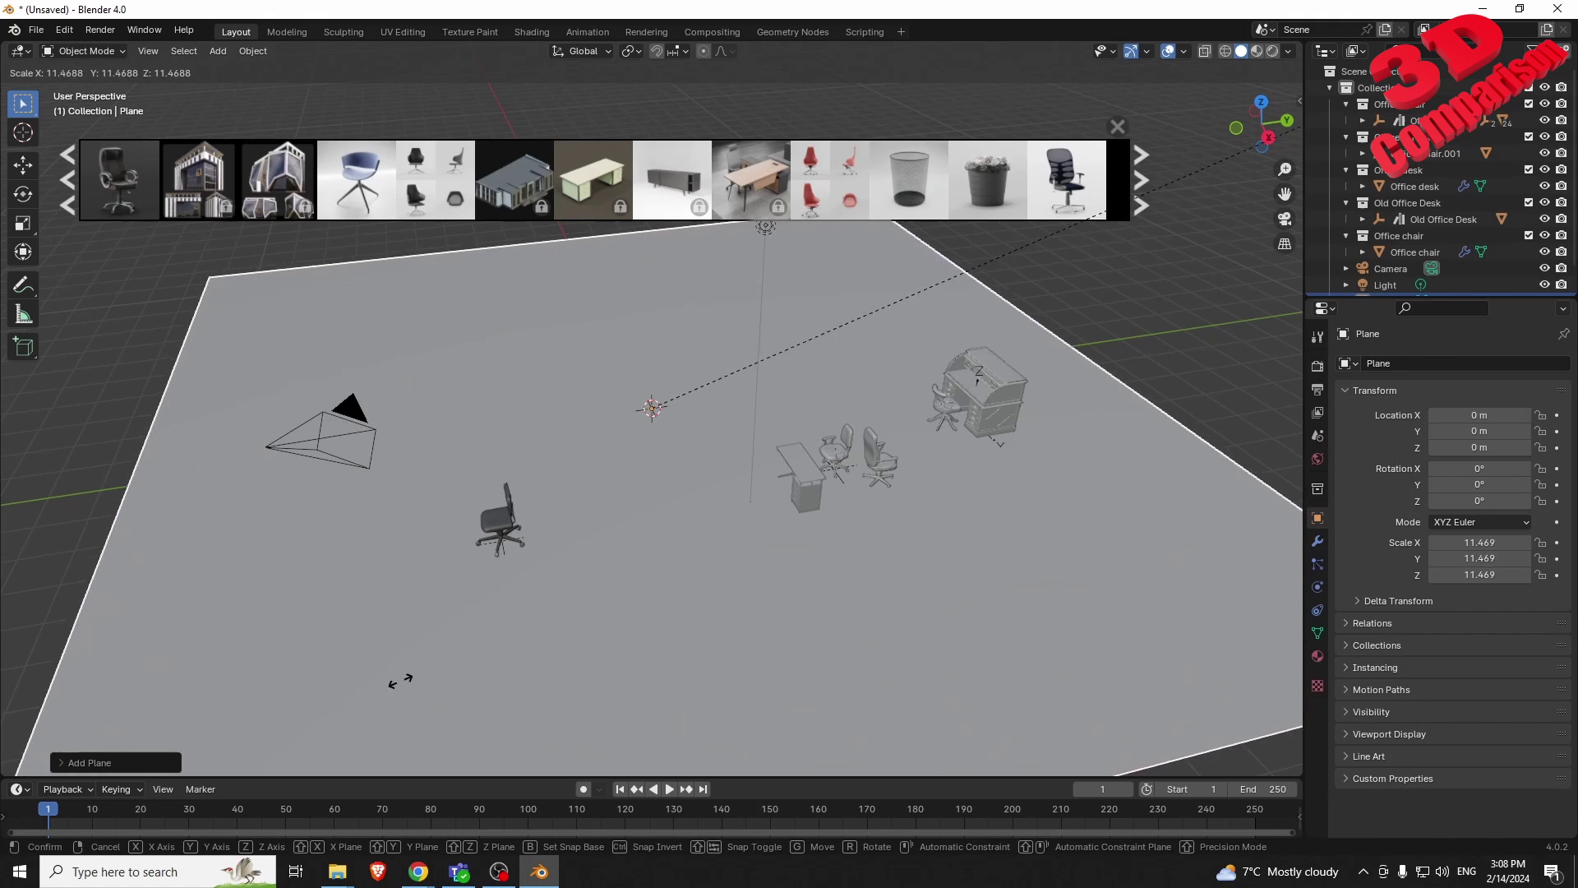
left_click(630, 550)
scroll(630, 551, "down", 3)
- Extrude three adjoining edges of the floor plane upward along Z in Edit Mode to form the room's walls
key("Tab")
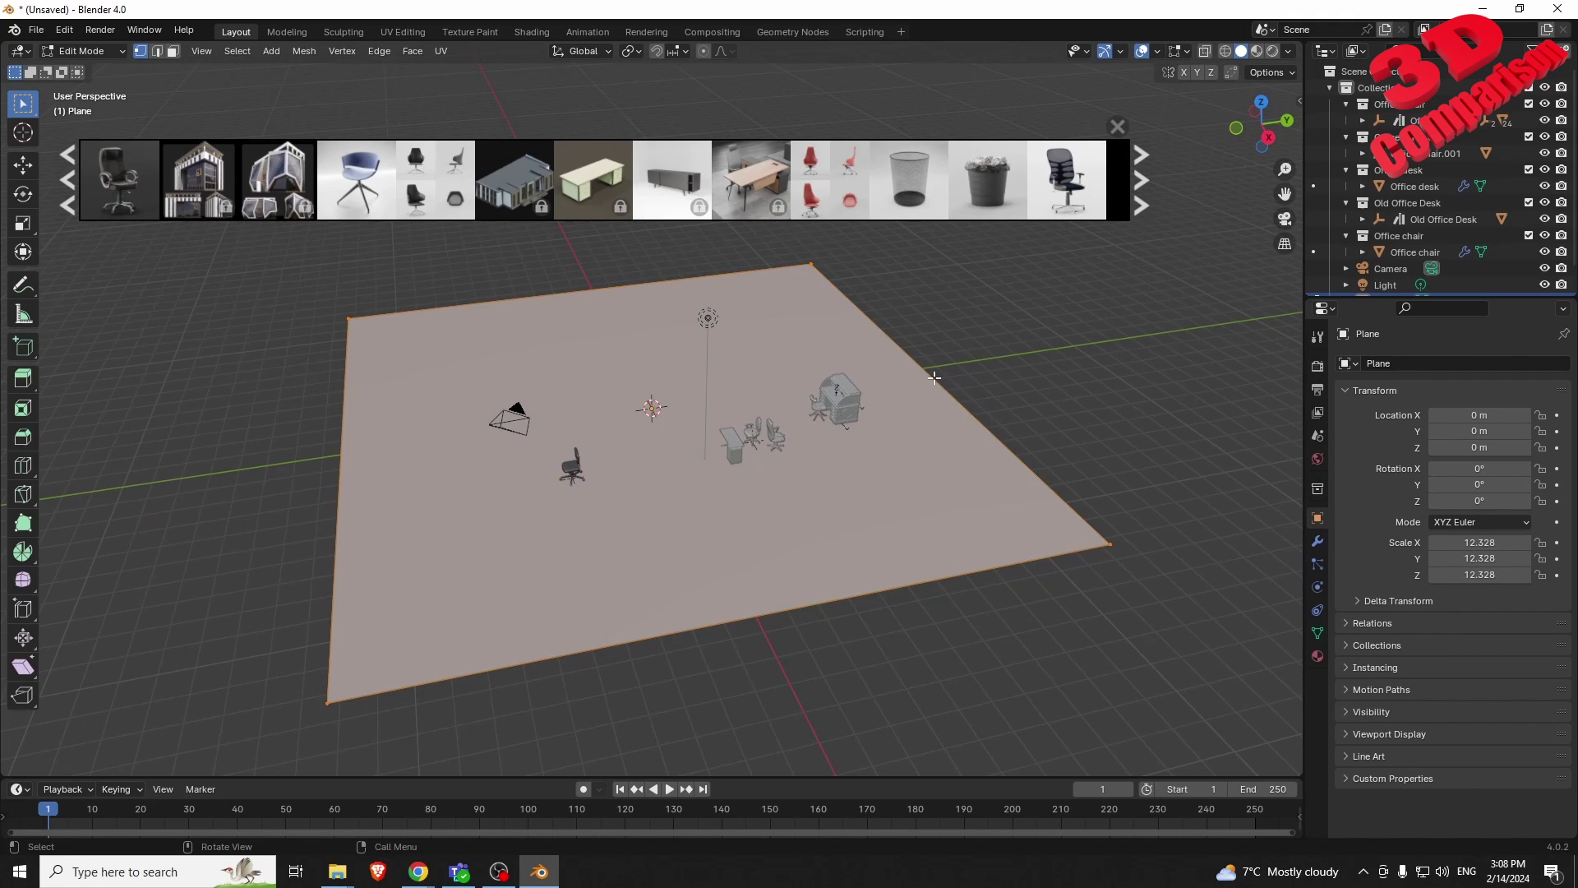
left_click(935, 377)
key("2")
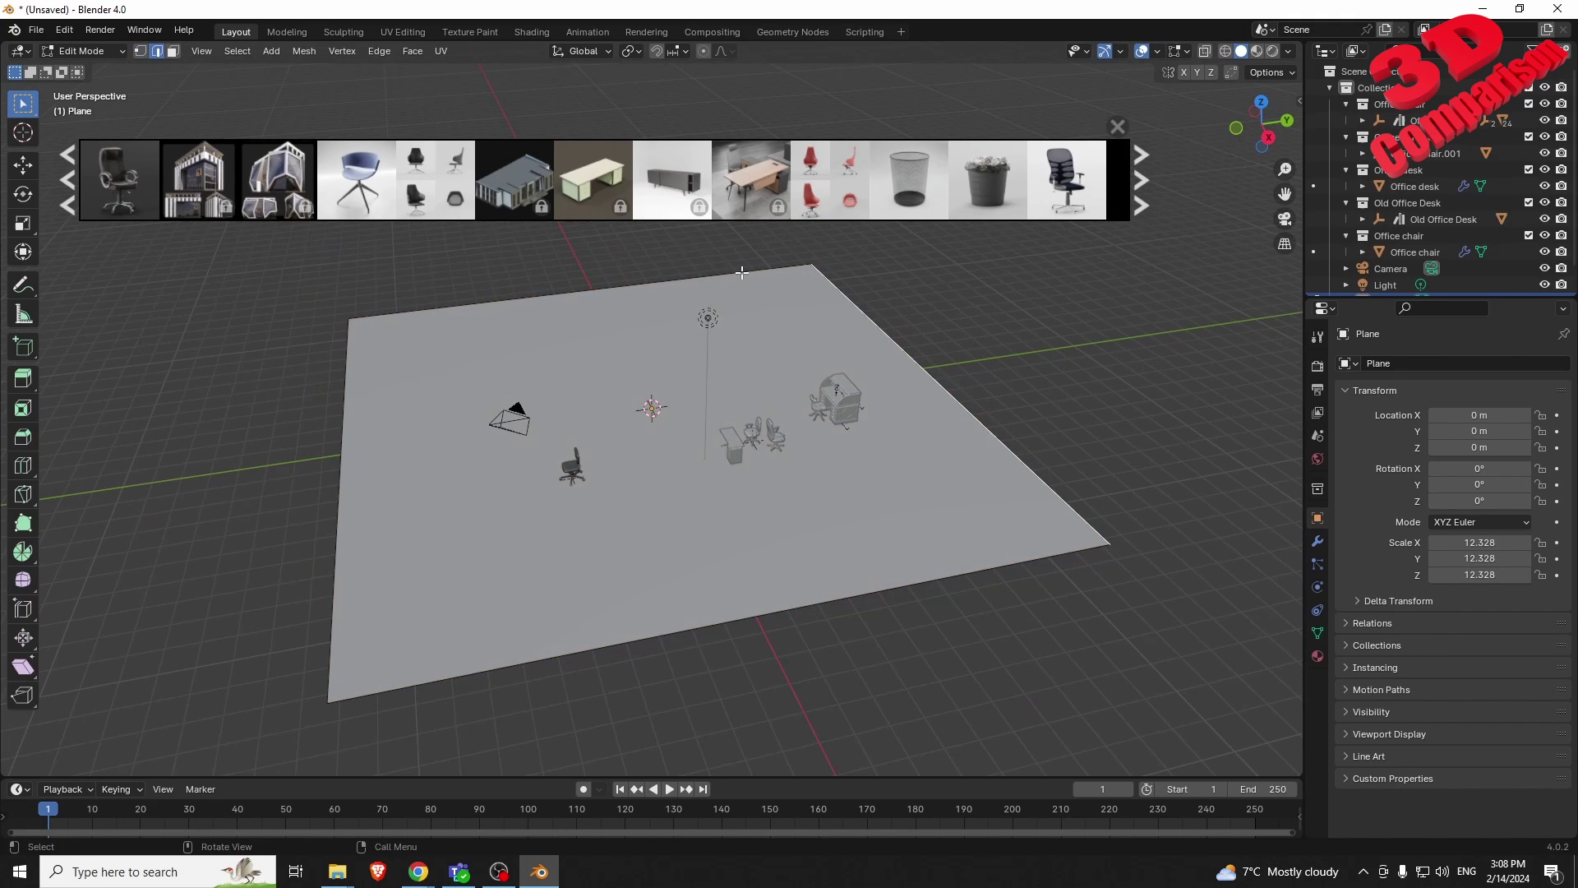
left_click(741, 272, "ctrl")
scroll(852, 340, "down", 2)
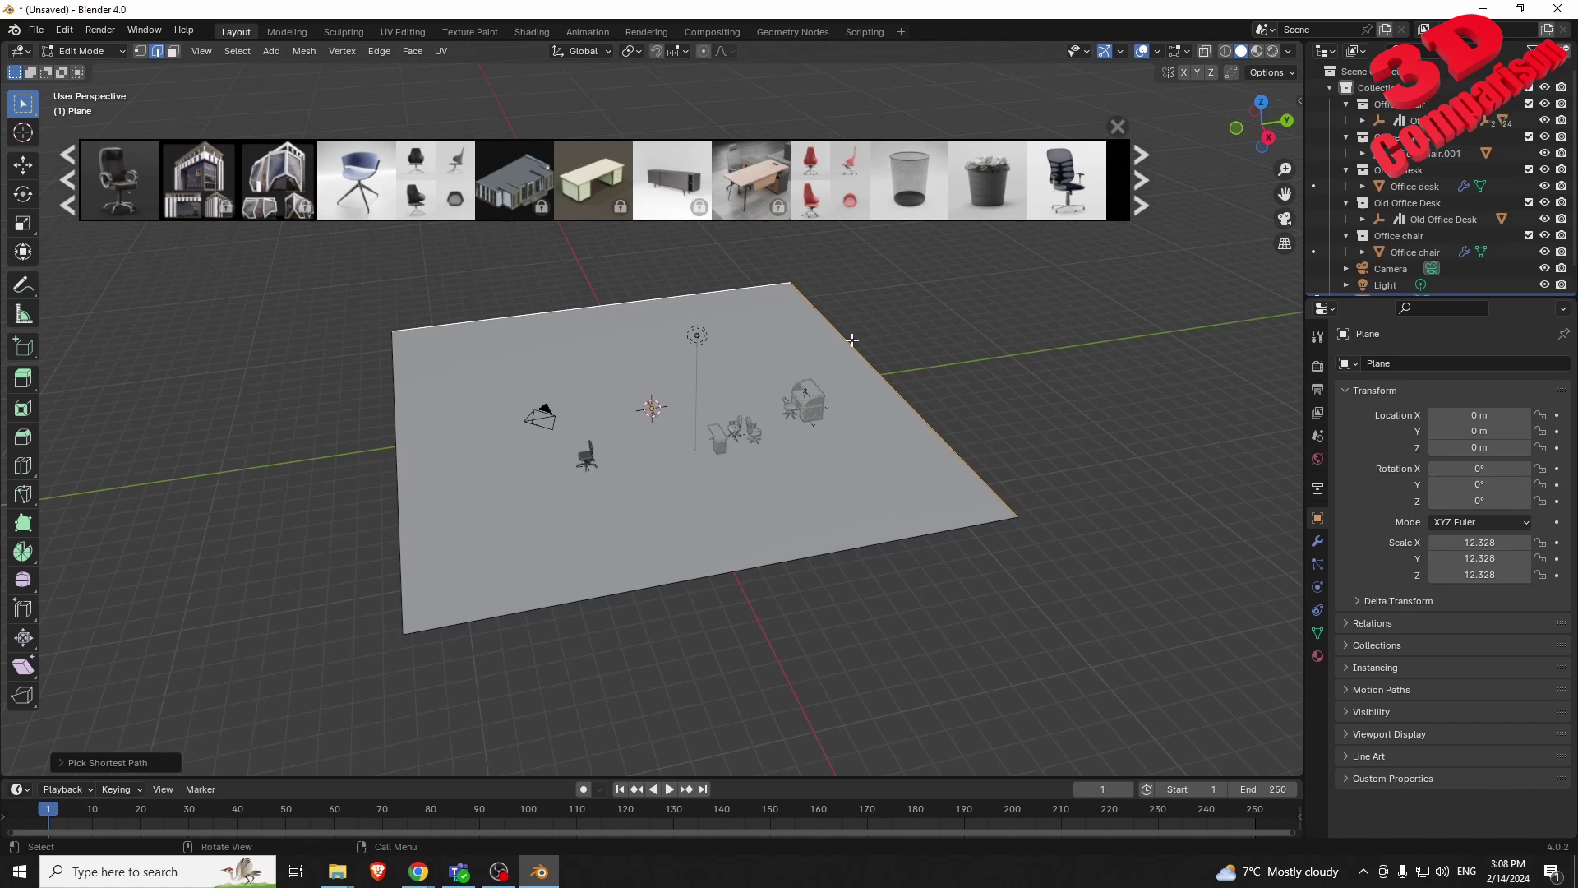
left_click(402, 438, "ctrl")
key("e")
key("z")
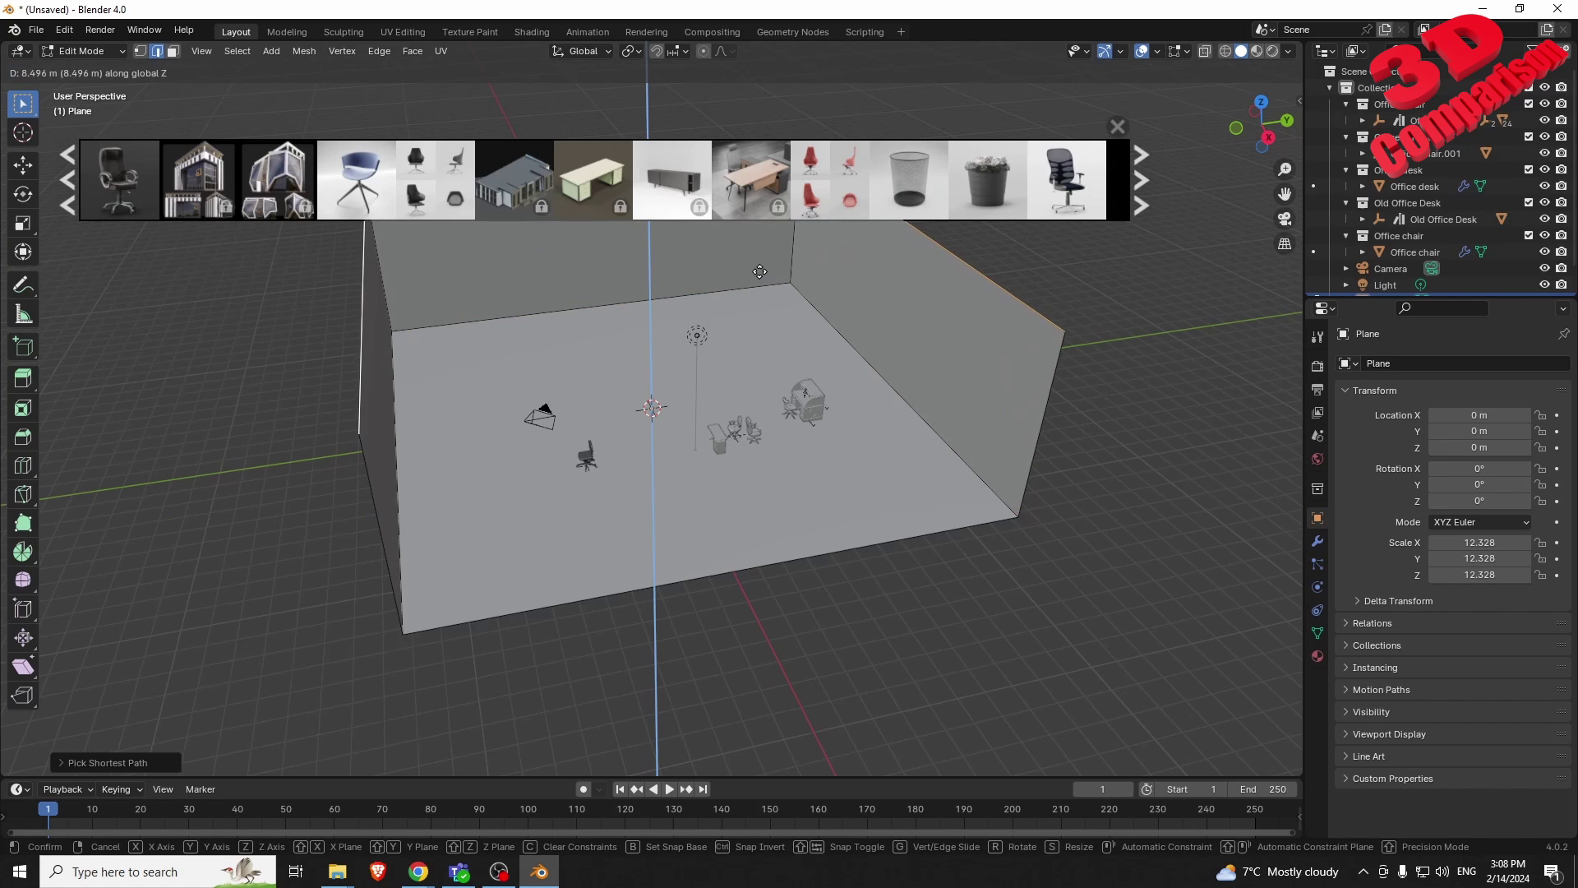
left_click(783, 310)
- Show the room in Material Preview shading and return to Object Mode
scroll(861, 434, "up", 4)
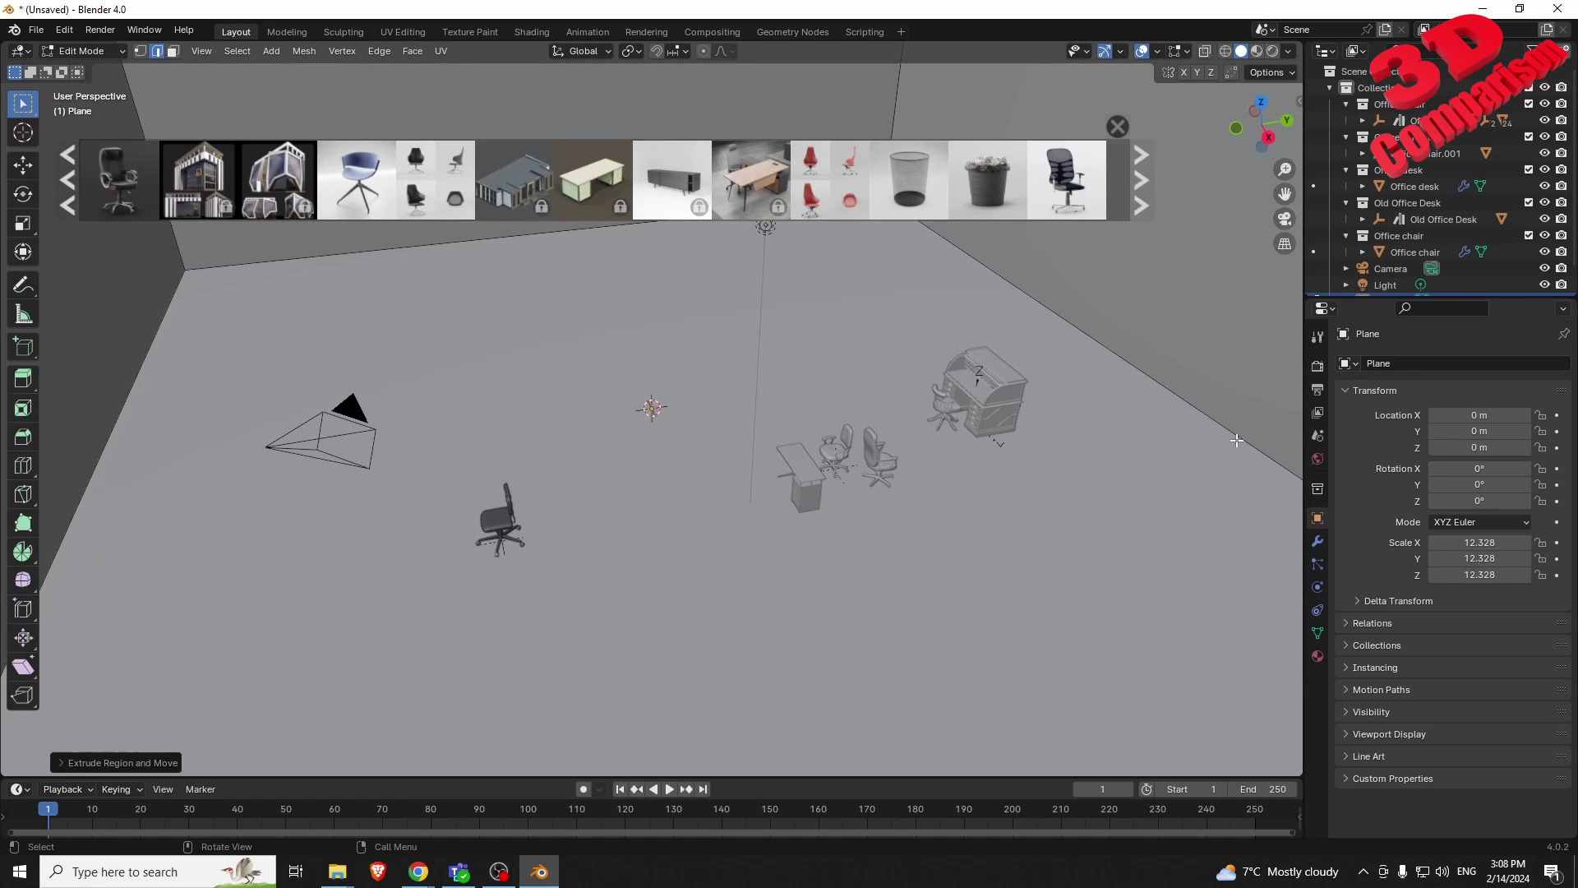
scroll(1142, 490, "down", 3)
left_click(1257, 51)
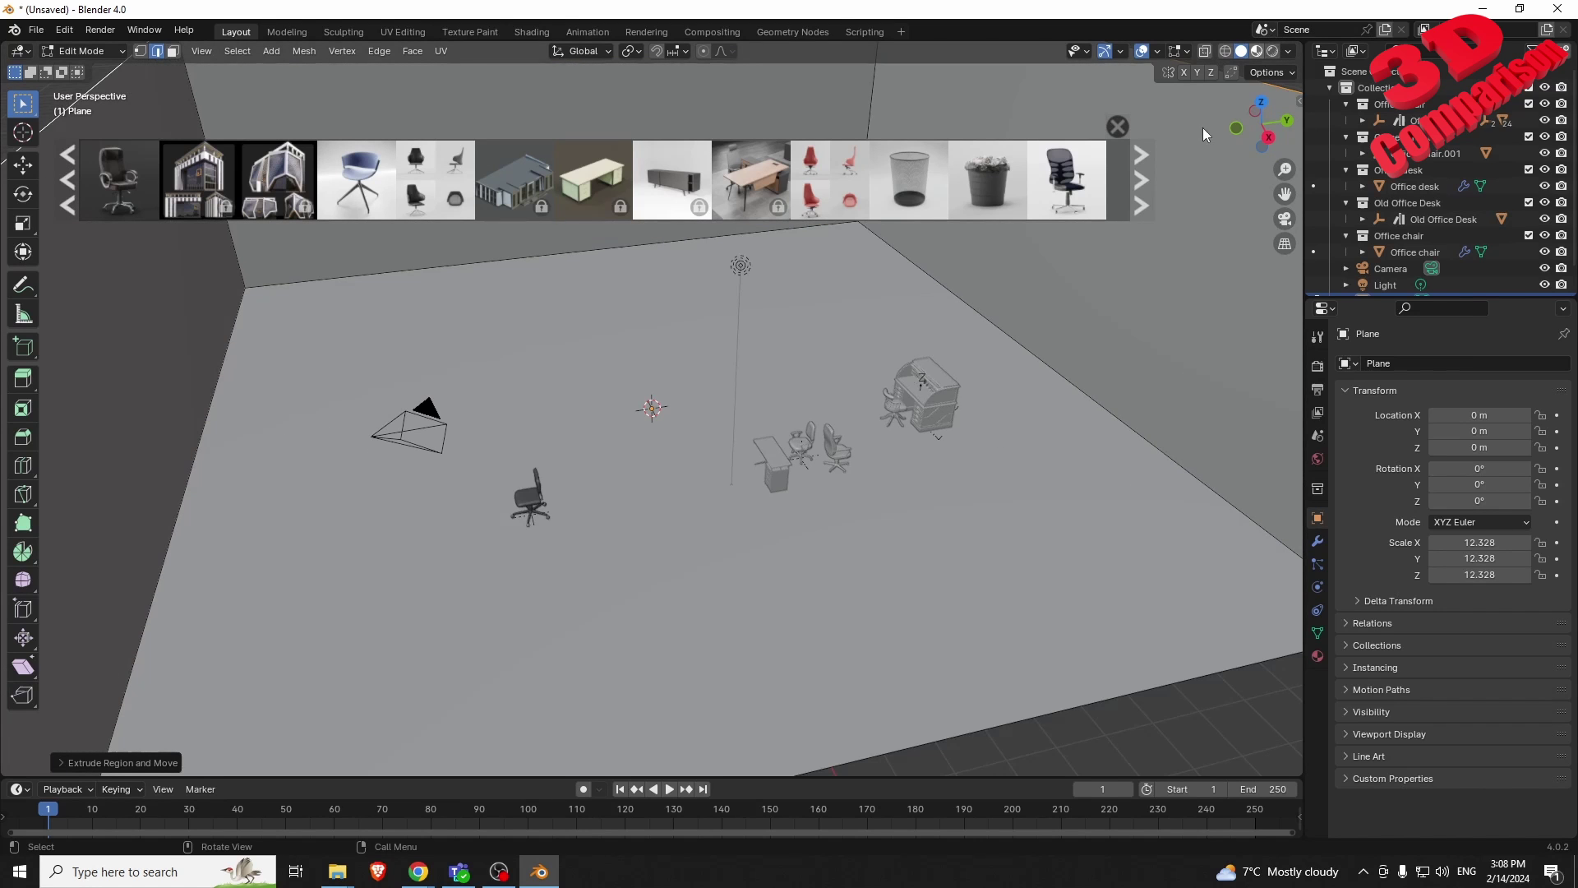
middle_click_drag(889, 455, 843, 475)
scroll(842, 477, "up", 4)
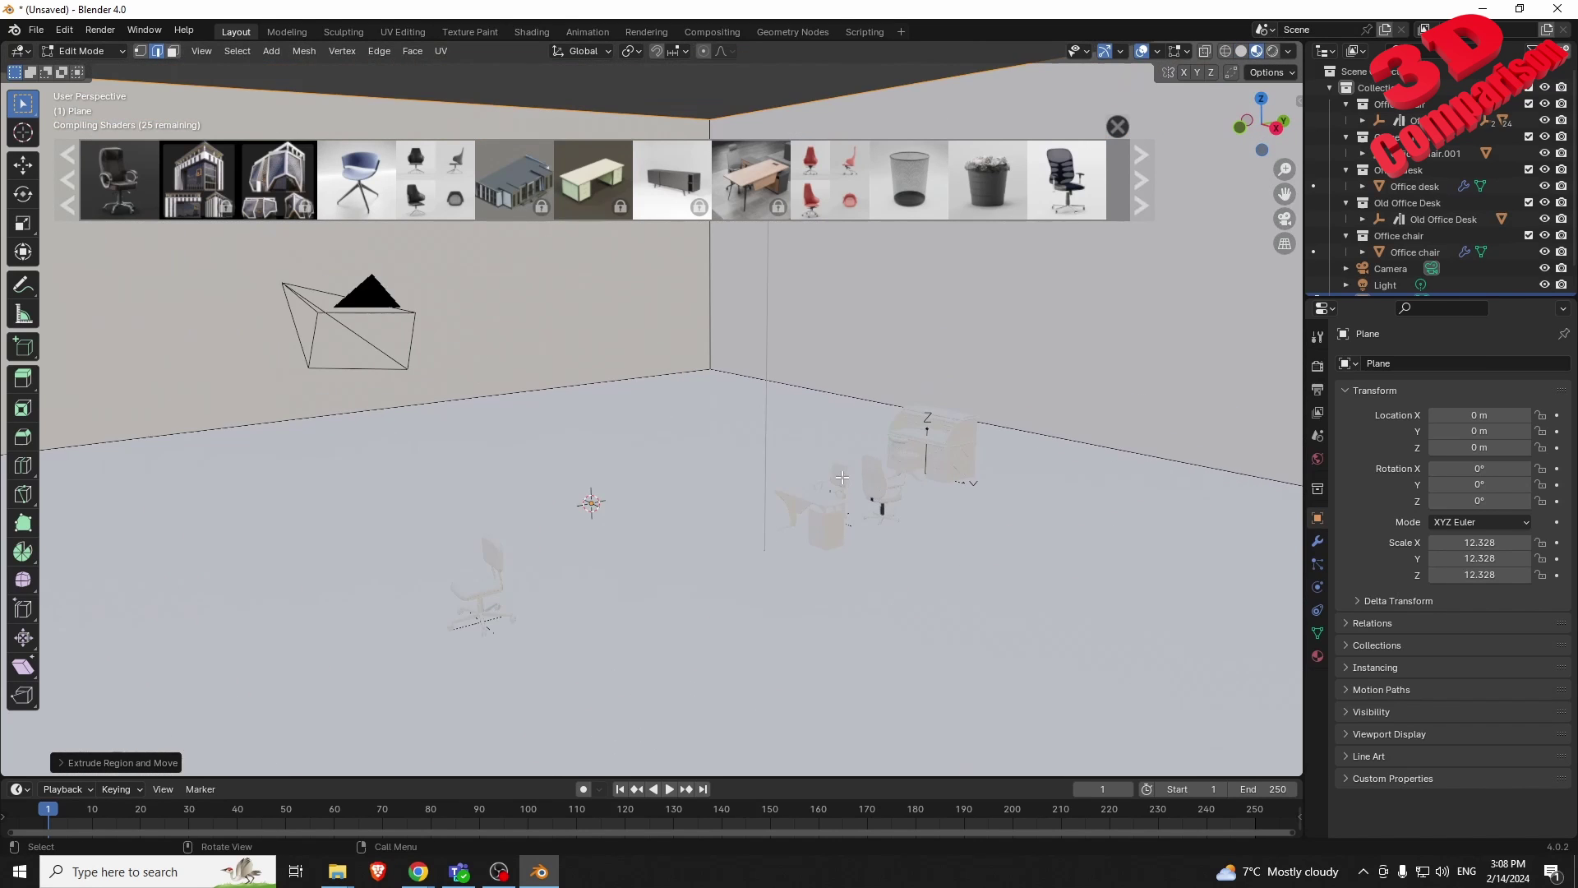
key("Tab")
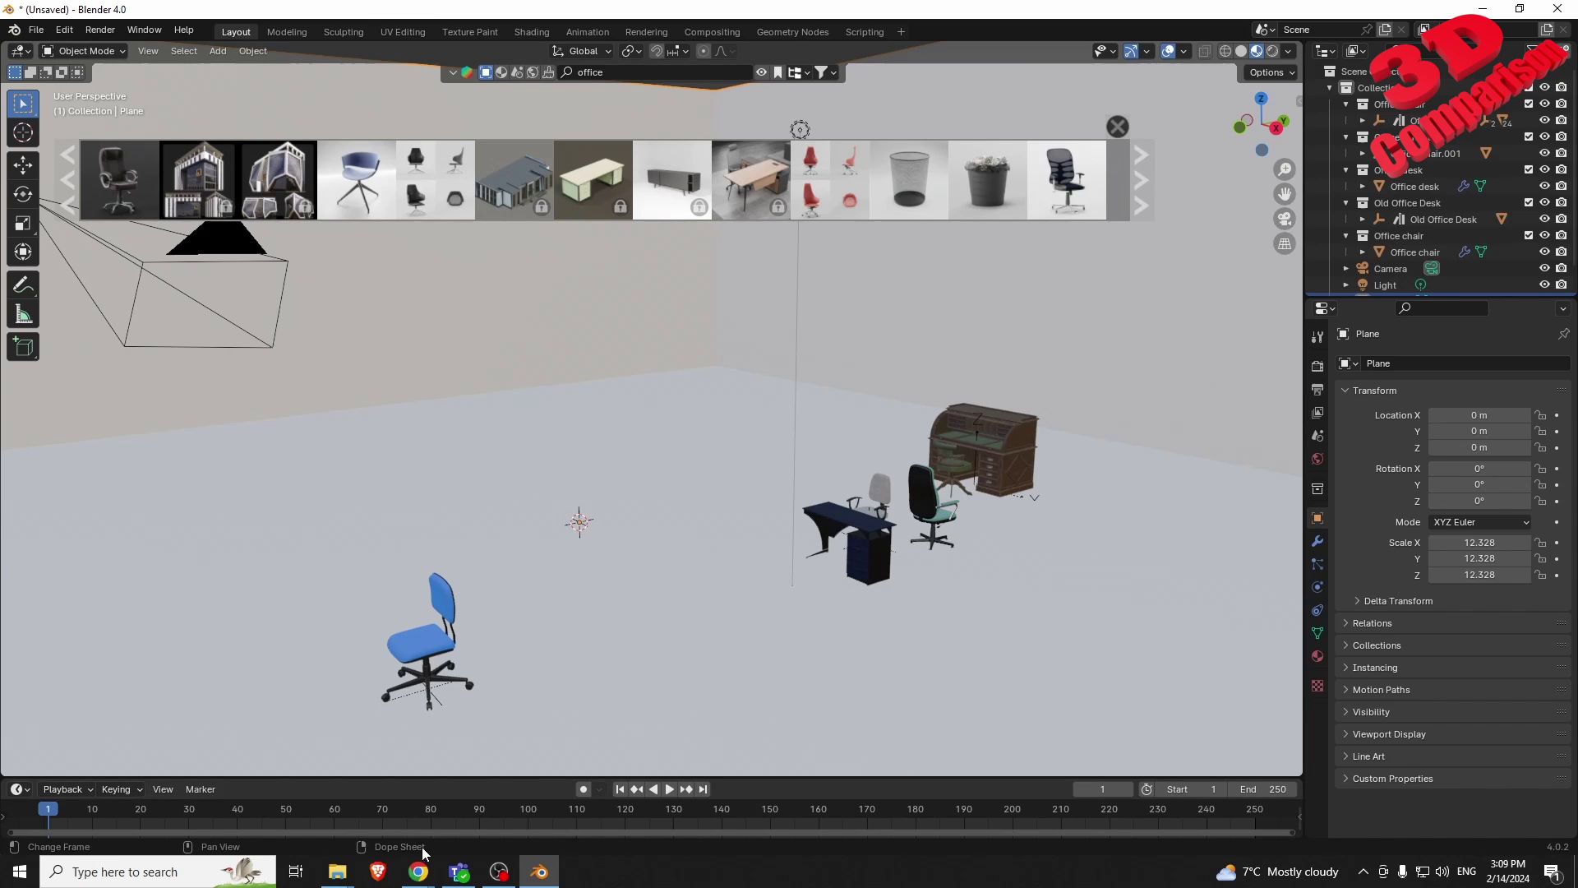
- Switch to Chrome and open the YouTube video on NVIDIA Instant NeRF turning 2D photos into 3D scenes
mouse_move(421, 878)
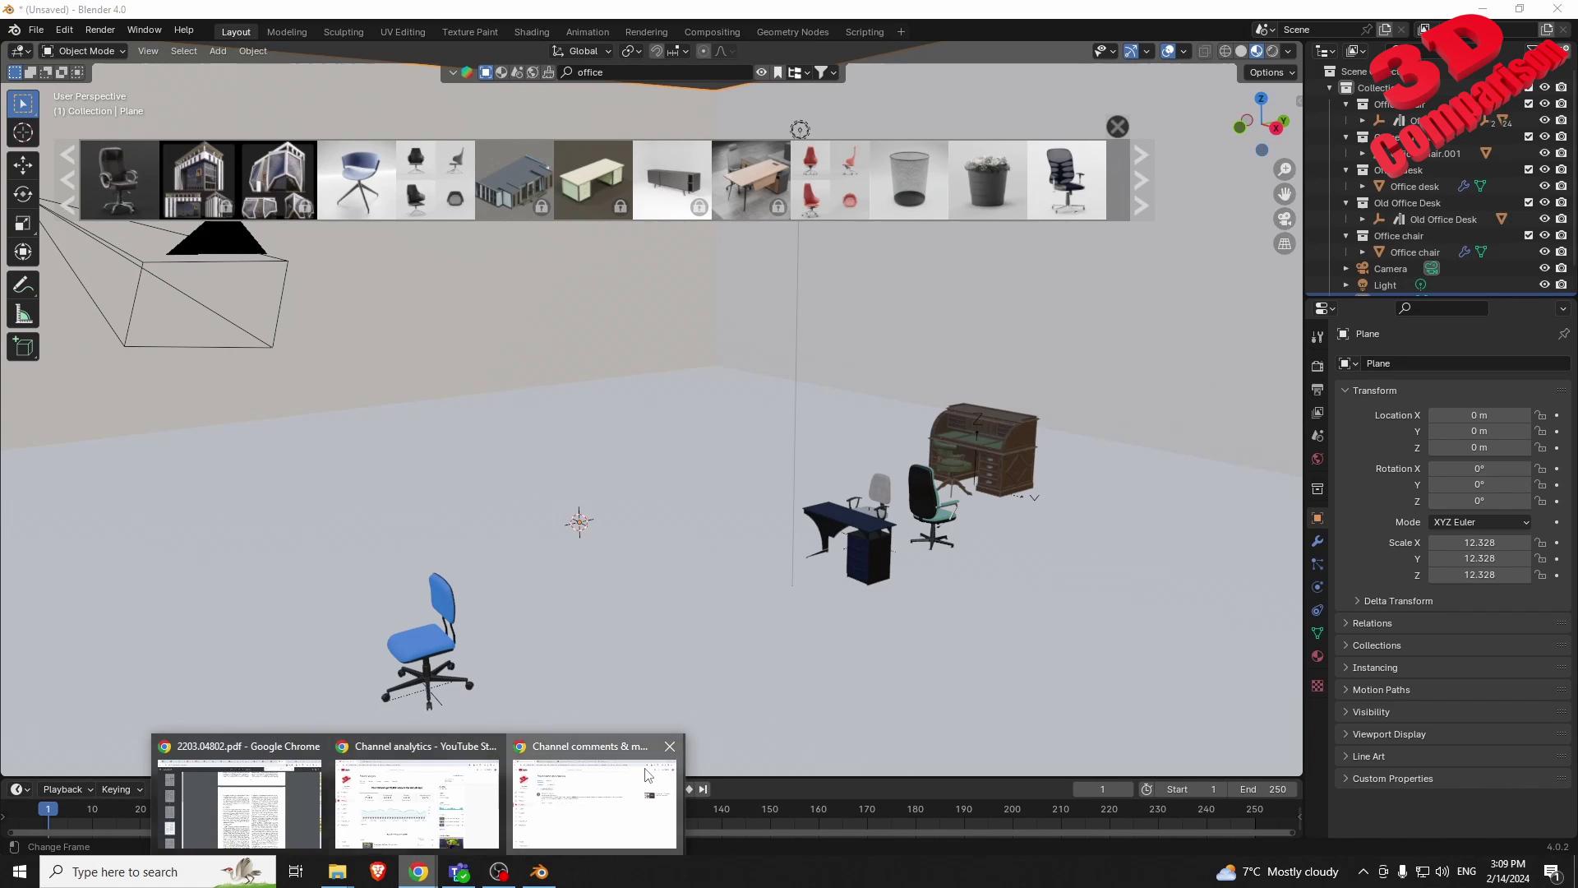
left_click(594, 802)
left_click(361, 18)
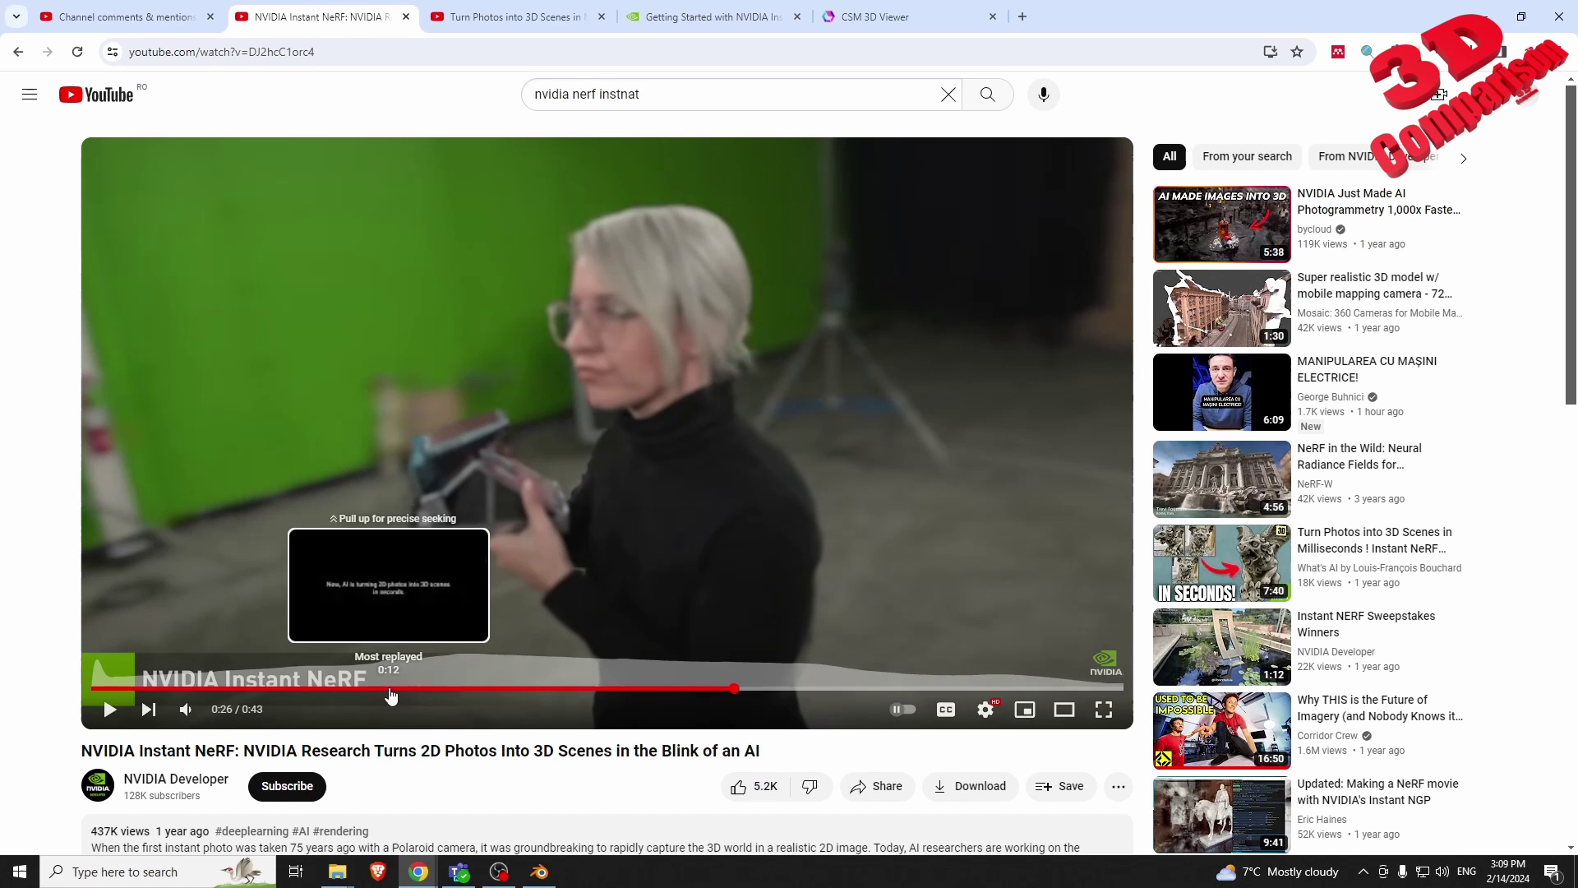
- Examine NVIDIA's Instant NeRF getting-started article for image capture tips, GUI training instructions and the embedded hands-on video
left_click(697, 20)
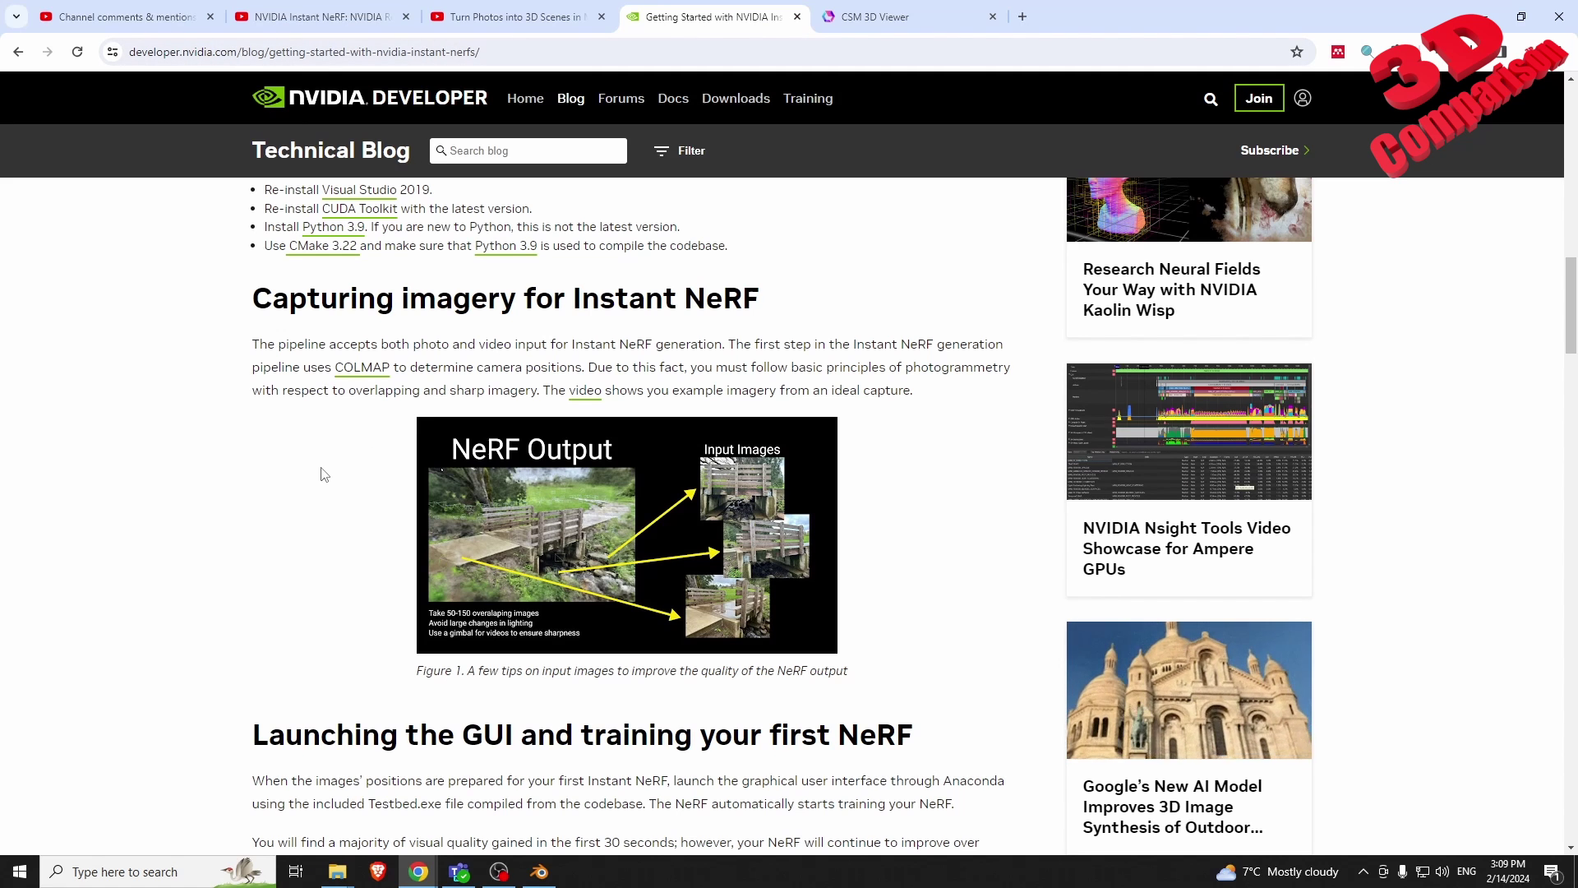
scroll(373, 462, "down", 4)
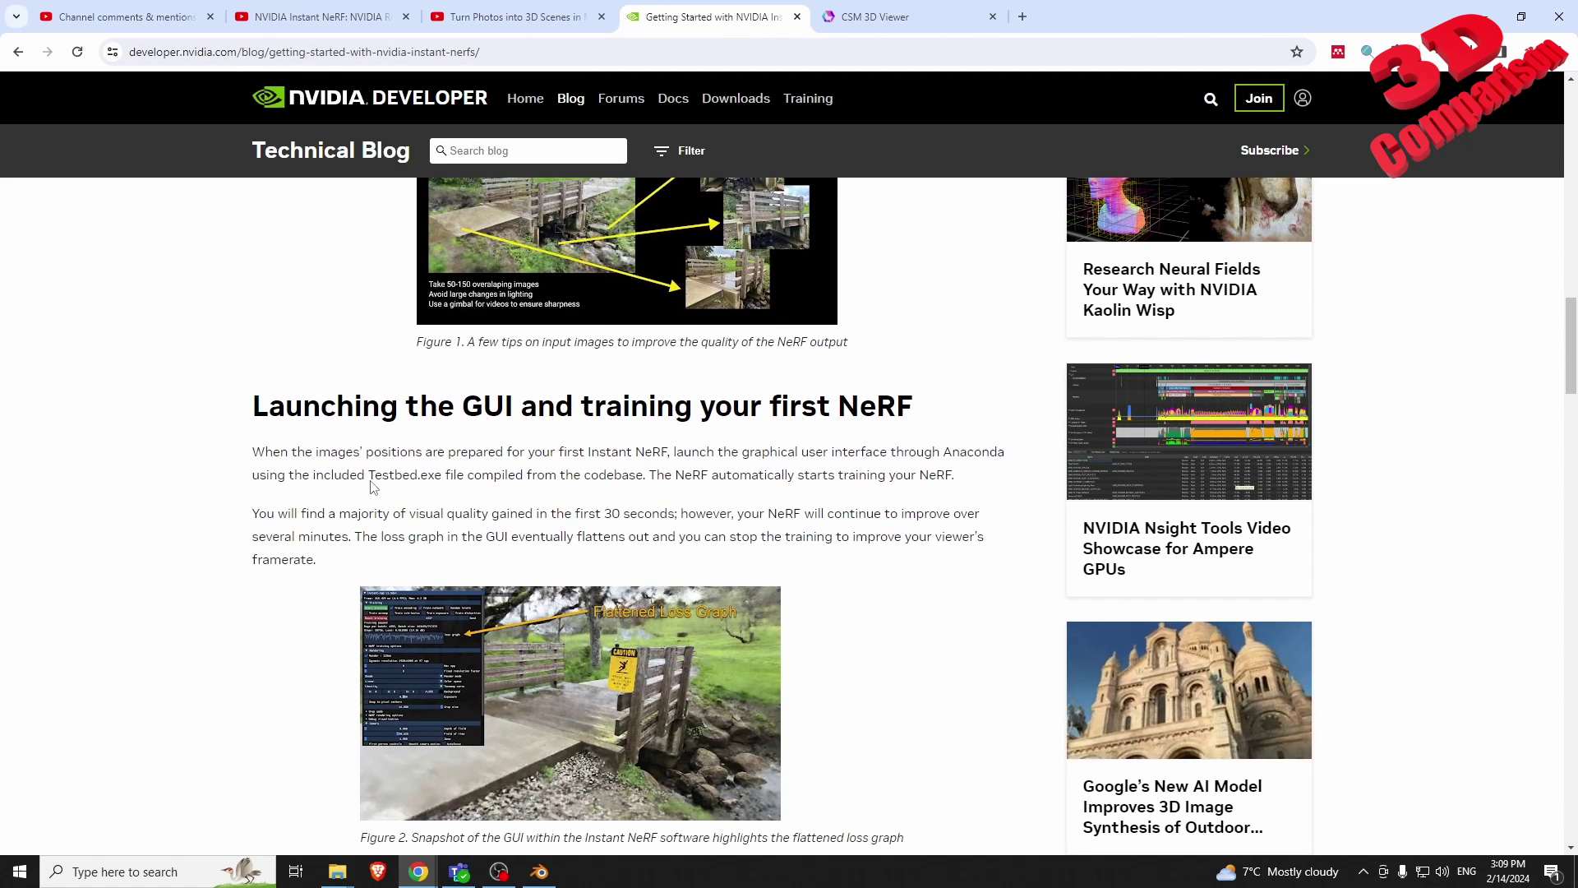
scroll(372, 481, "down", 1)
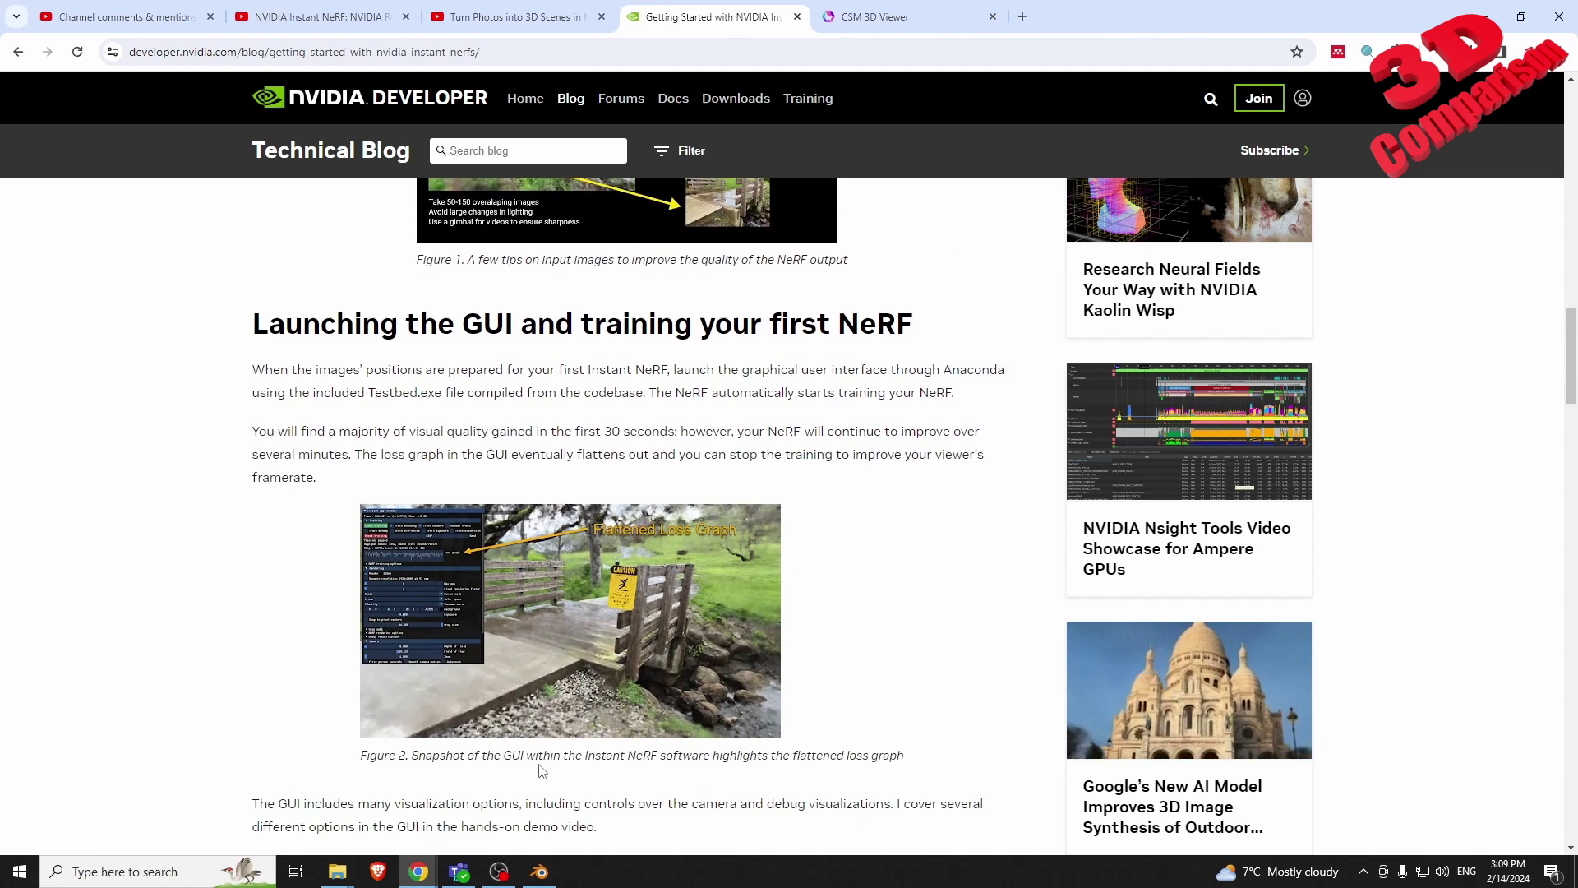
scroll(676, 584, "up", 4)
scroll(677, 551, "up", 1)
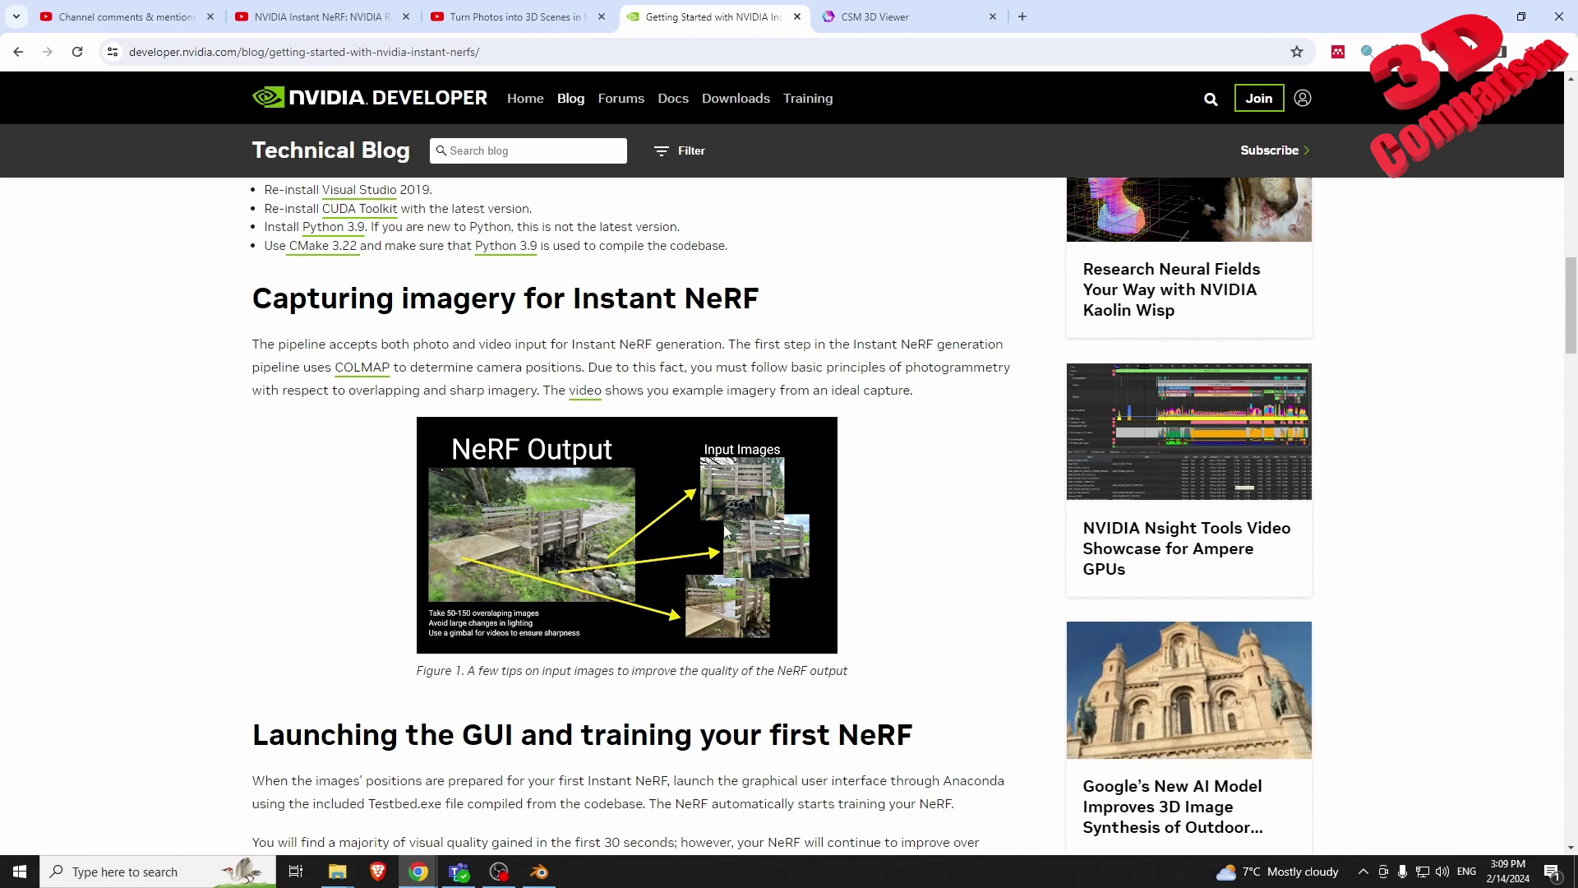
scroll(726, 532, "up", 10)
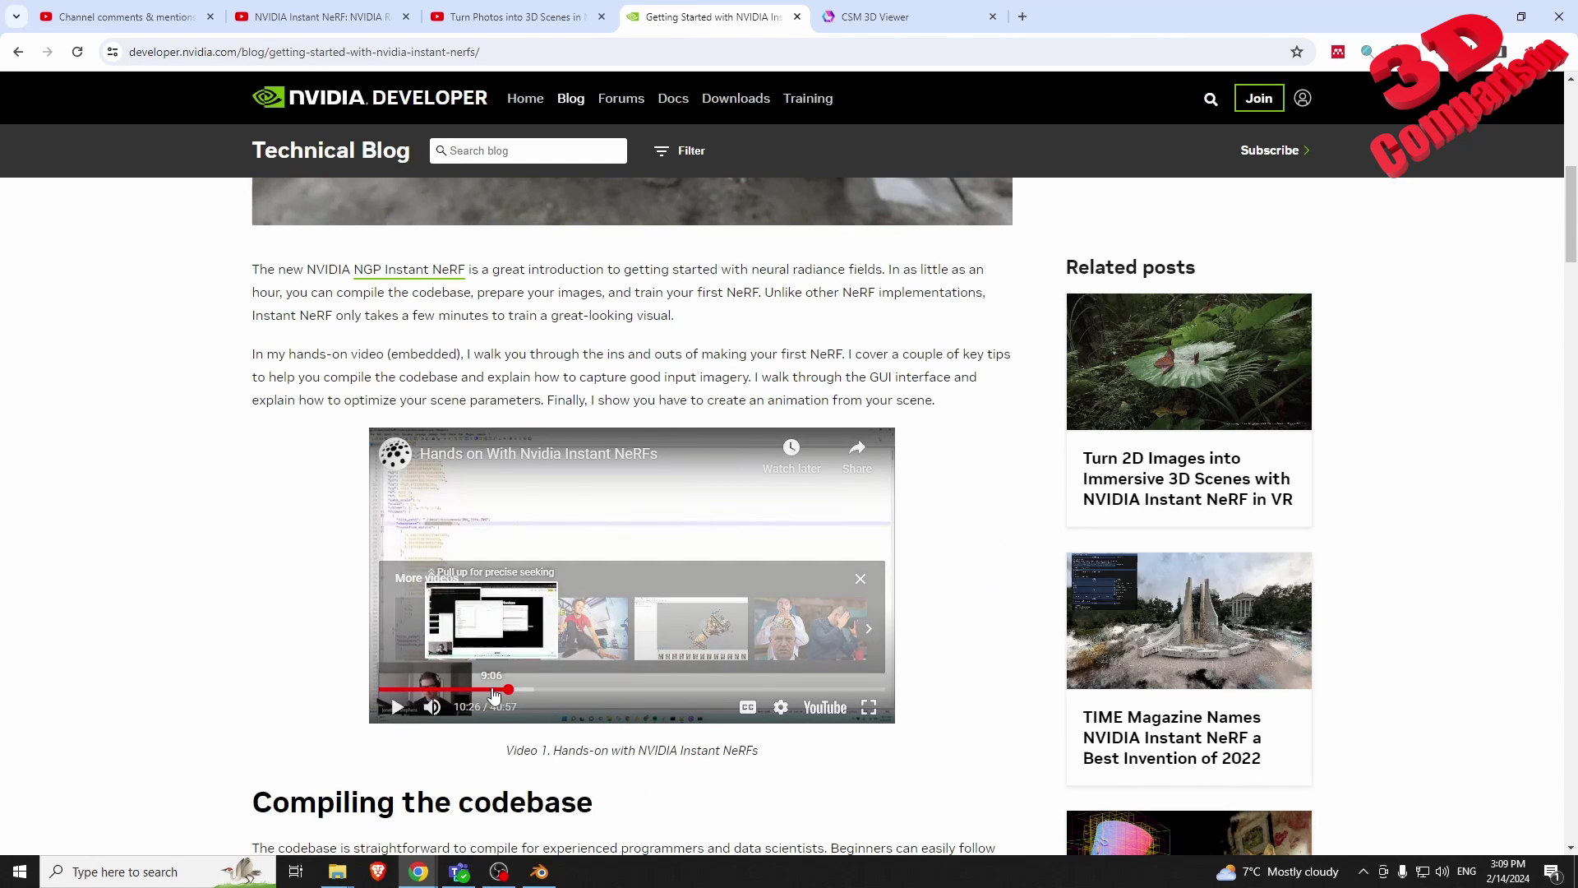
- Play the embedded hands-on Instant NeRF video muted and in full screen, skipping ahead to about 11:38
scroll(575, 526, "up", 5)
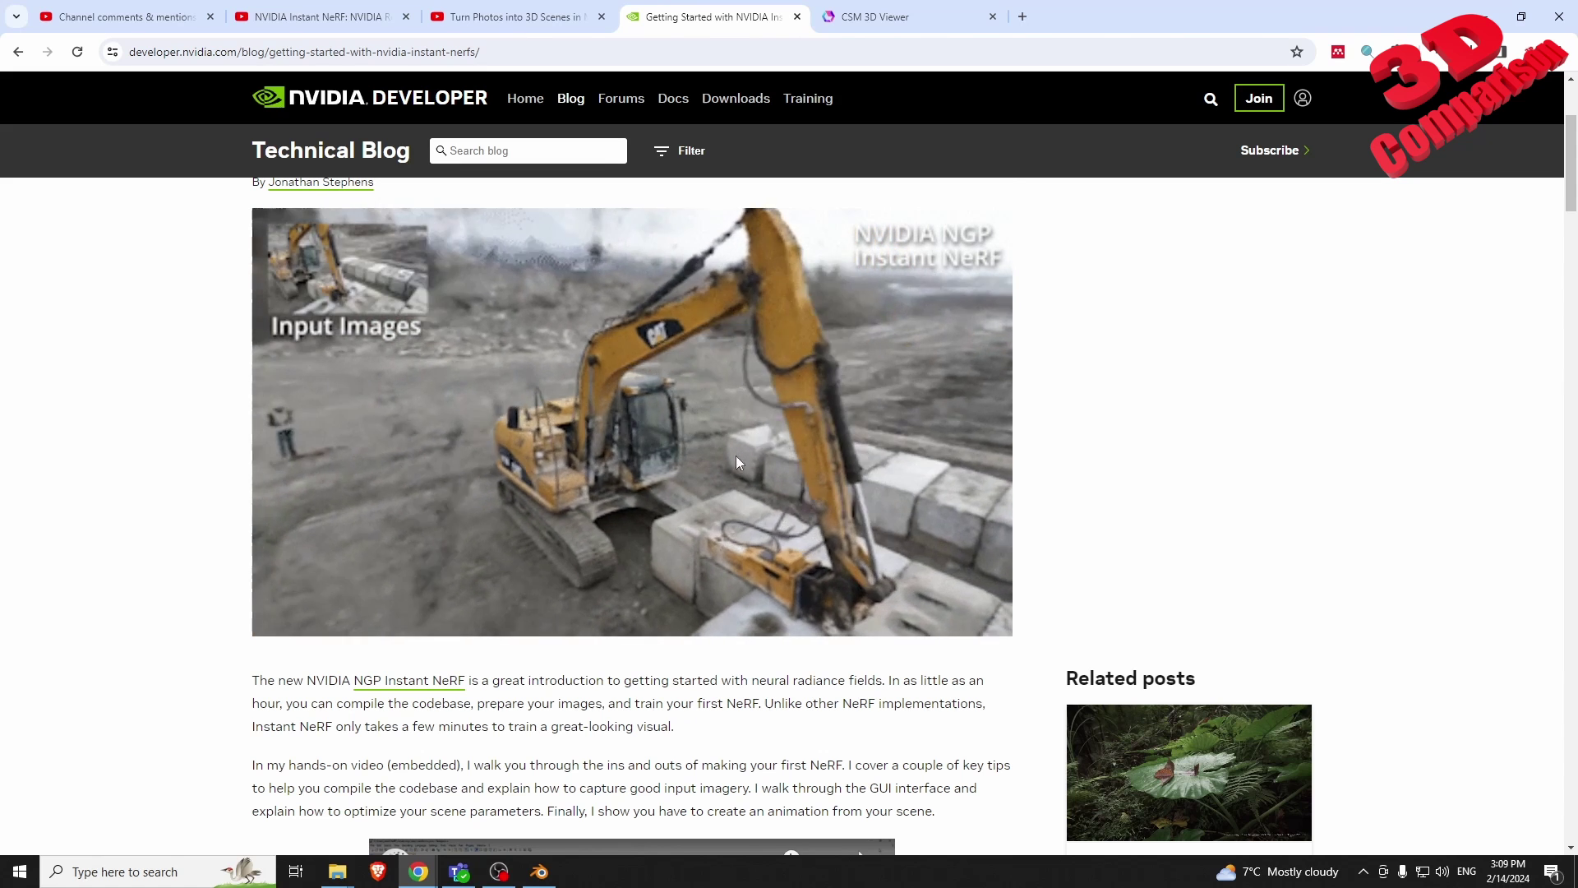
scroll(737, 455, "down", 7)
left_click(398, 542)
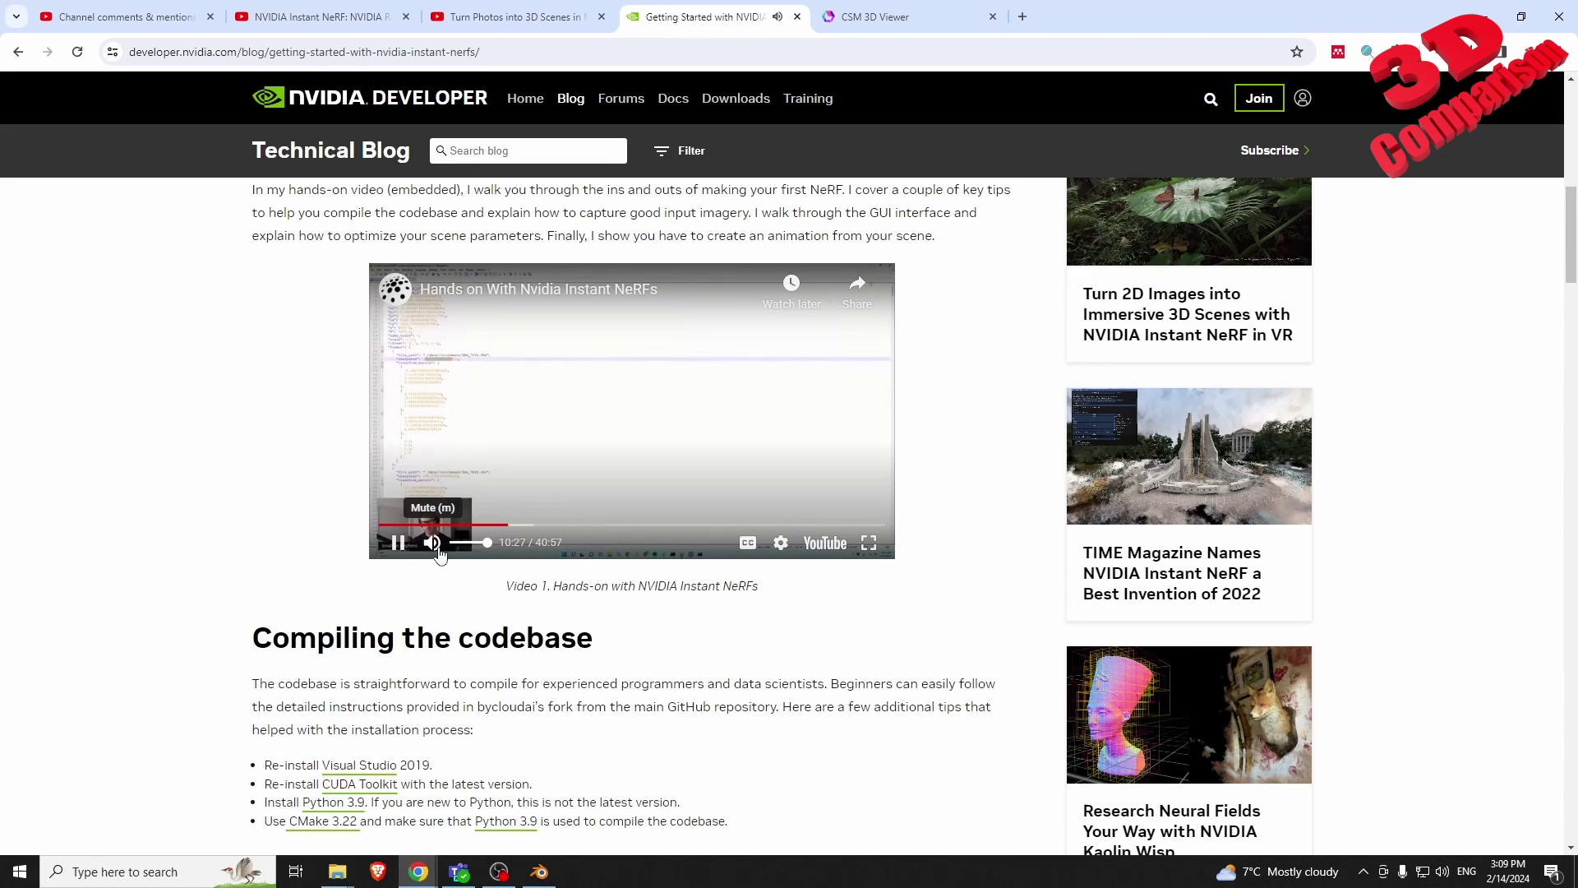
left_click(433, 543)
left_click(521, 524)
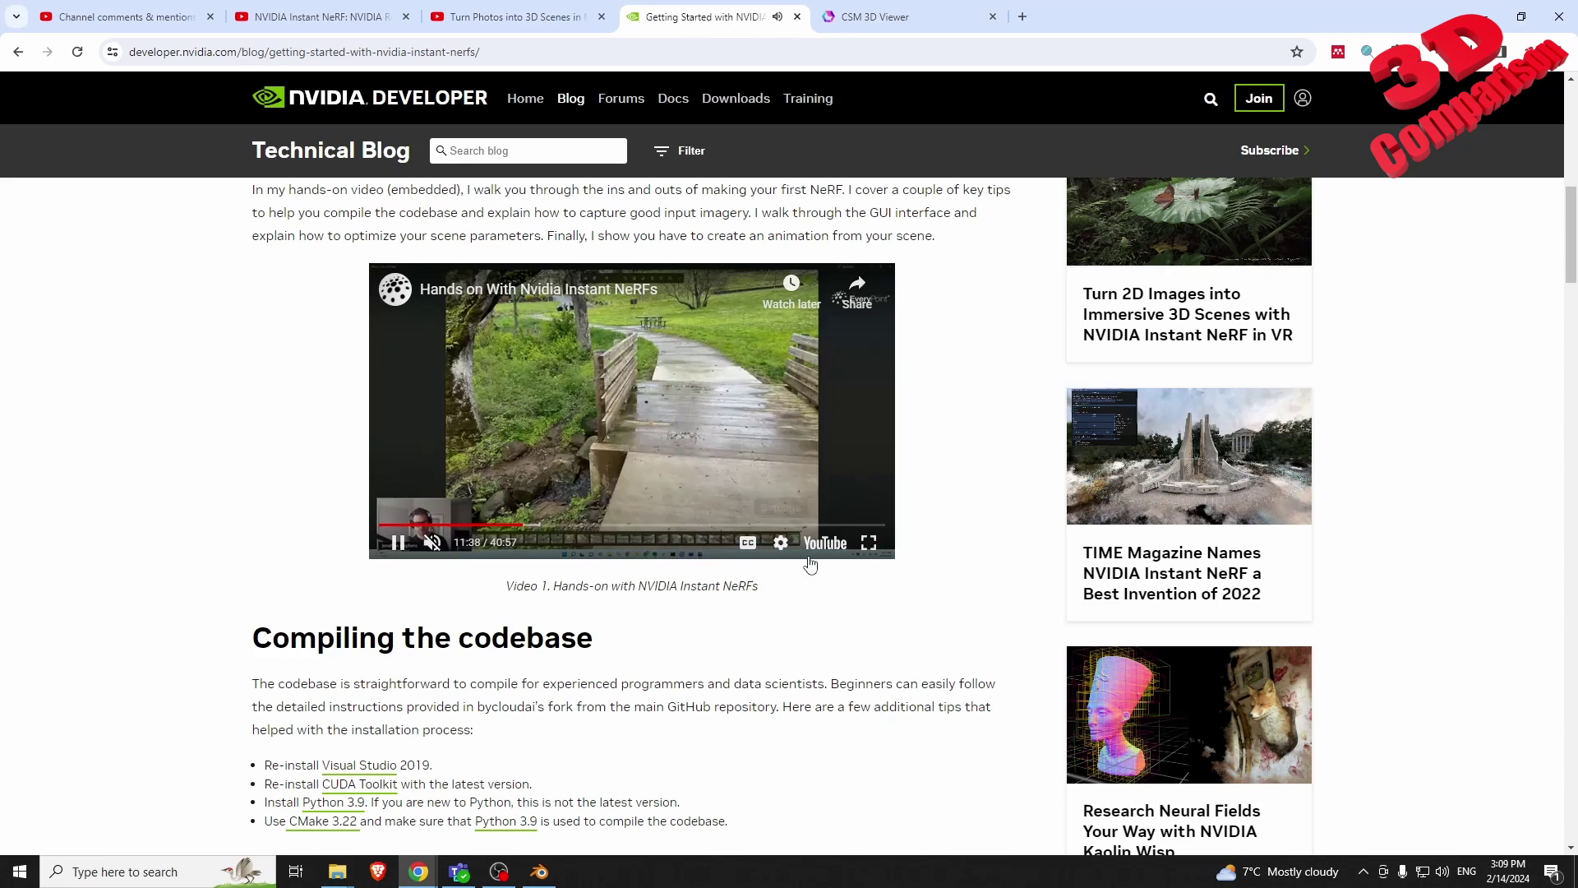
left_click(868, 542)
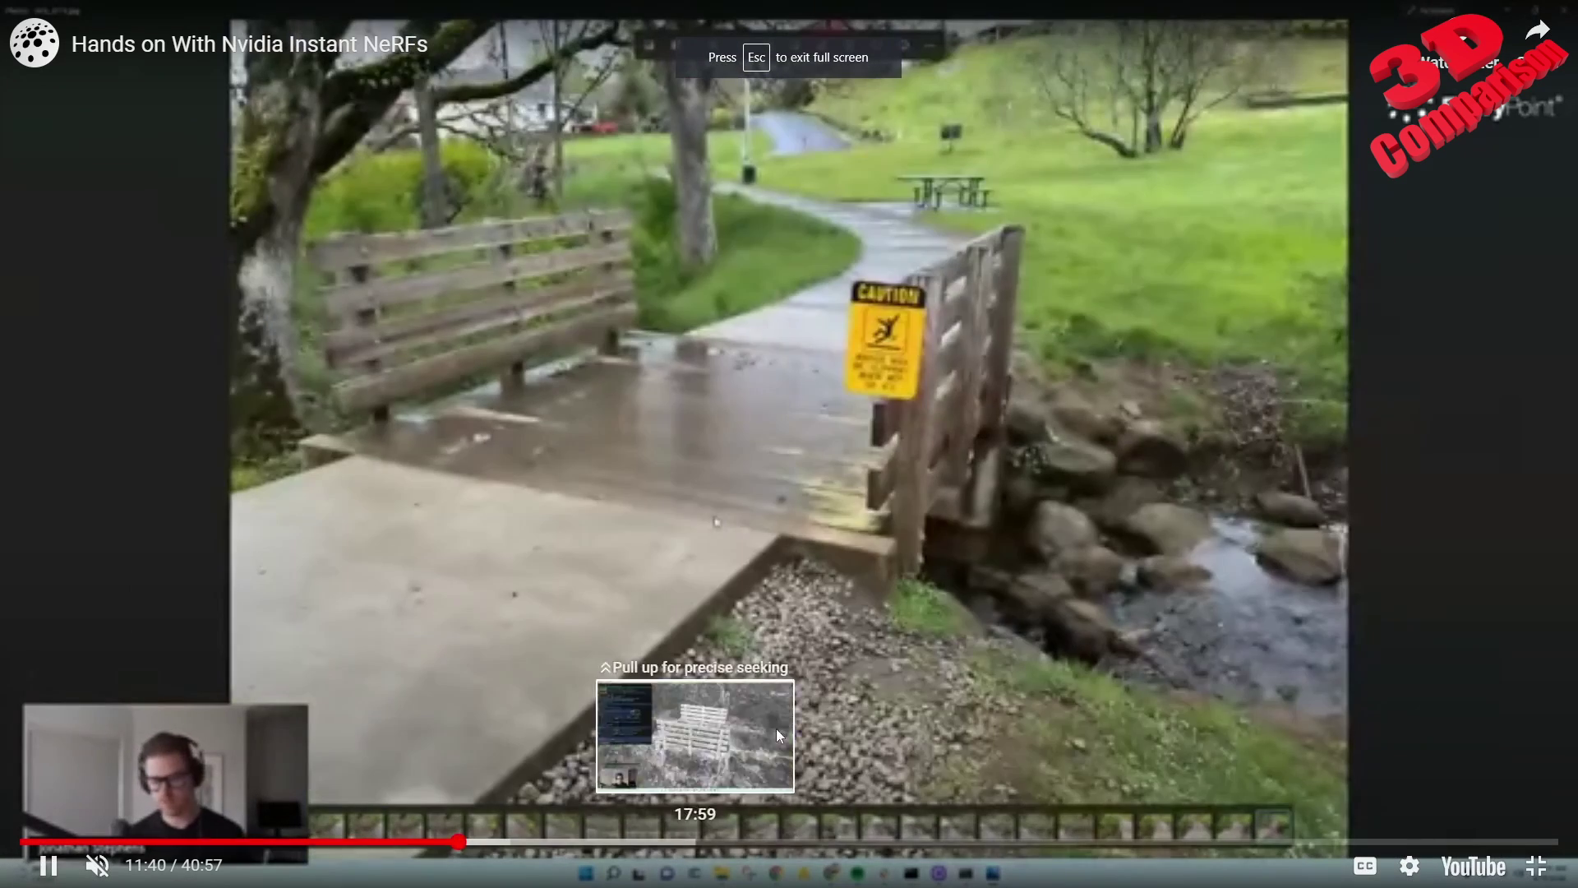
- Skim the video's footbridge NeRF training demo, skipping forward to about 14:54, 16:45, 19:13 and 21:20
left_click_drag(776, 728, 797, 682)
left_click(580, 841)
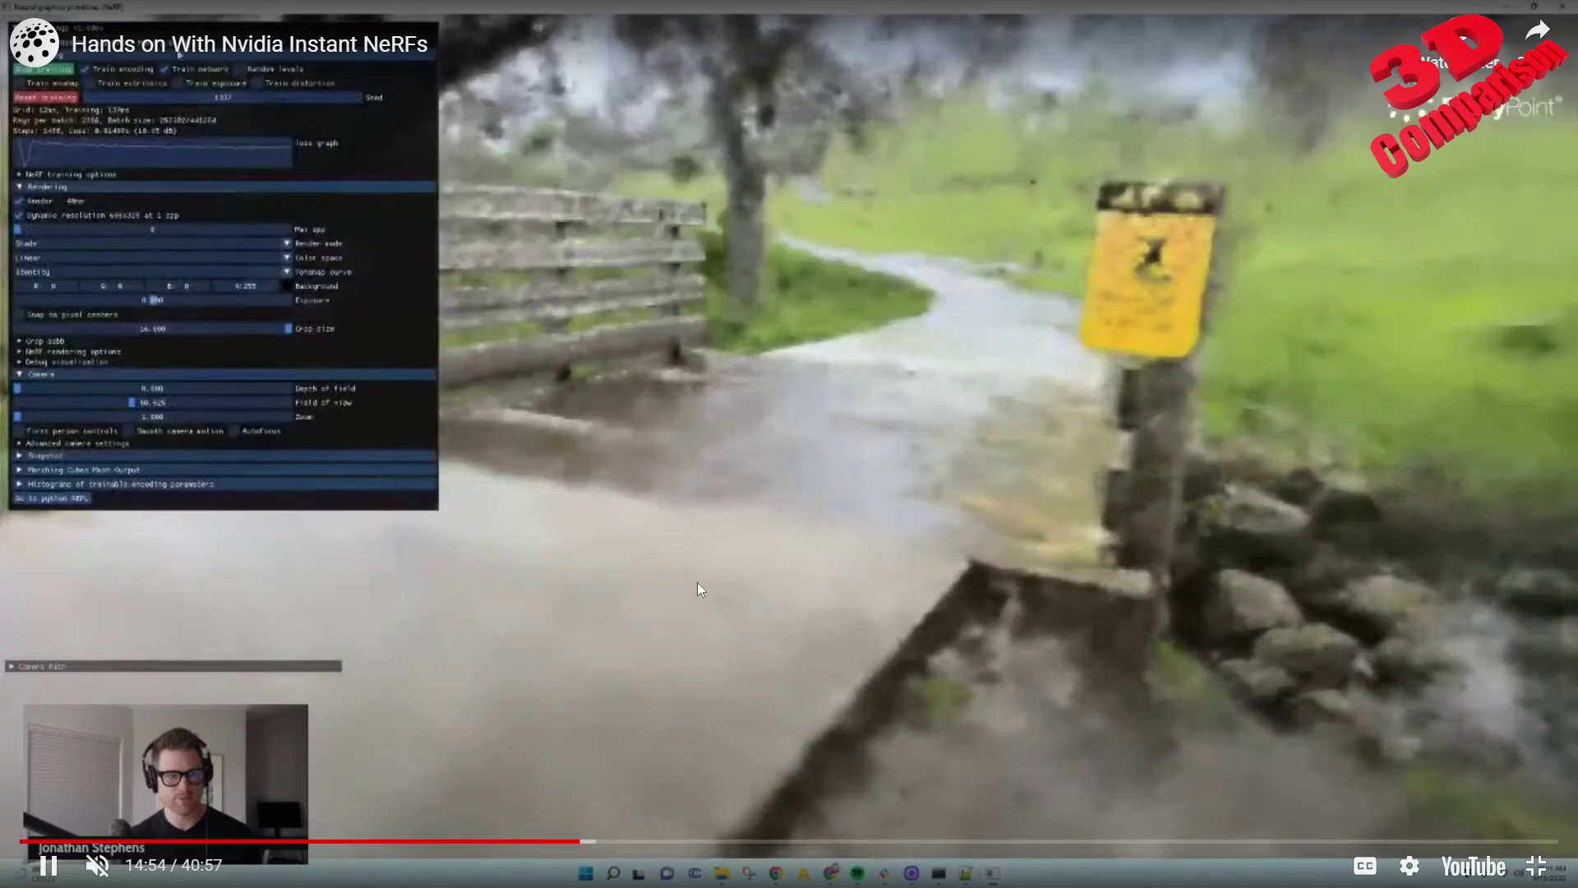
left_click_drag(585, 842, 598, 842)
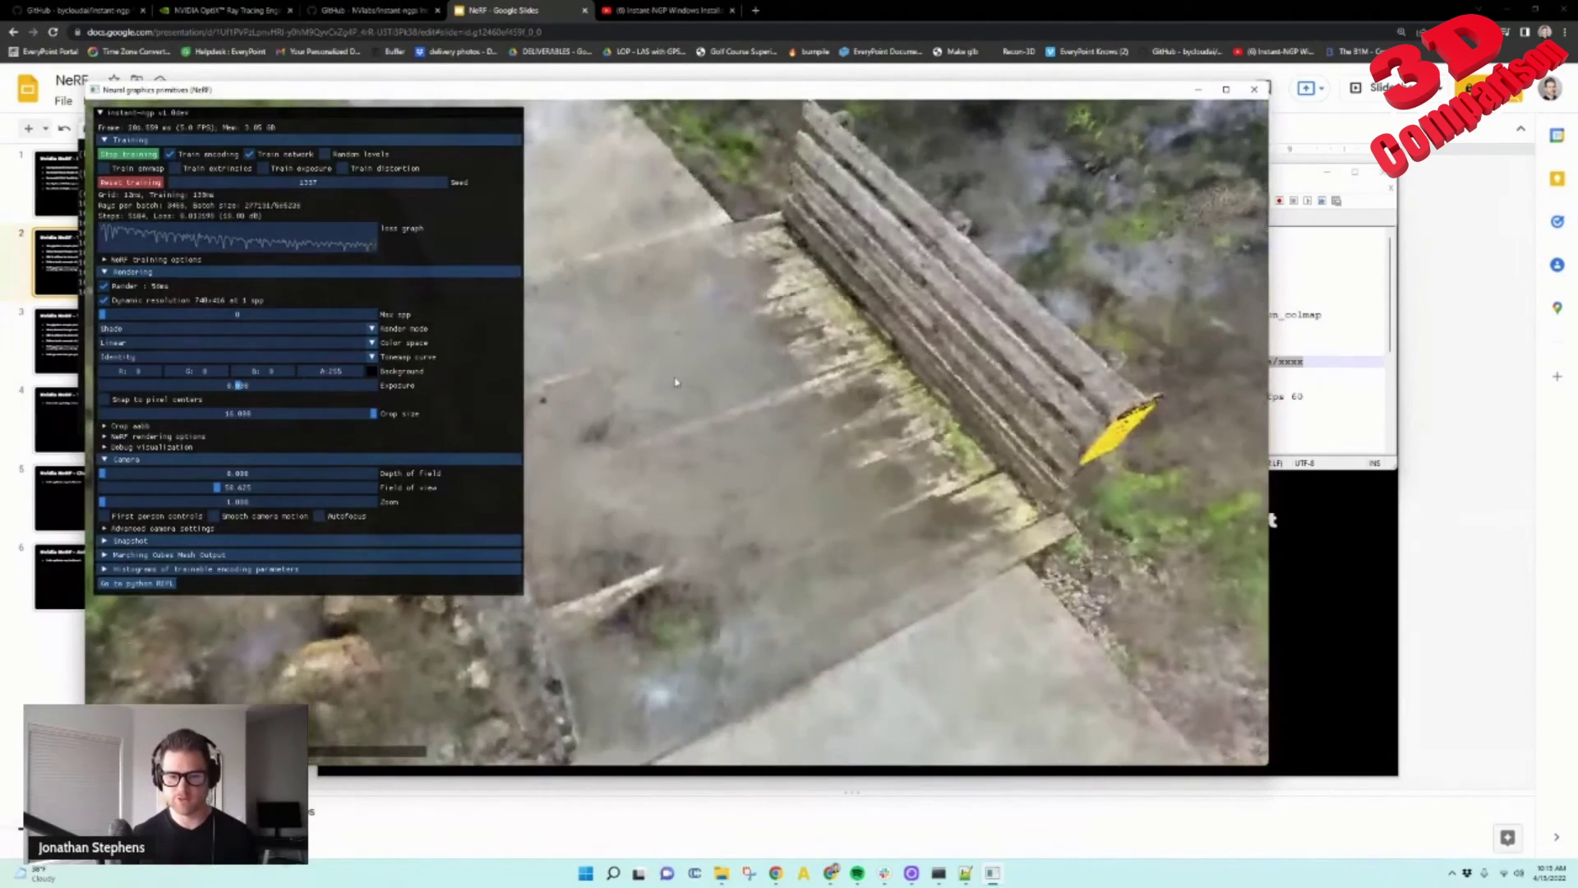
mouse_move(690, 446)
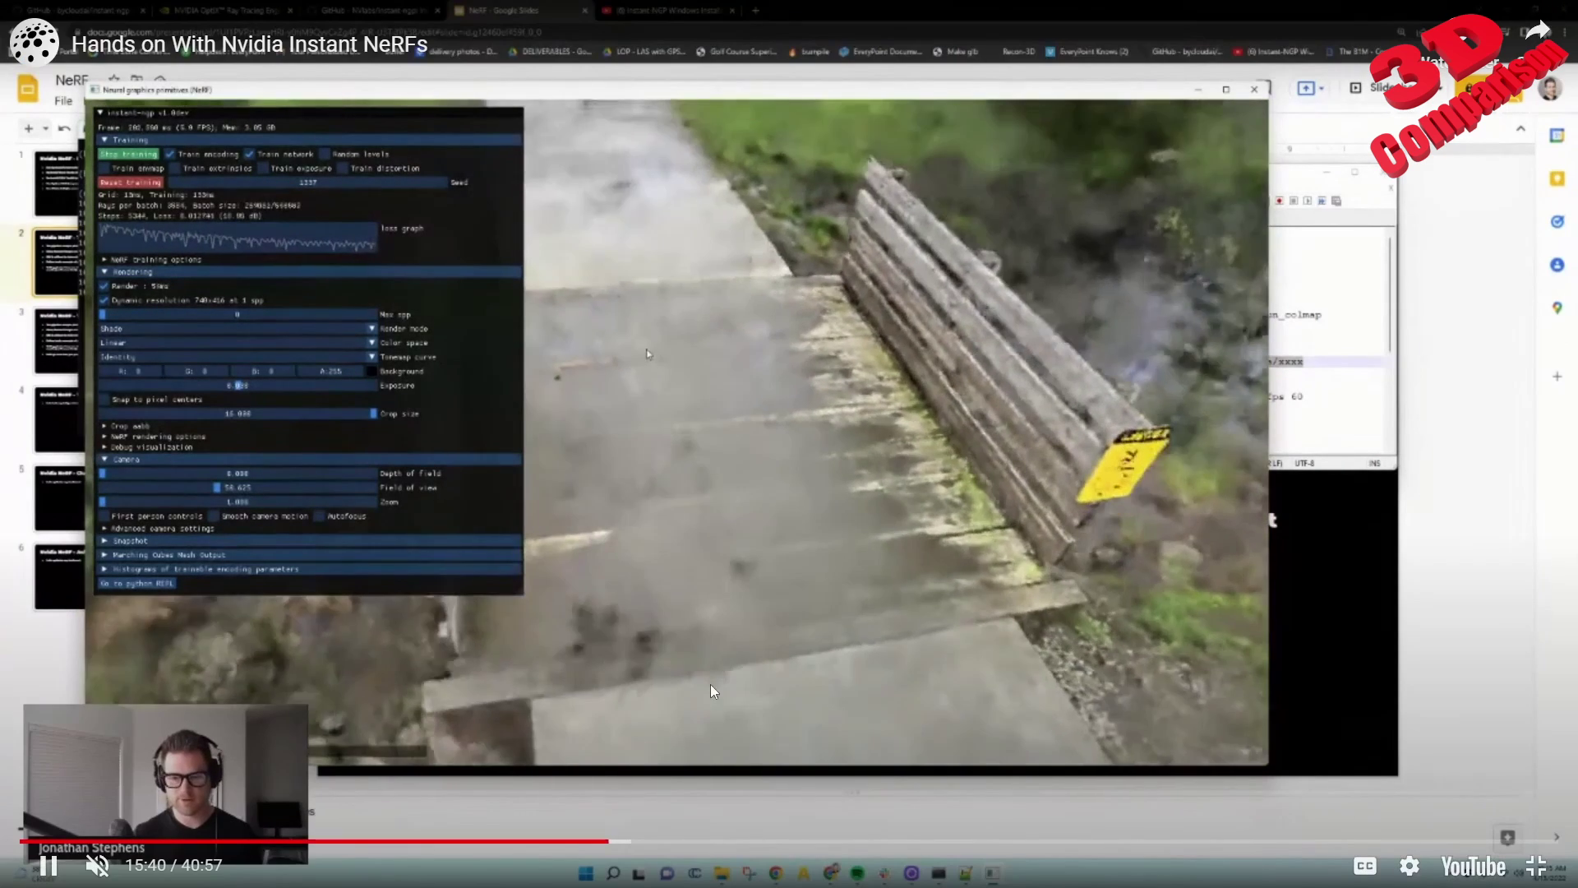
left_click(648, 843)
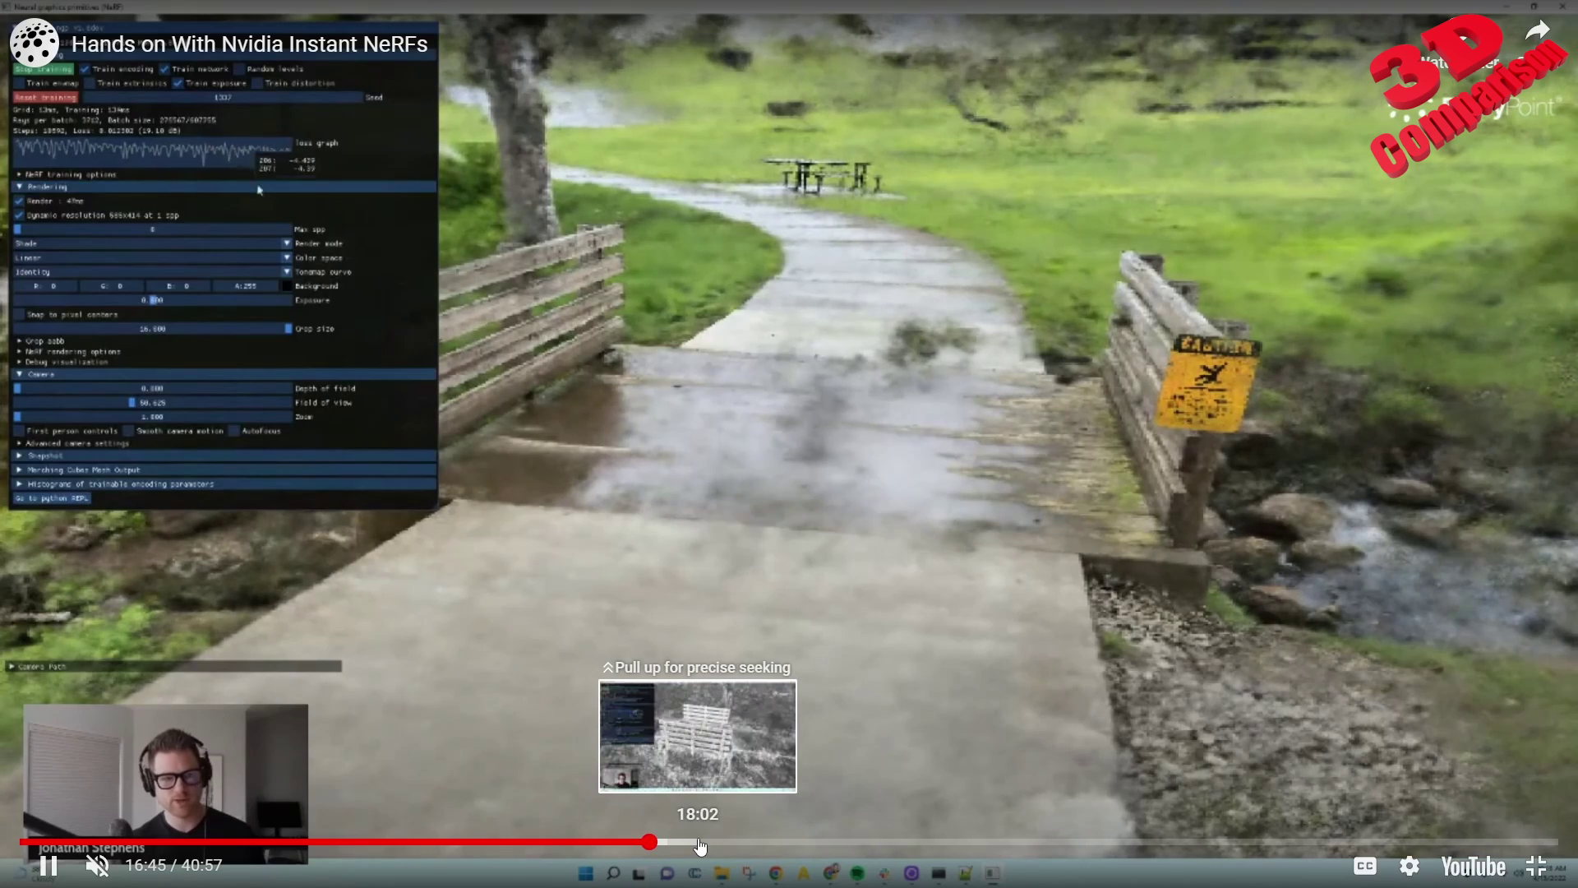
left_click_drag(727, 846, 741, 846)
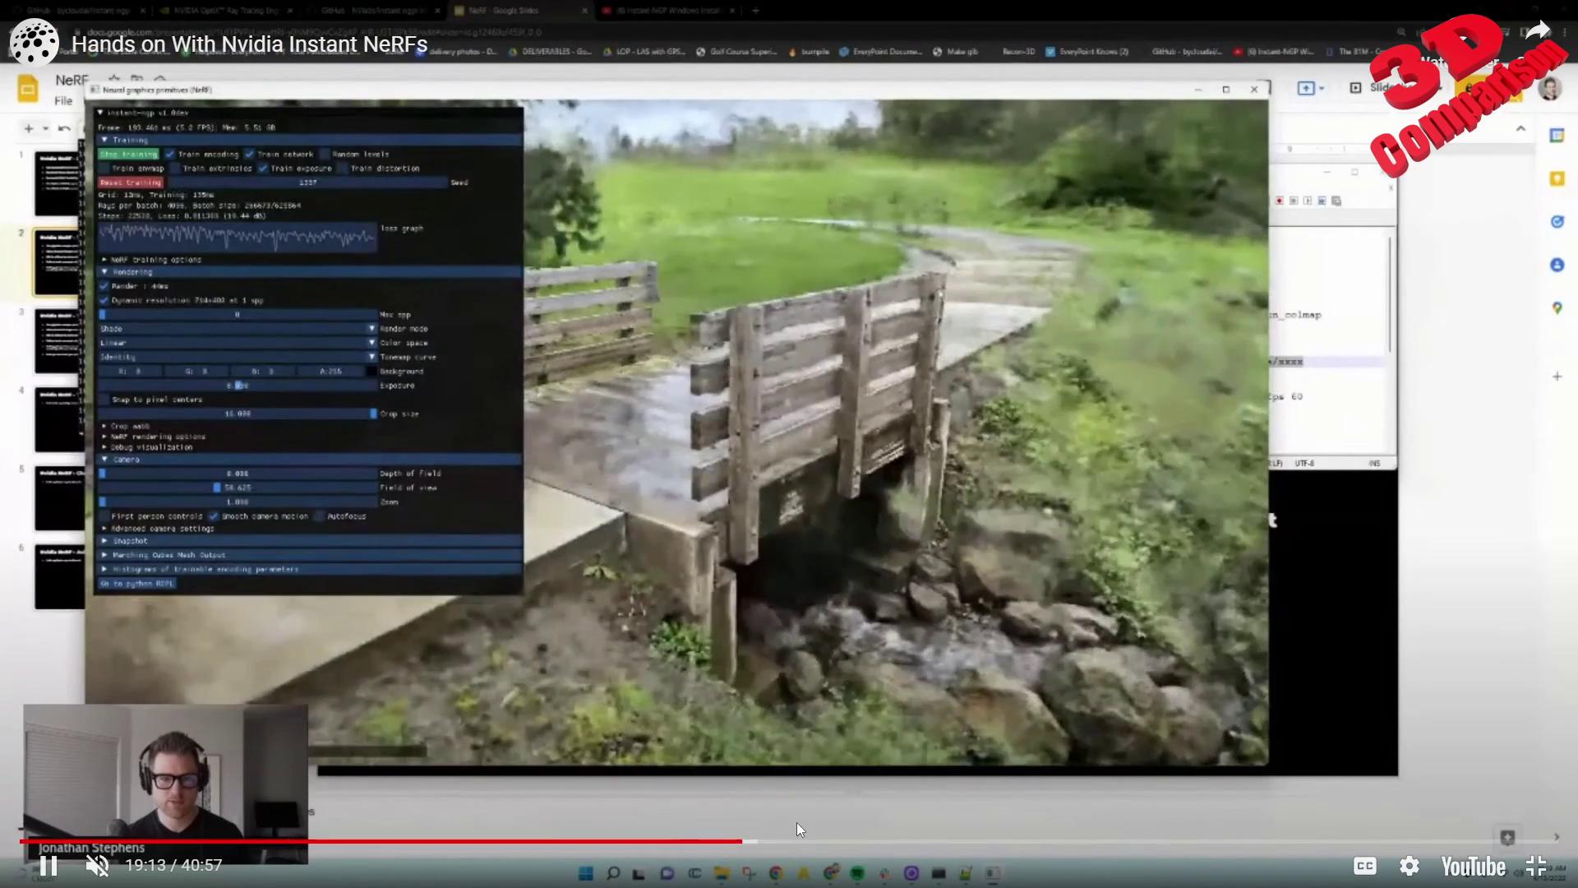
left_click(816, 845)
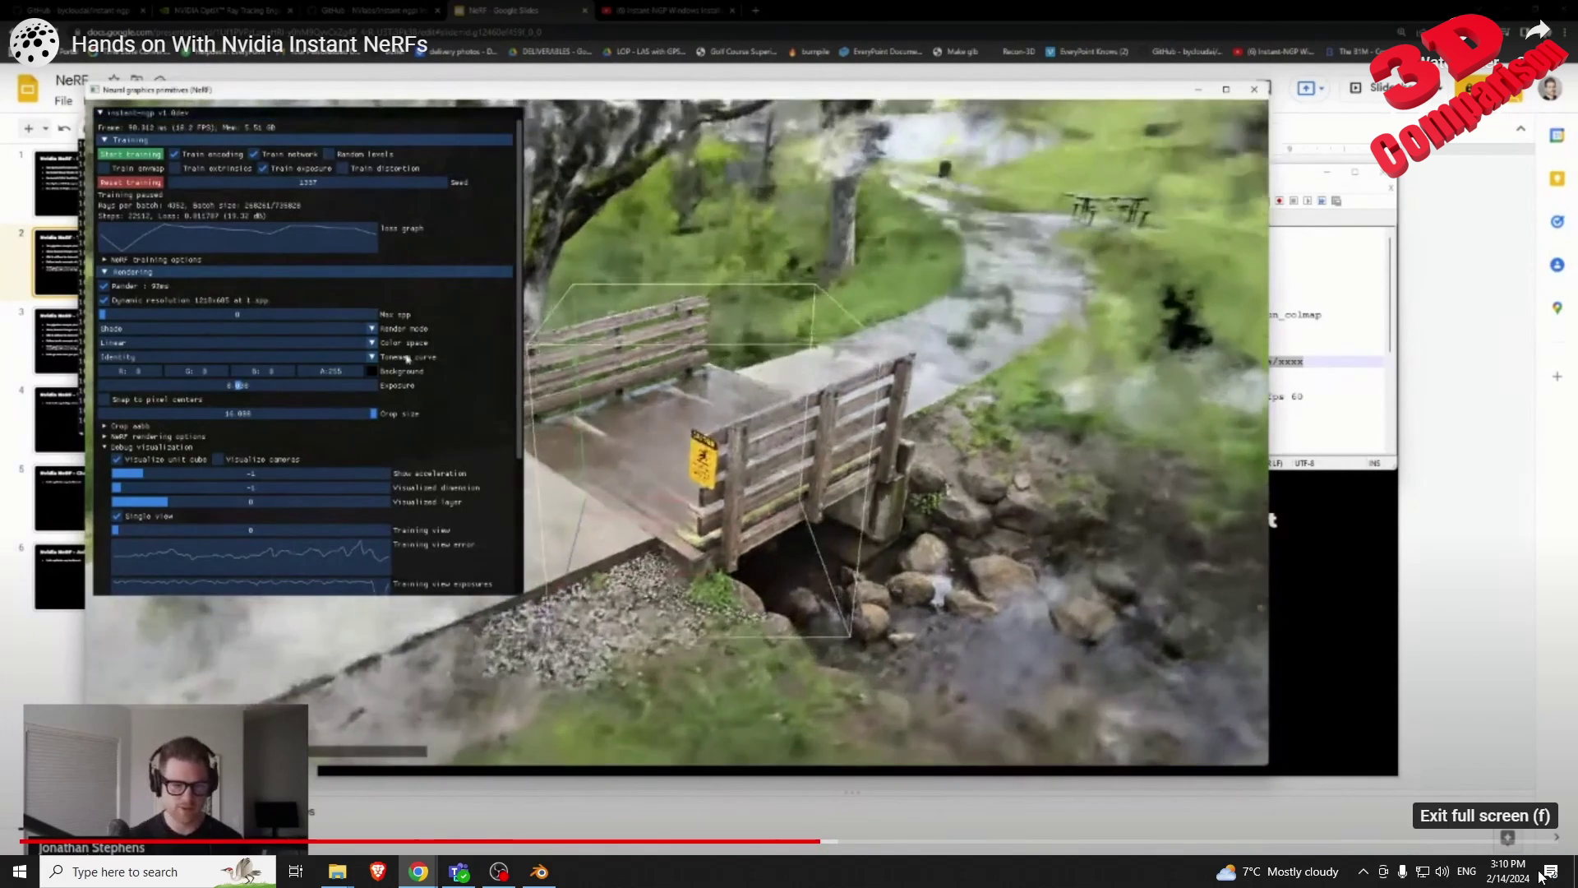
- Exit full screen and pause the hands-on video in the NVIDIA article
left_click(1542, 876)
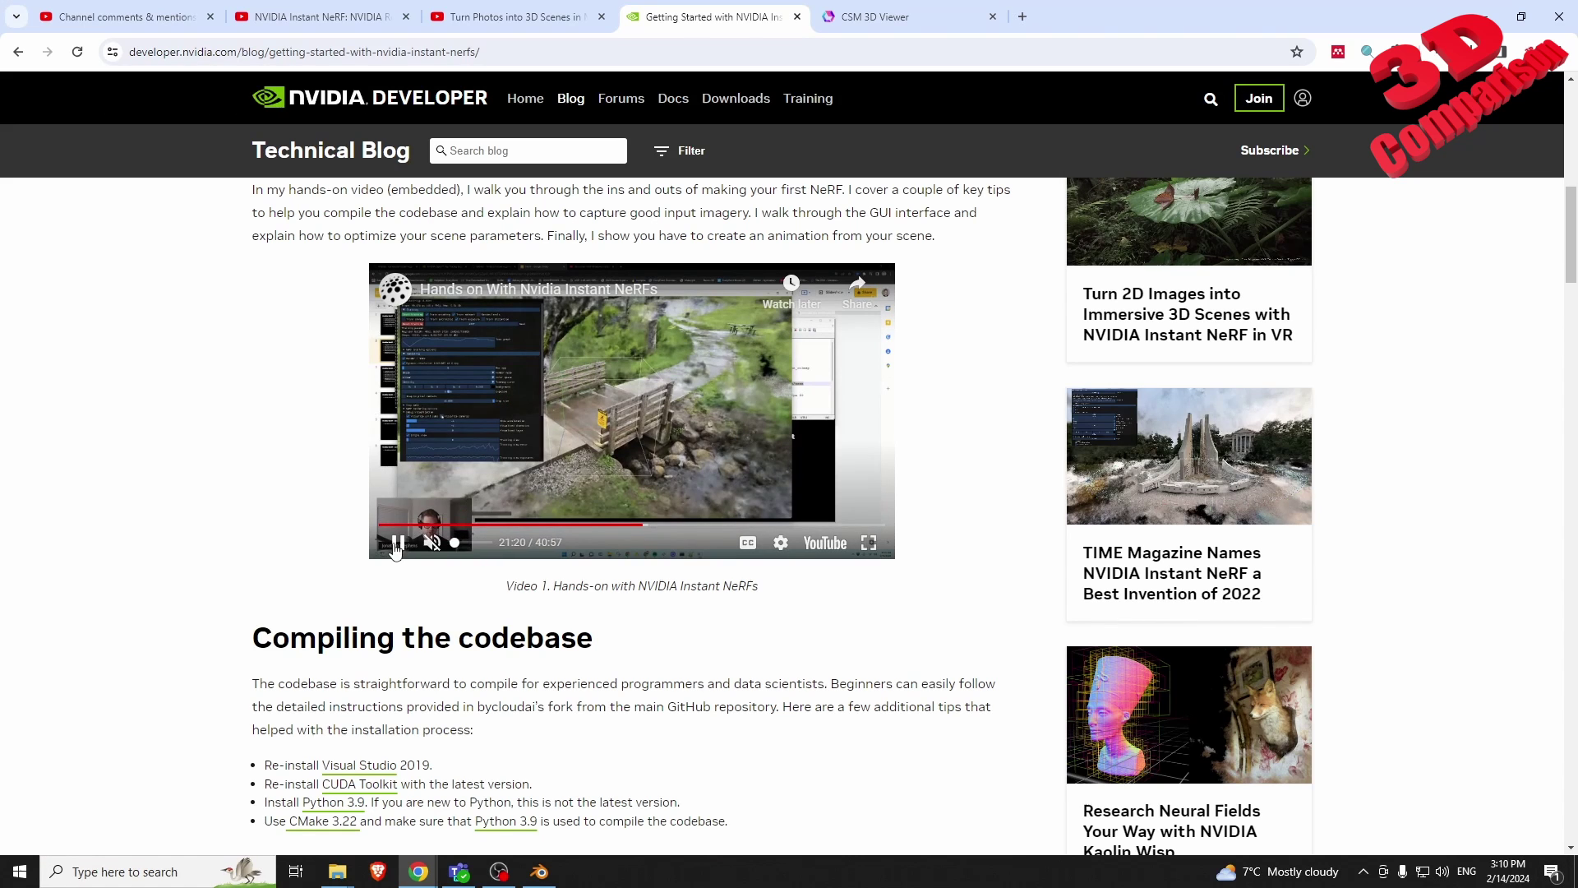
key("space")
scroll(310, 516, "up", 2)
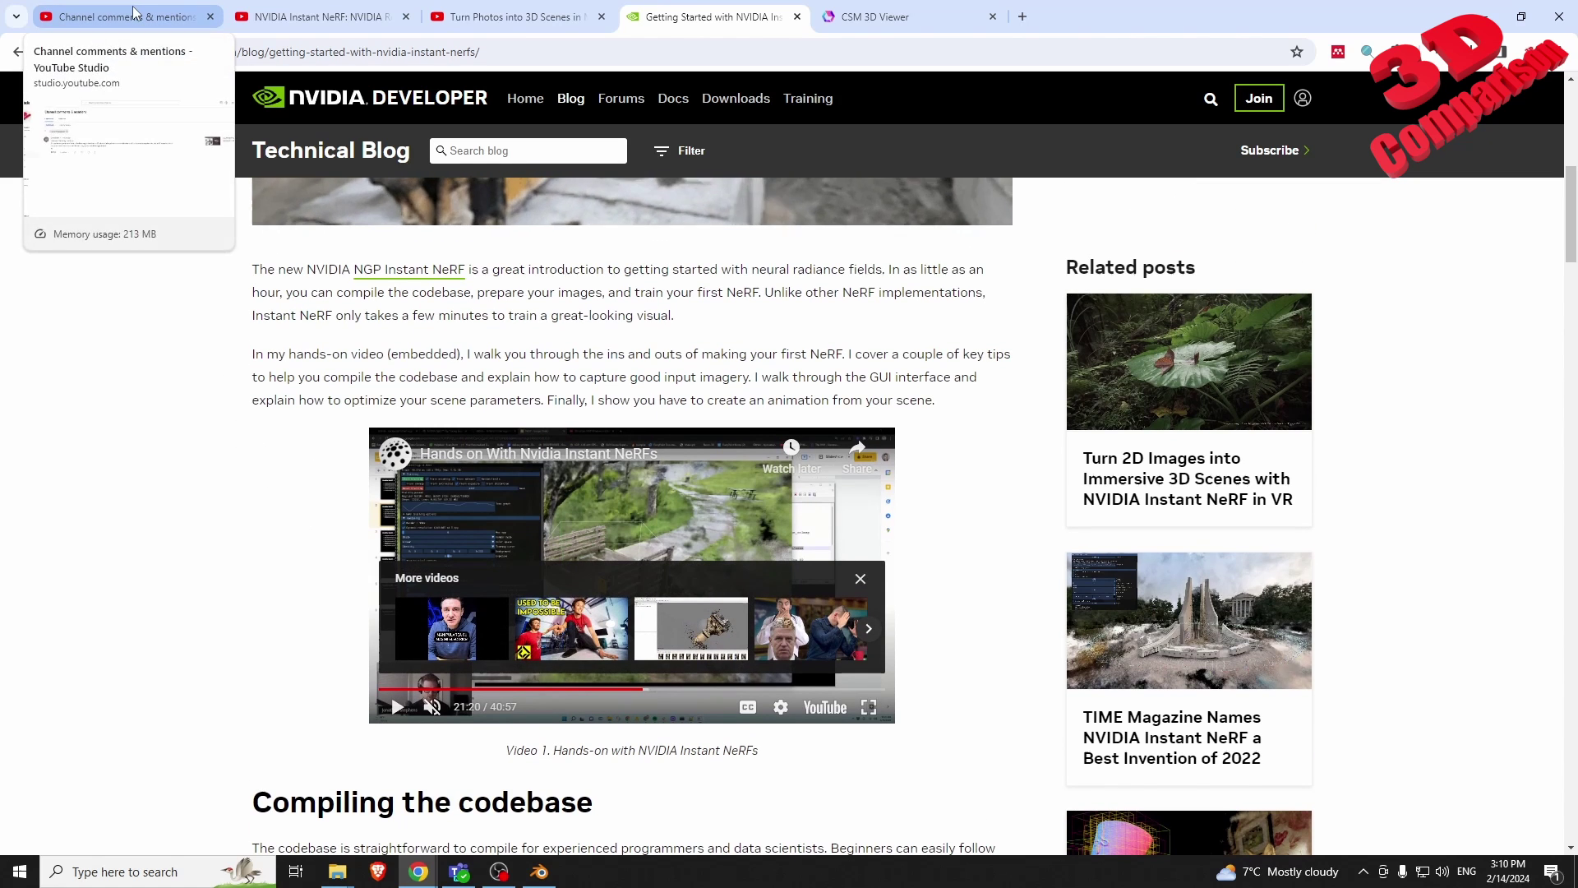
- Switch to Blender and show the furnished room in Rendered viewport shading
key("alt+Tab")
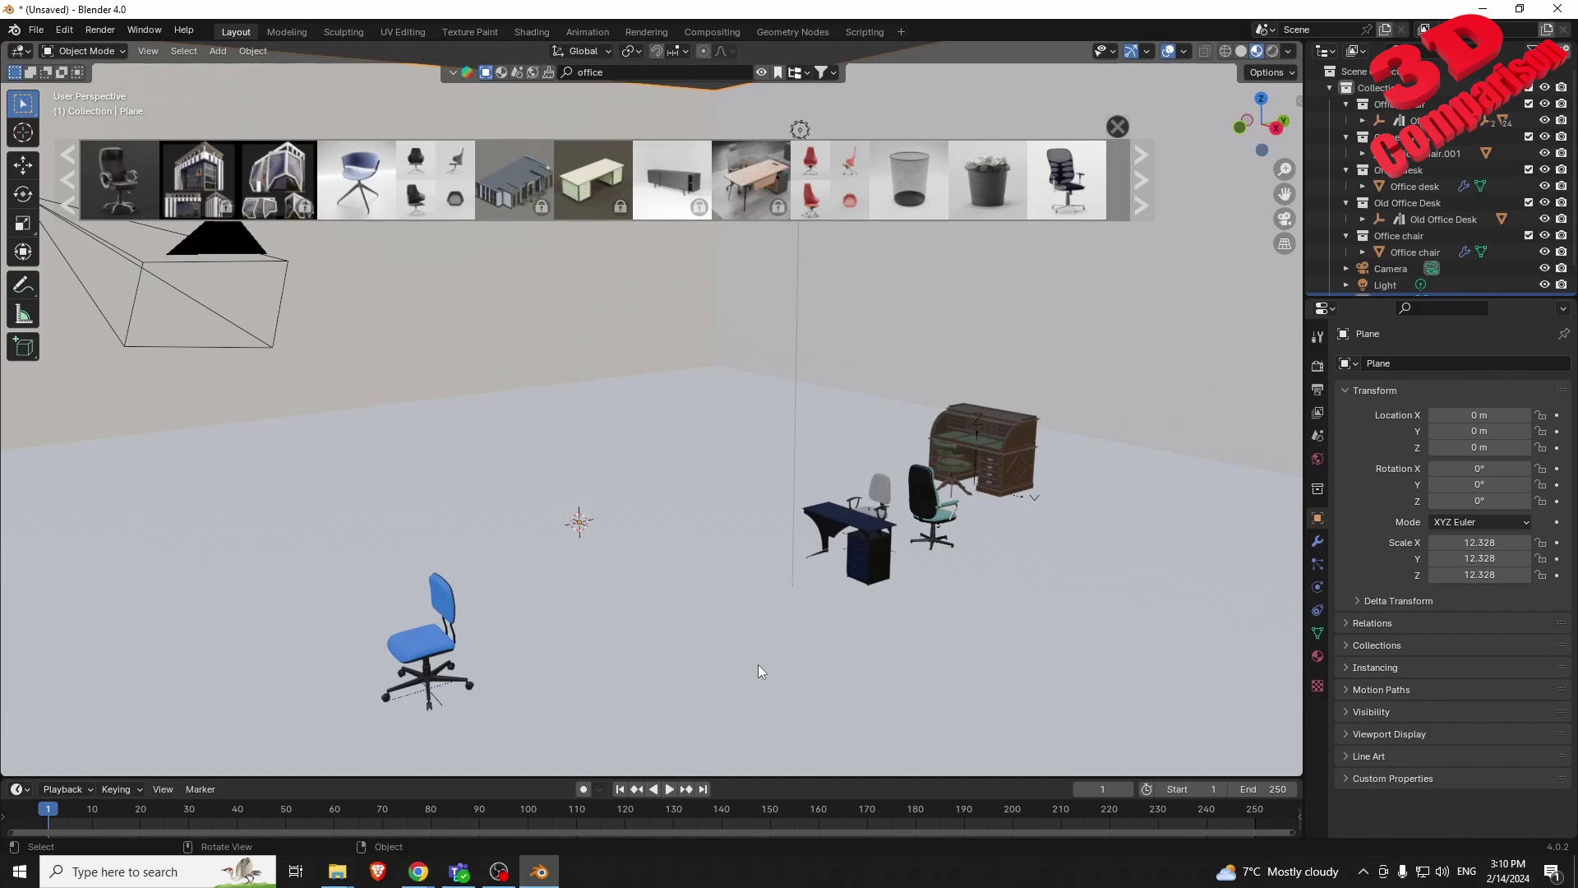
left_click(1272, 51)
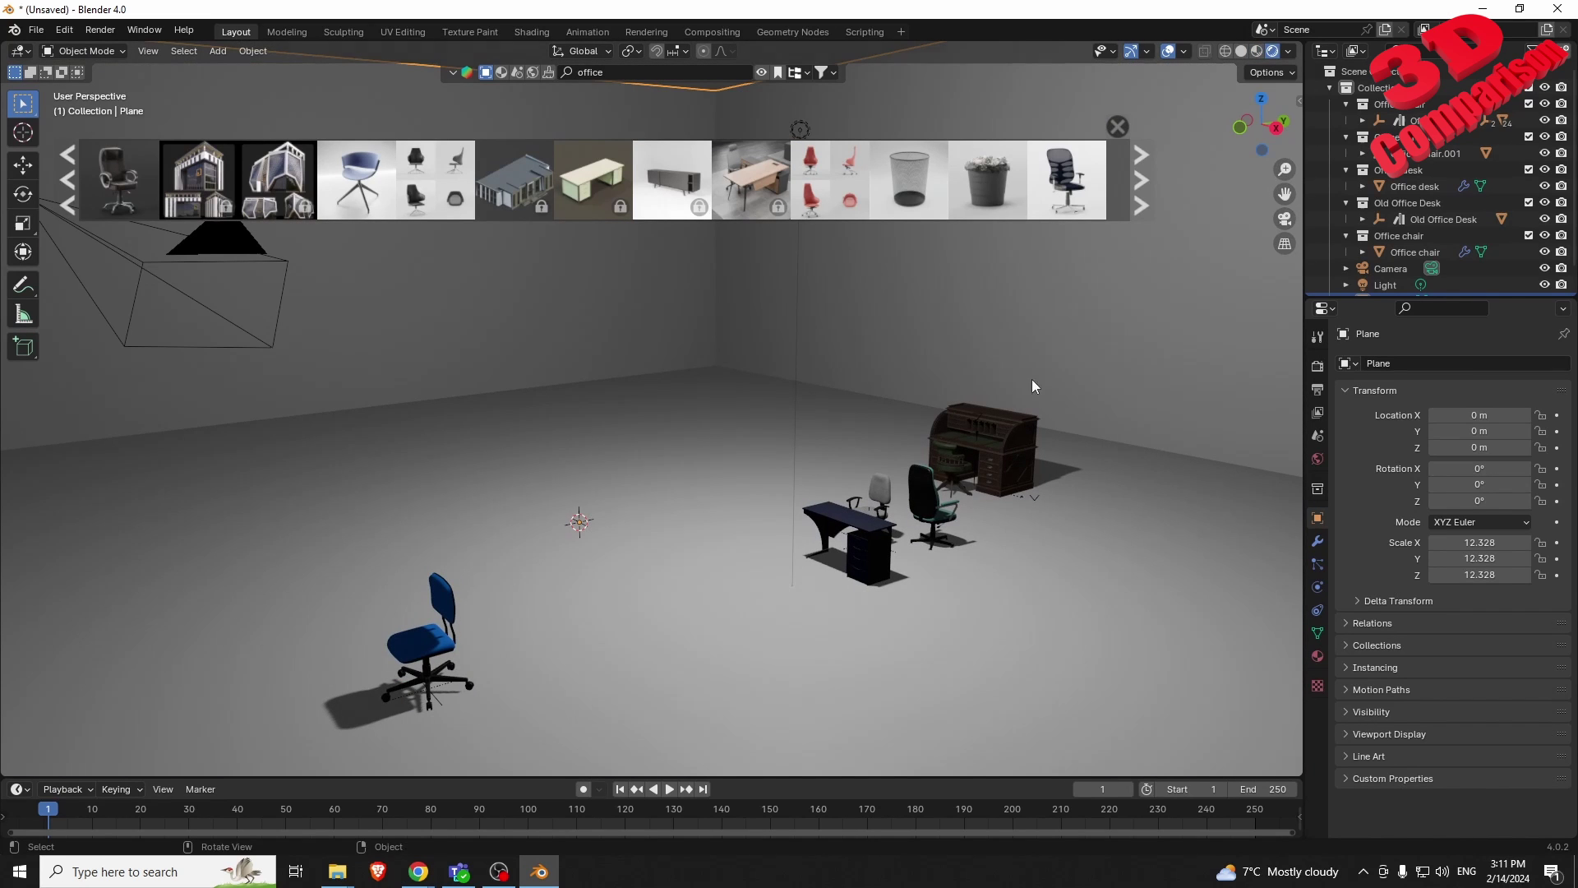
- Switch back to Chrome and bring up NVIDIA Developer's Instant NeRF video on YouTube
mouse_move(419, 871)
left_click(594, 793)
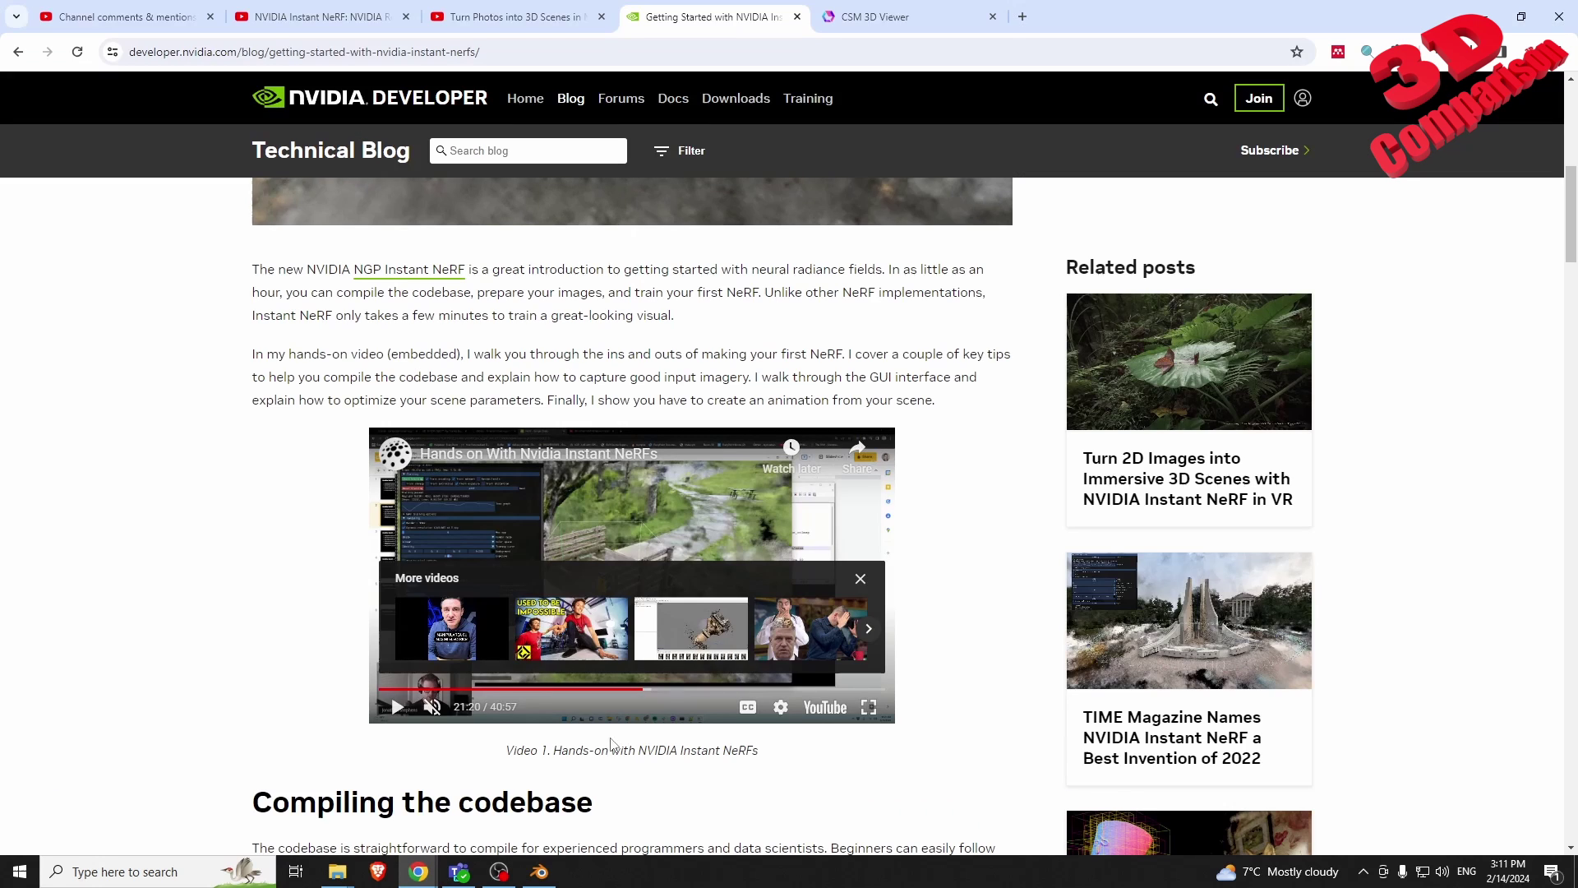
left_click(496, 18)
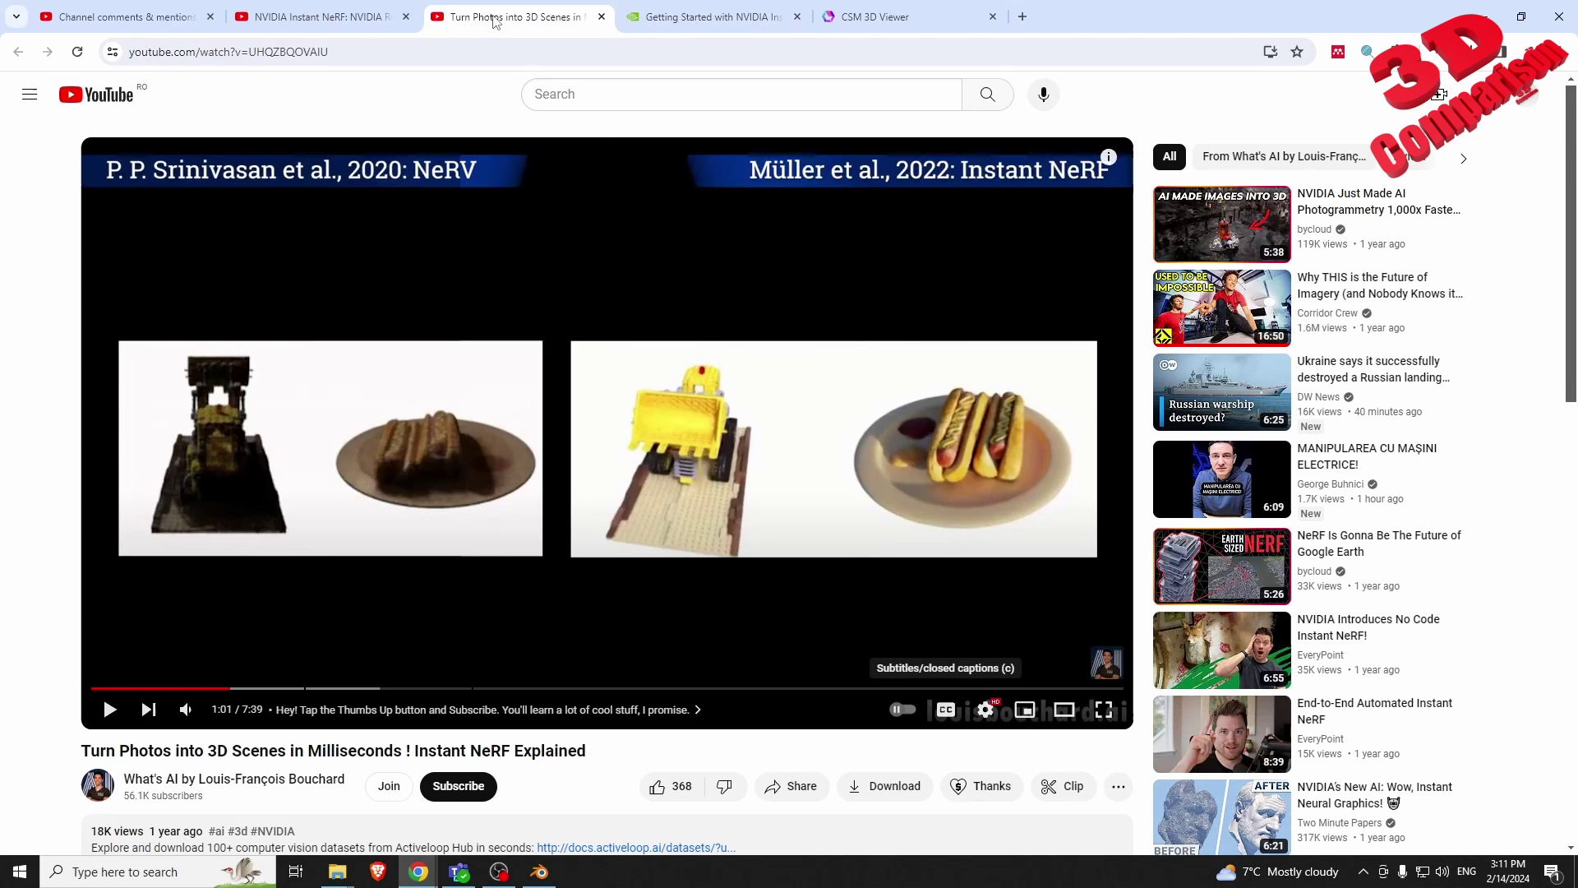
left_click(354, 17)
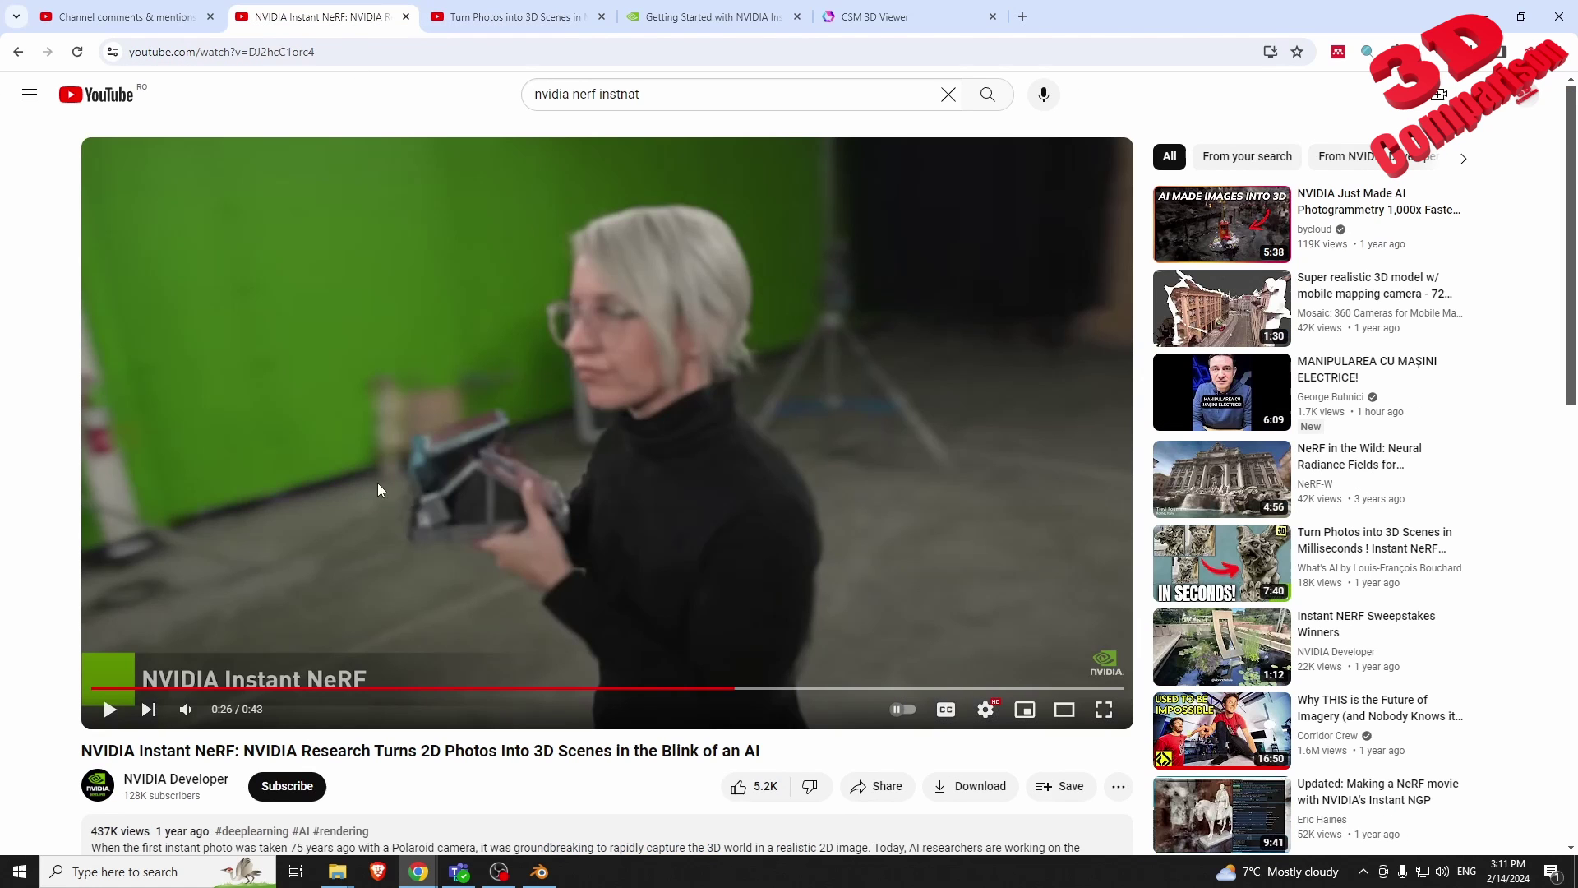
- Play the Instant NeRF video from near its start, skip ahead to the input 2D images, mute it and pause at 0:25
left_click(223, 689)
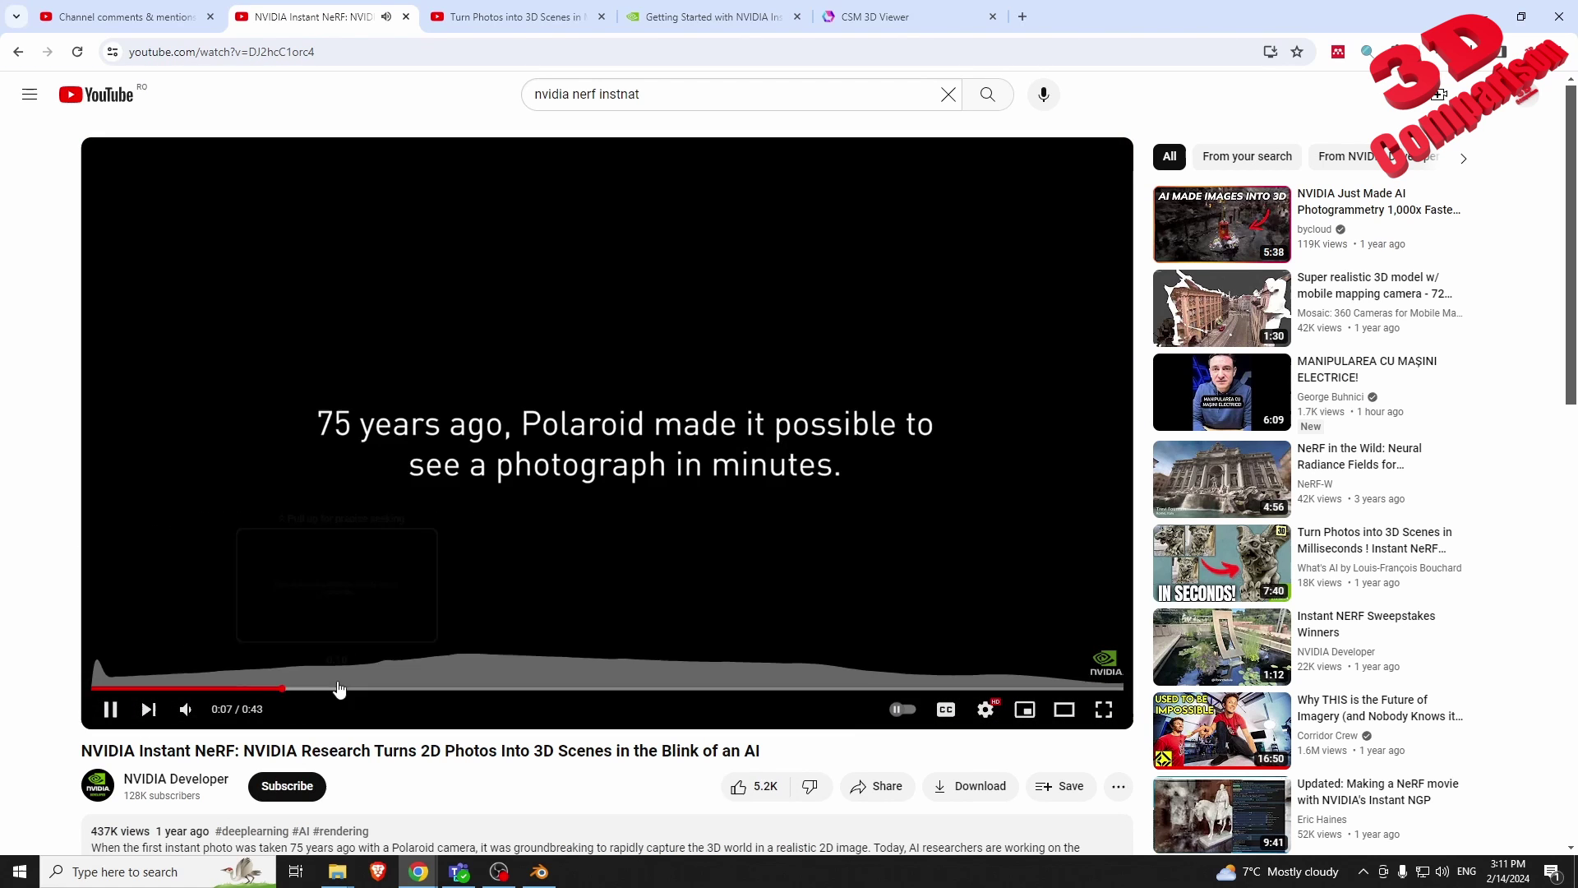
left_click(388, 688)
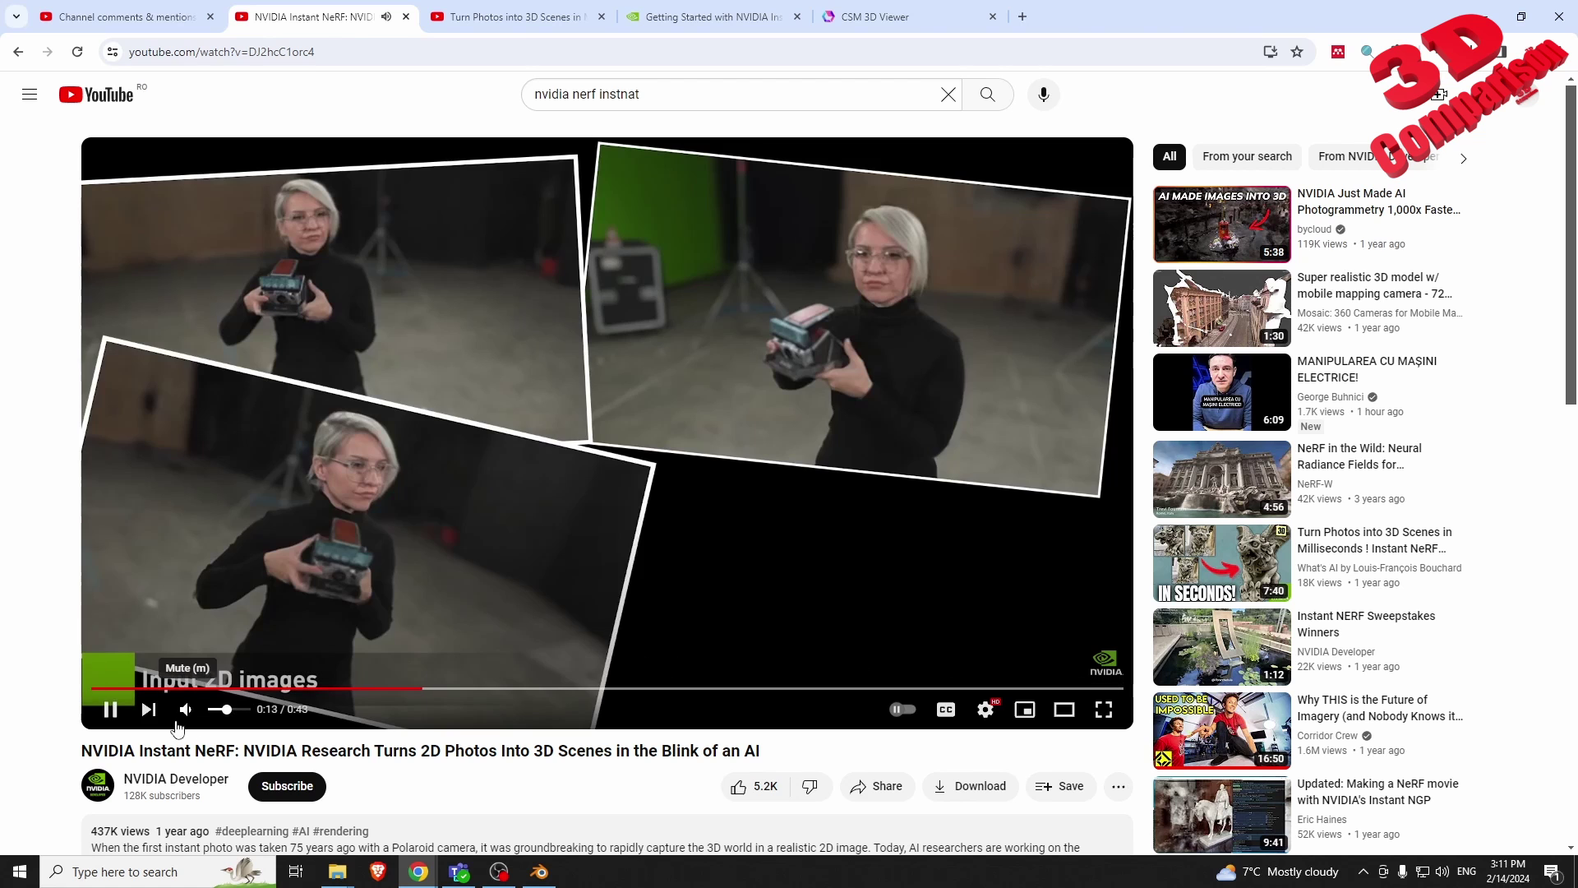
left_click(185, 711)
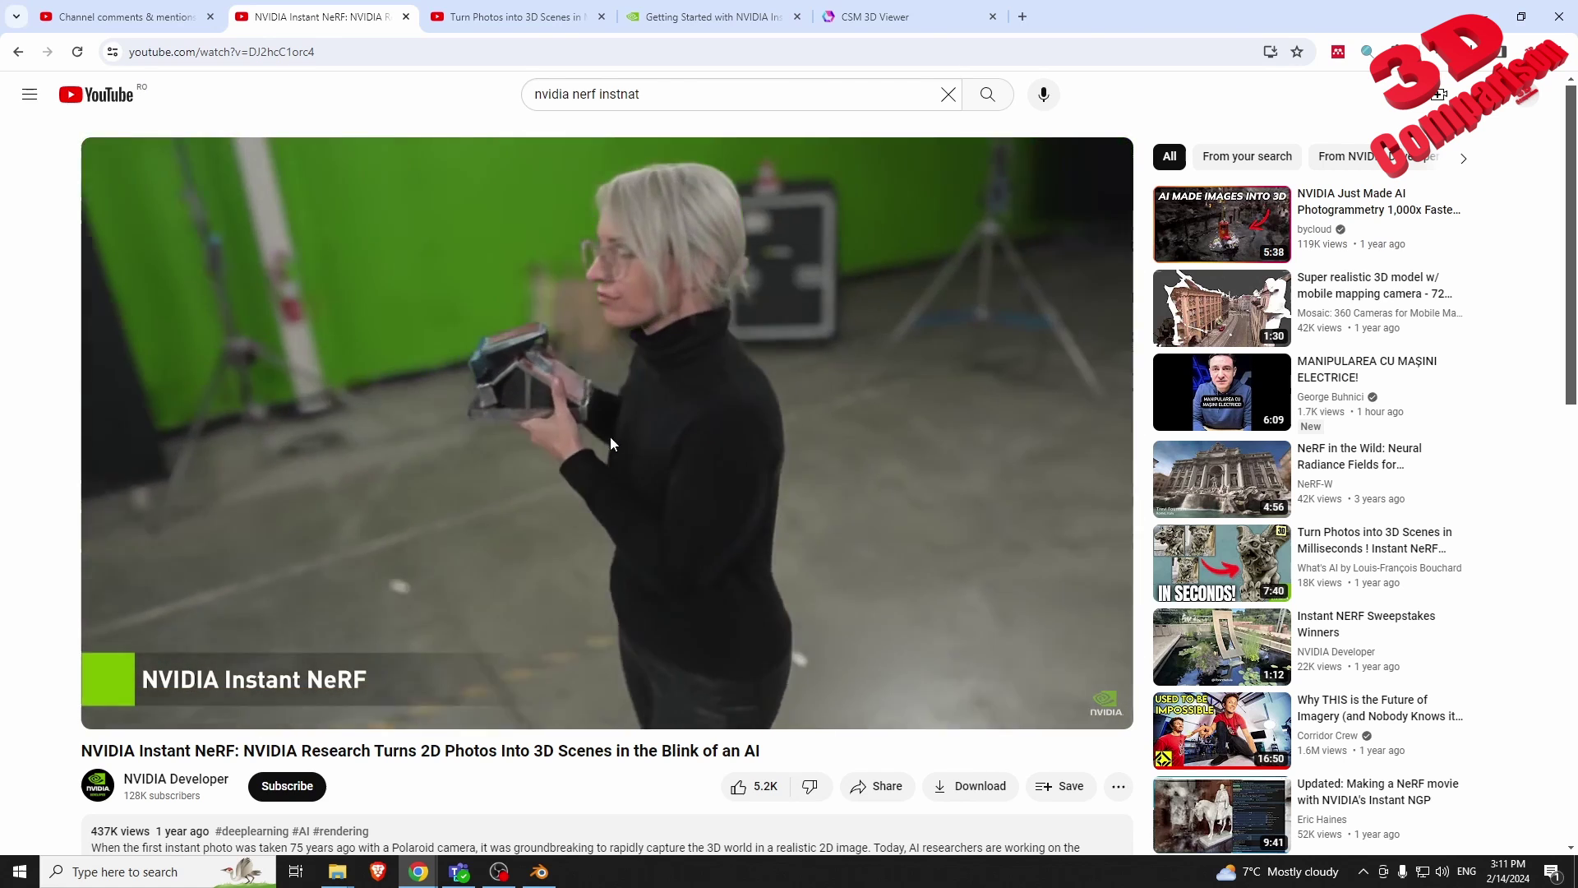
left_click(664, 292)
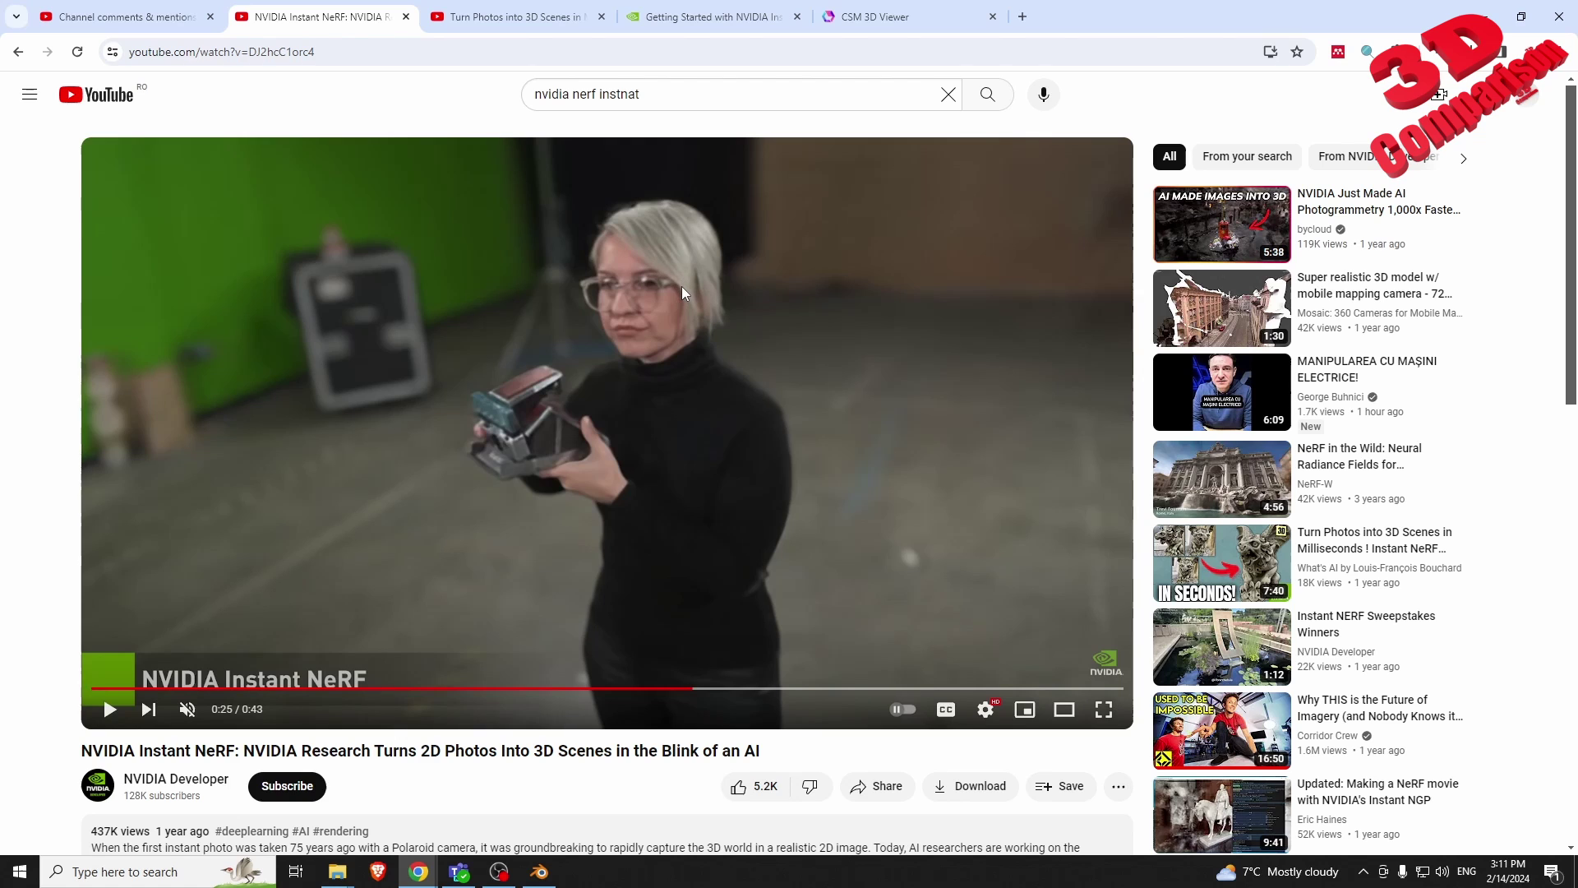
- Return to the YouTube Studio comments and review the viewer's question about furniture details in the interior scene
left_click(140, 18)
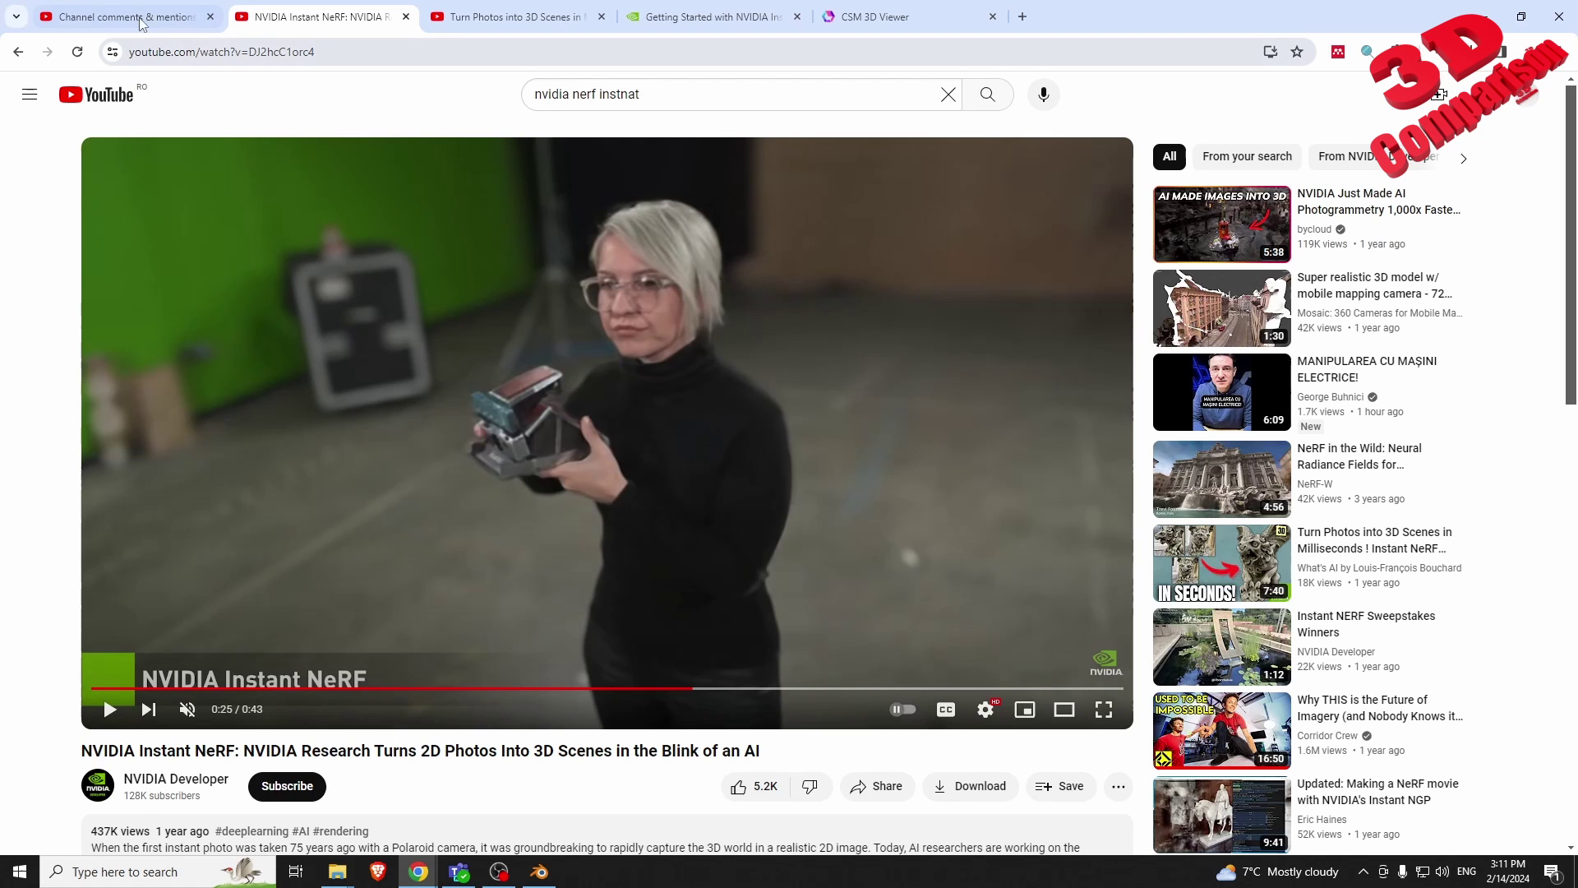
left_click_drag(731, 362, 864, 365)
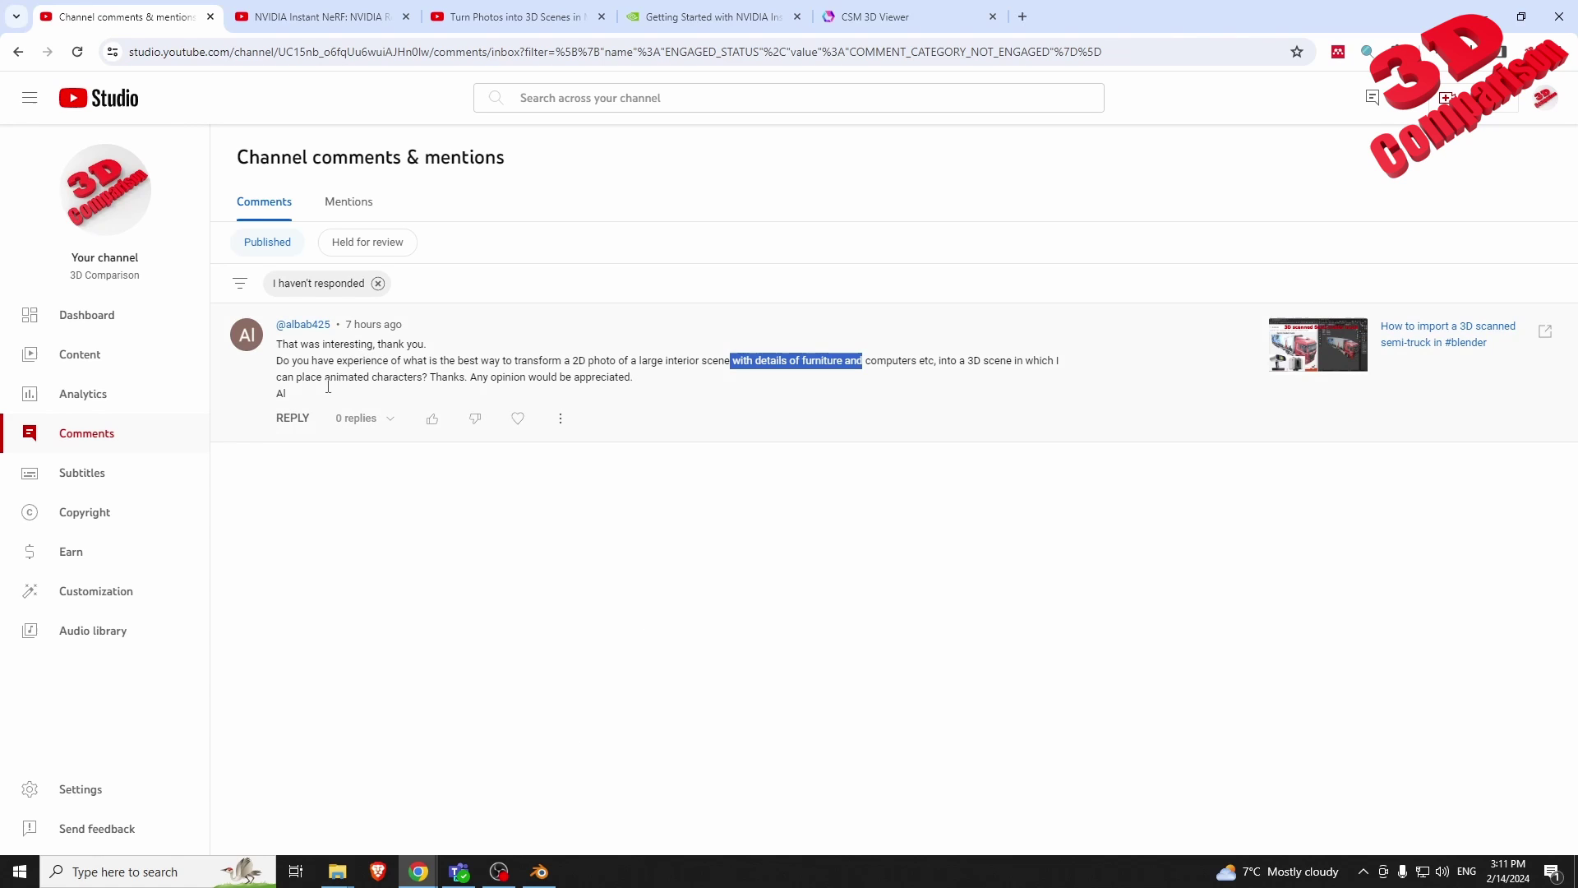
left_click(291, 395)
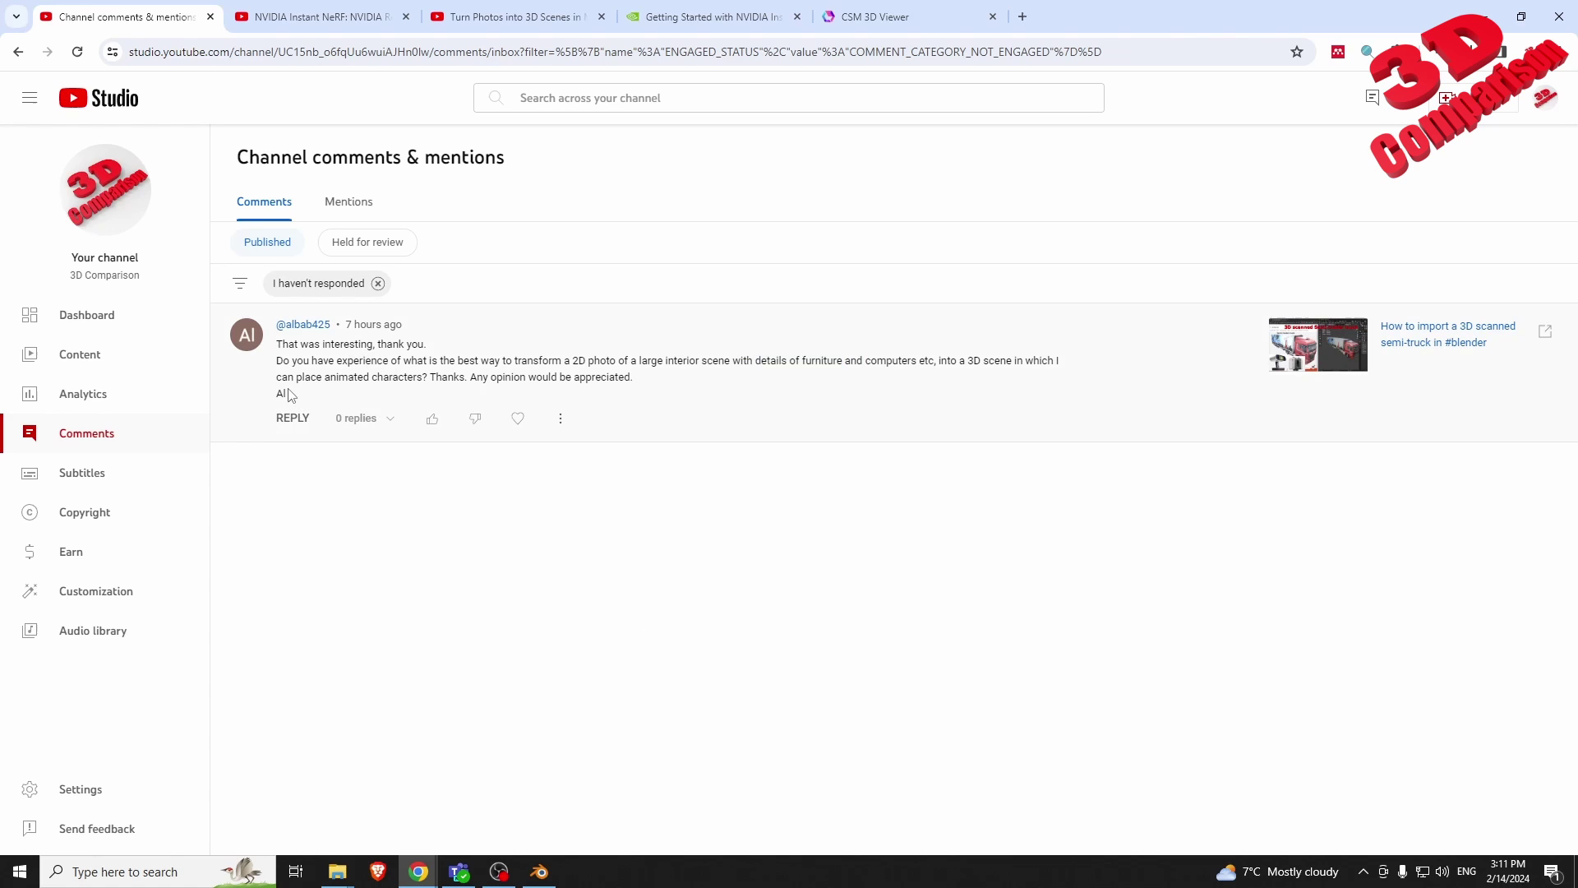